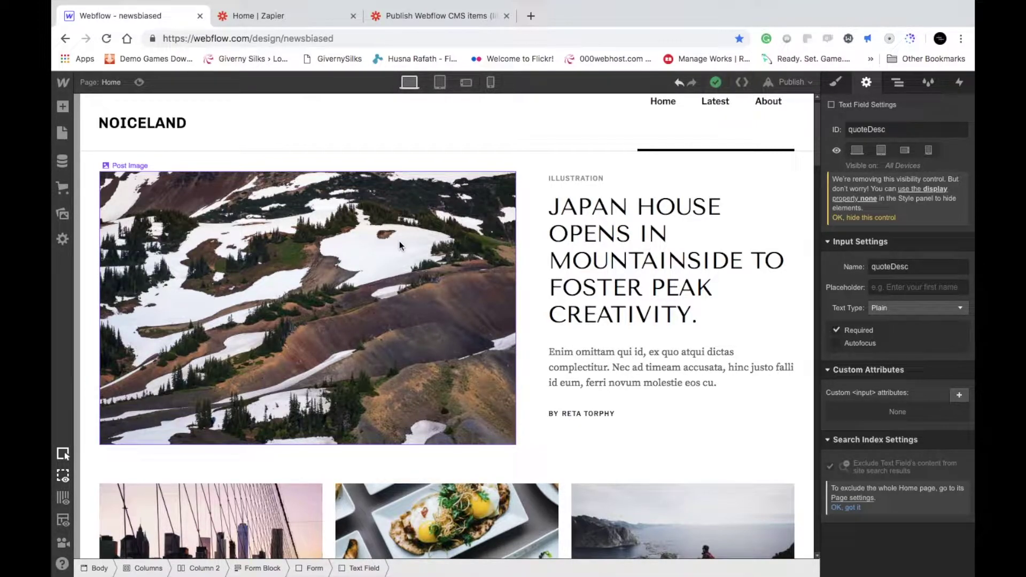
Step: Look through the home page's lead article and the post grid beneath it
scroll(399, 241, "down", 1)
scroll(399, 242, "up", 2)
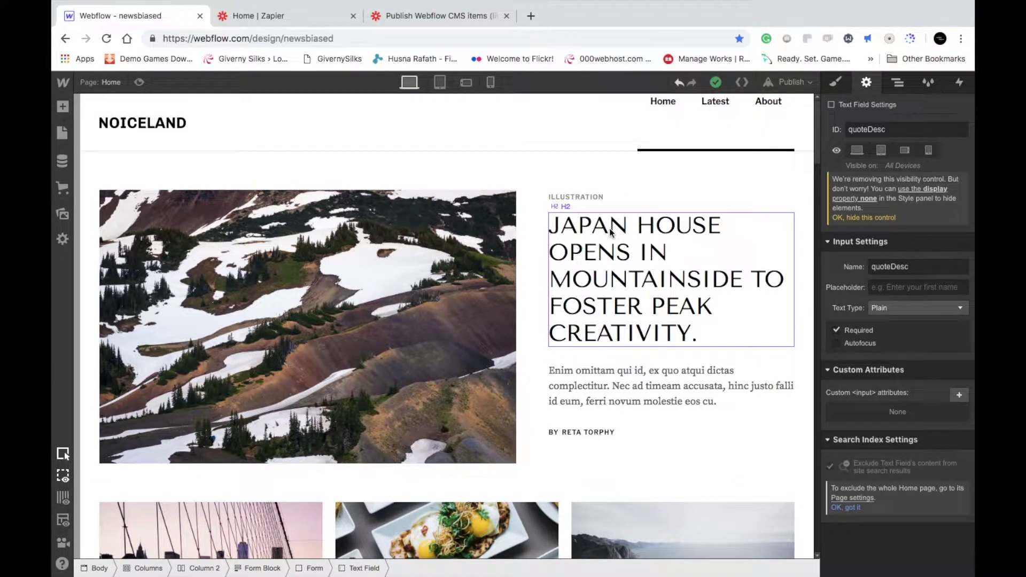
scroll(609, 229, "down", 1)
scroll(609, 228, "down", 10)
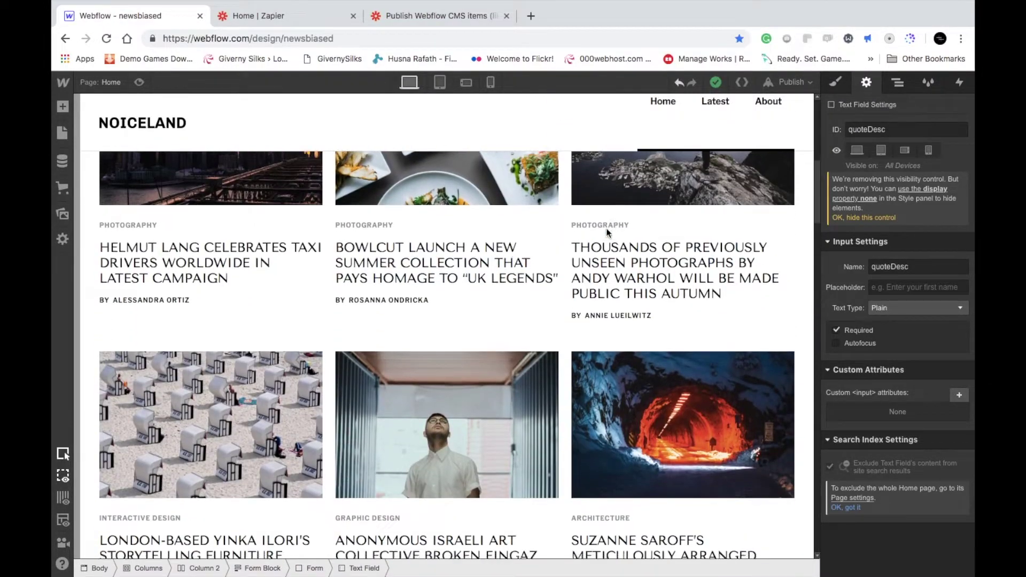
scroll(569, 225, "down", 1)
Step: Browse the site's CMS collections, including Categories, Team Members, Tags and Posts, and view the page list
left_click(62, 162)
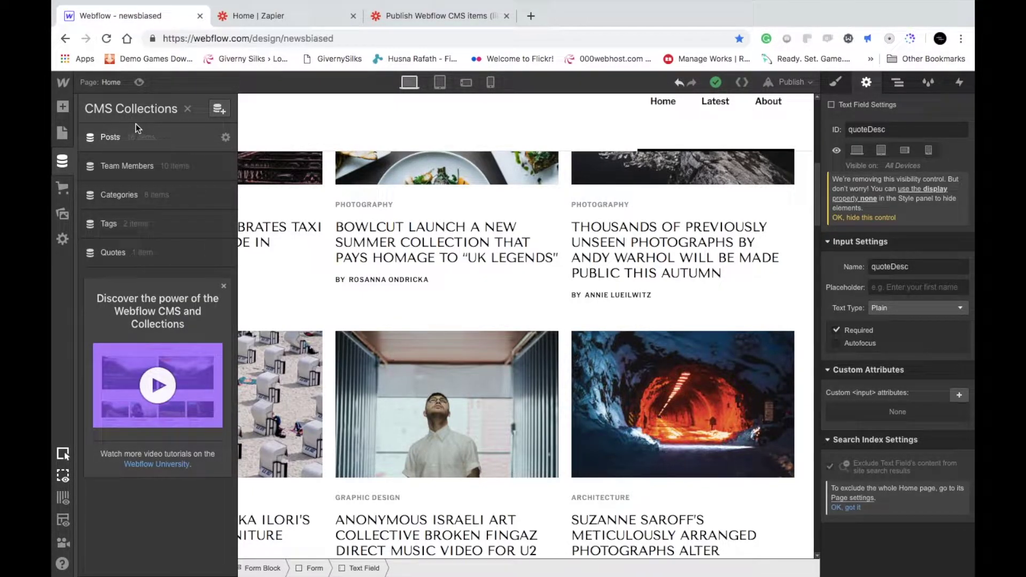
left_click(144, 192)
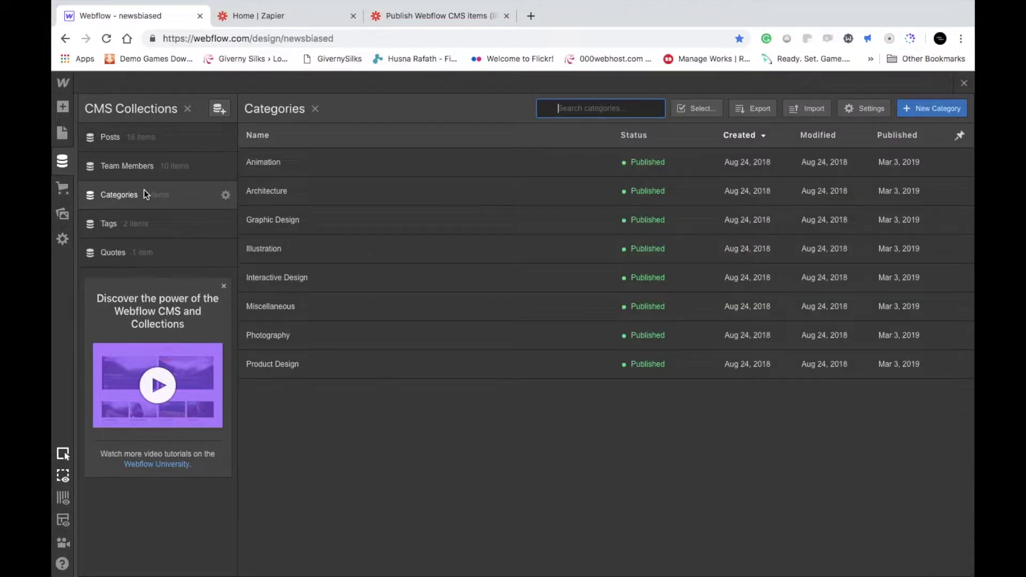
left_click(162, 177)
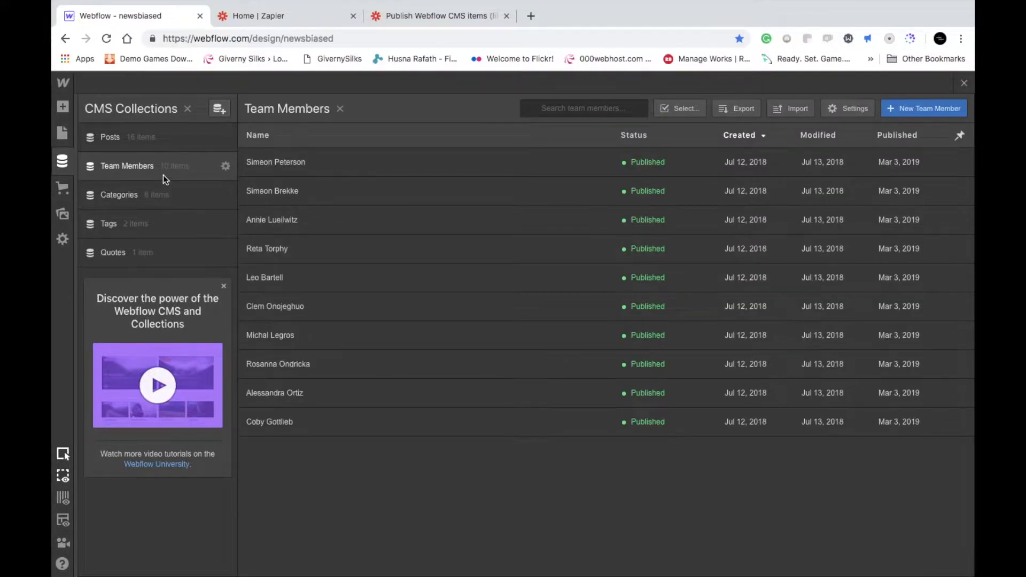
left_click(166, 140)
left_click(160, 220)
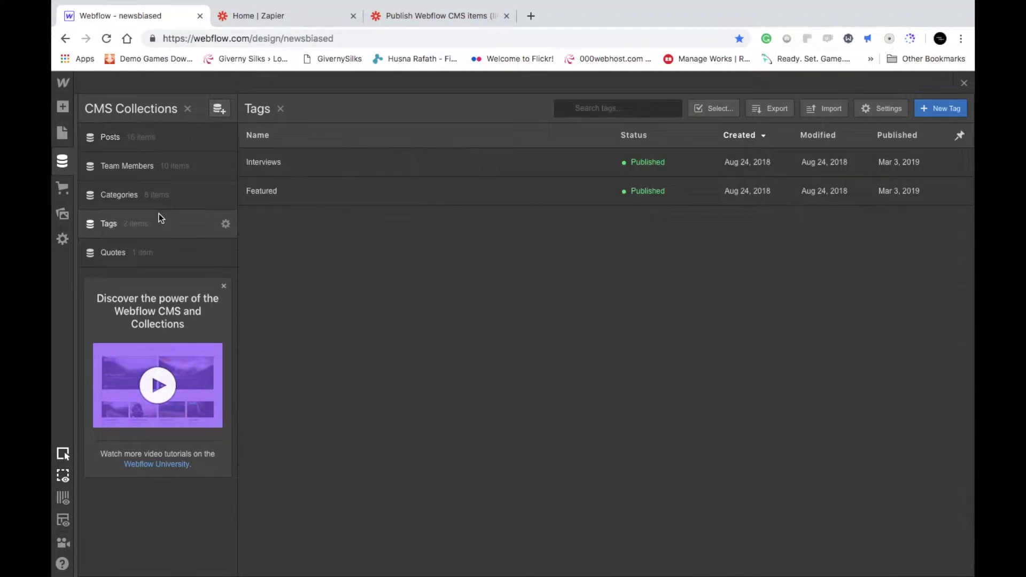
left_click(159, 259)
left_click(166, 135)
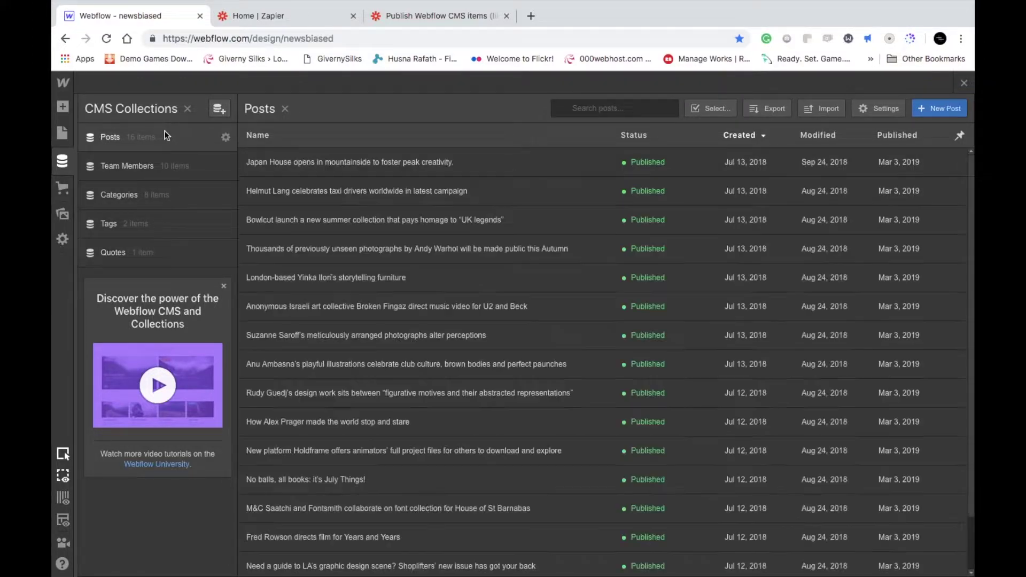
left_click(63, 132)
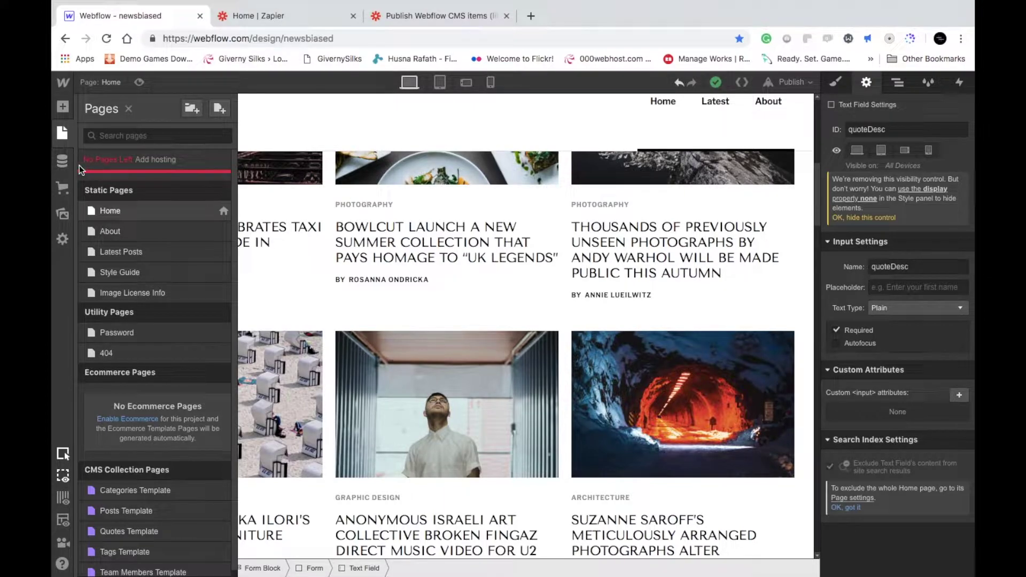
left_click(64, 161)
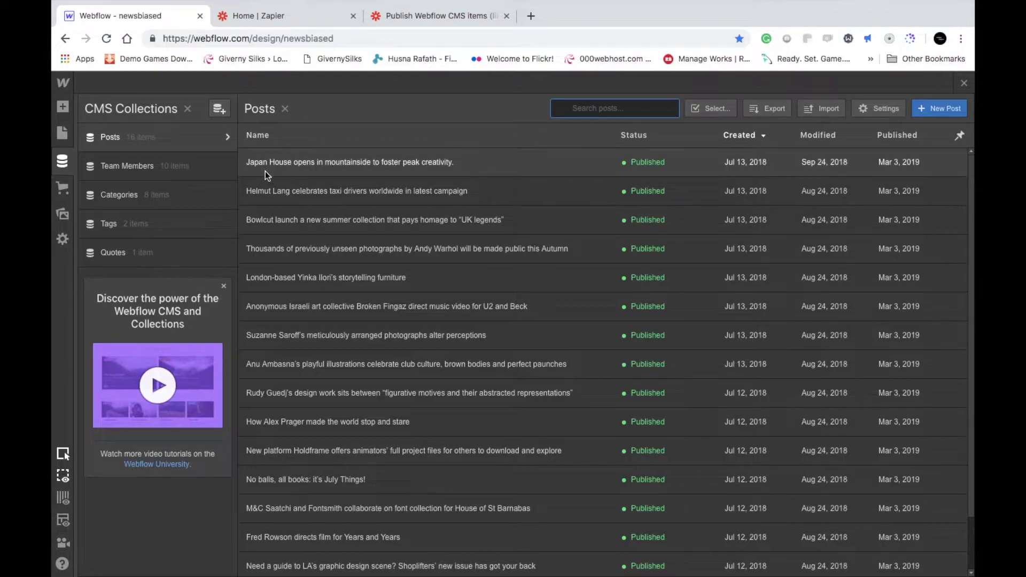
Step: Examine the home page layout down to the quote section and the Submit Quote form
left_click(68, 109)
scroll(365, 323, "down", 2)
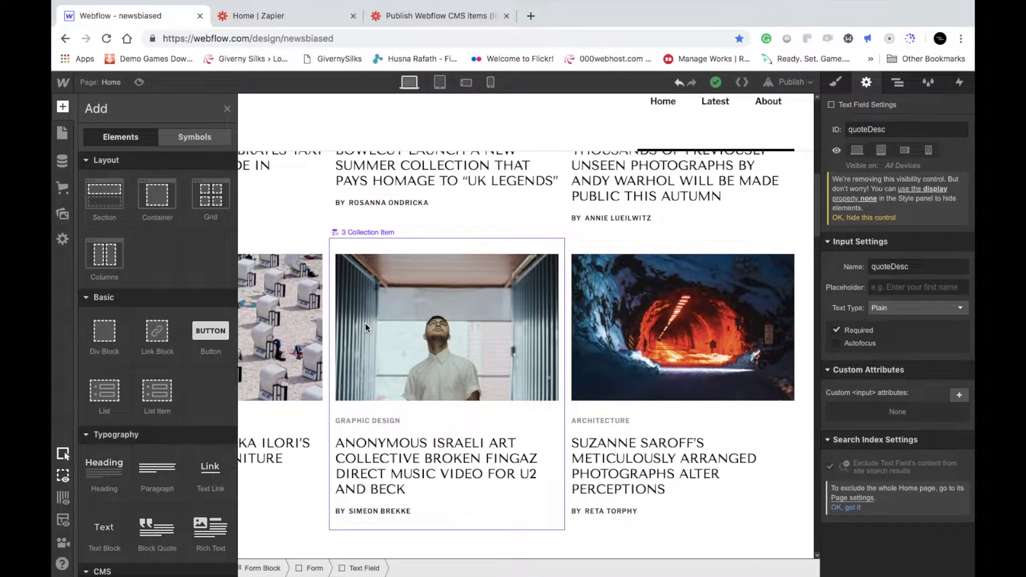
scroll(522, 384, "down", 6)
scroll(611, 393, "down", 5)
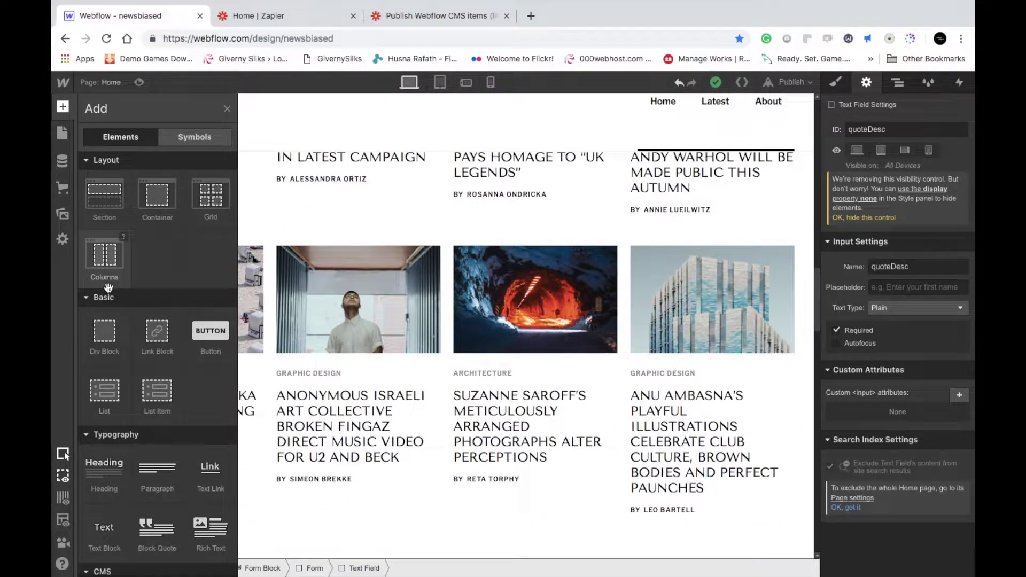
scroll(494, 303, "down", 7)
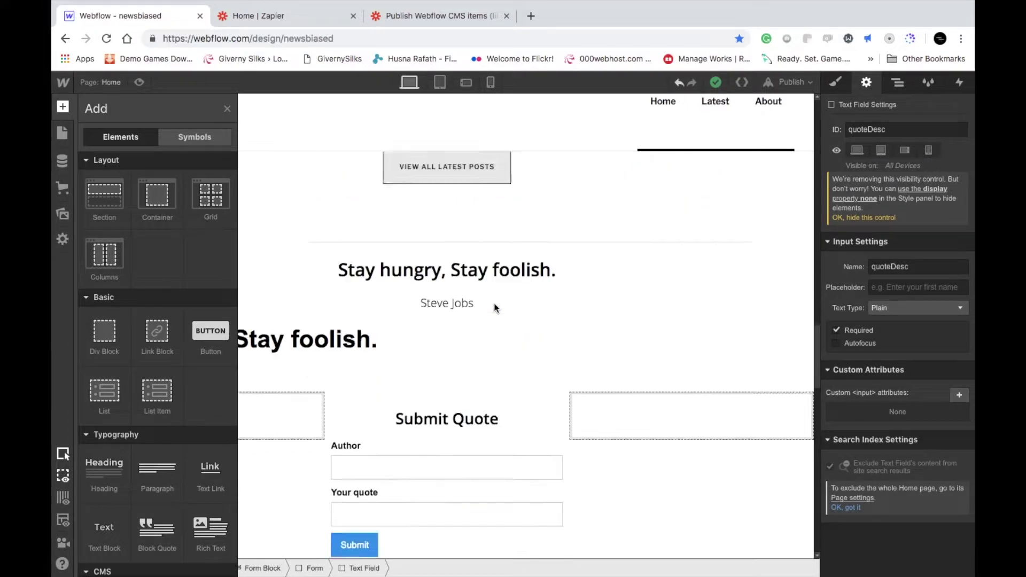
scroll(487, 298, "down", 3)
scroll(467, 284, "up", 3)
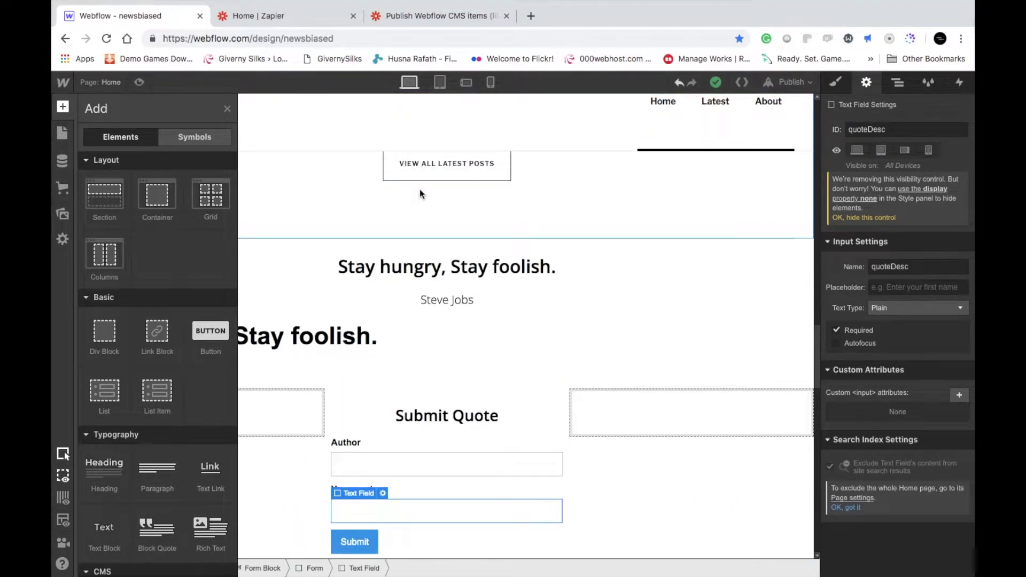
scroll(420, 193, "up", 3)
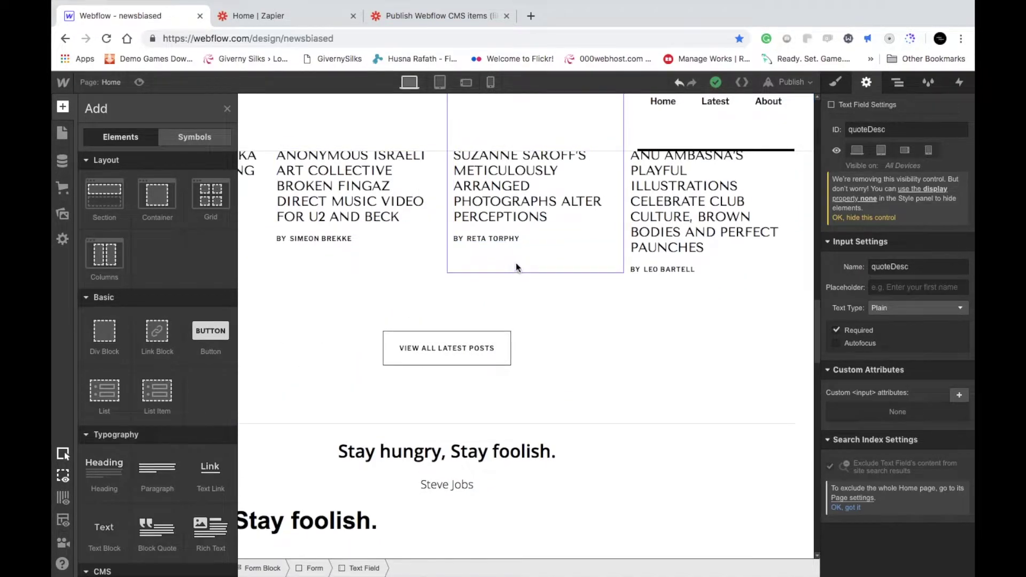
scroll(517, 267, "down", 3)
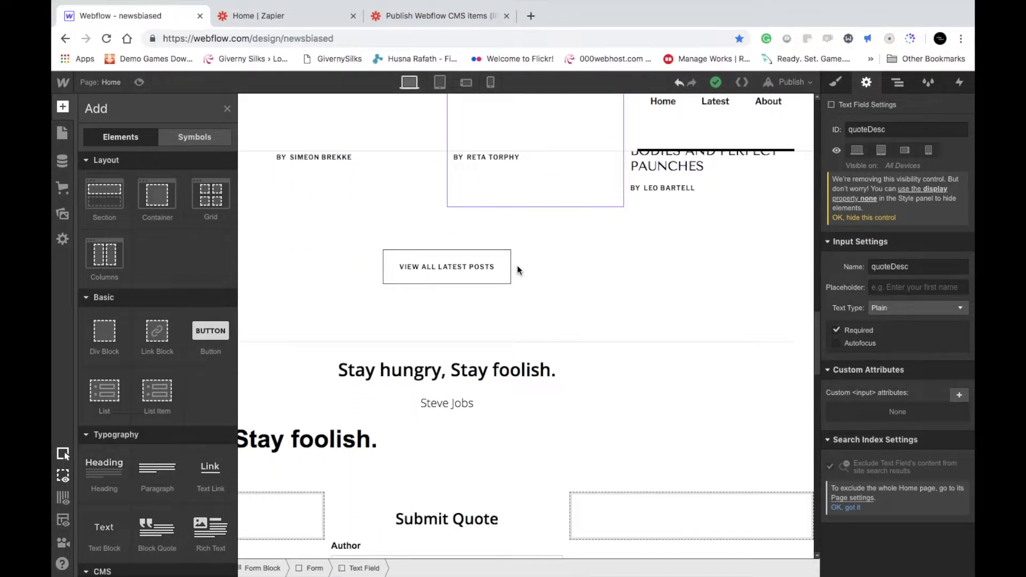
scroll(518, 270, "down", 2)
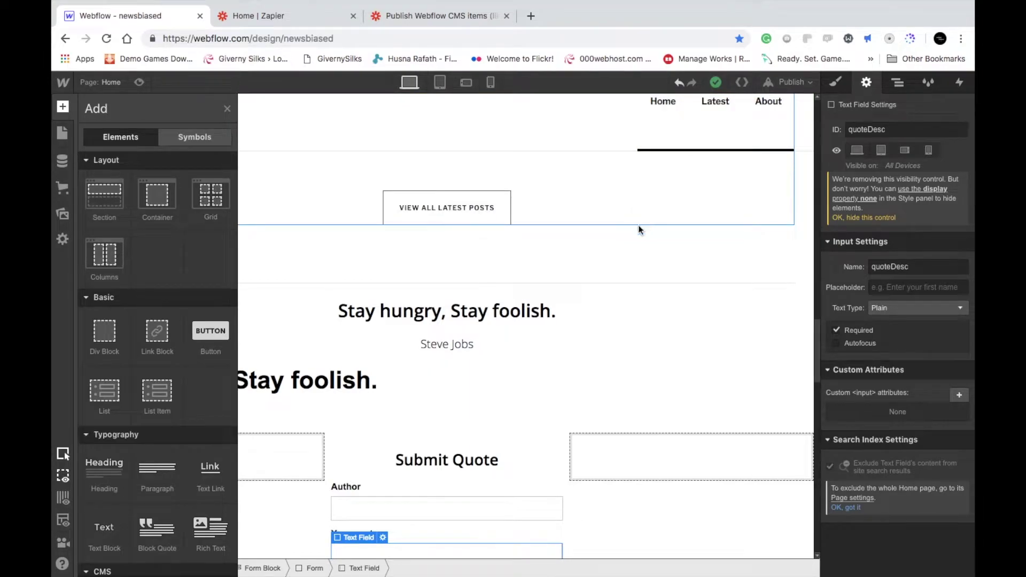
scroll(589, 257, "down", 2)
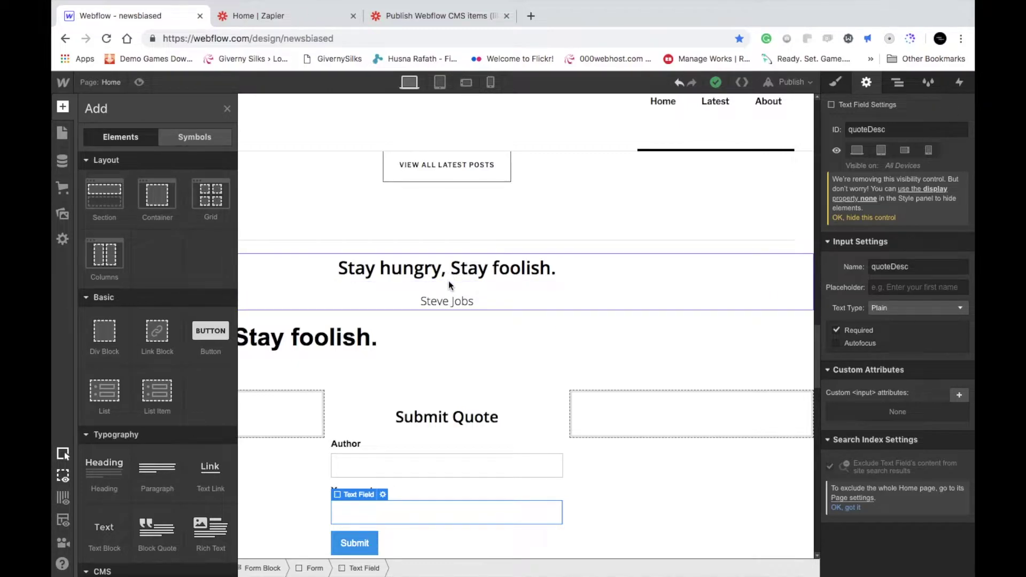
Step: Inspect the settings of the Author and Your quote text fields in the Submit Quote form
left_click(227, 108)
scroll(363, 348, "down", 1)
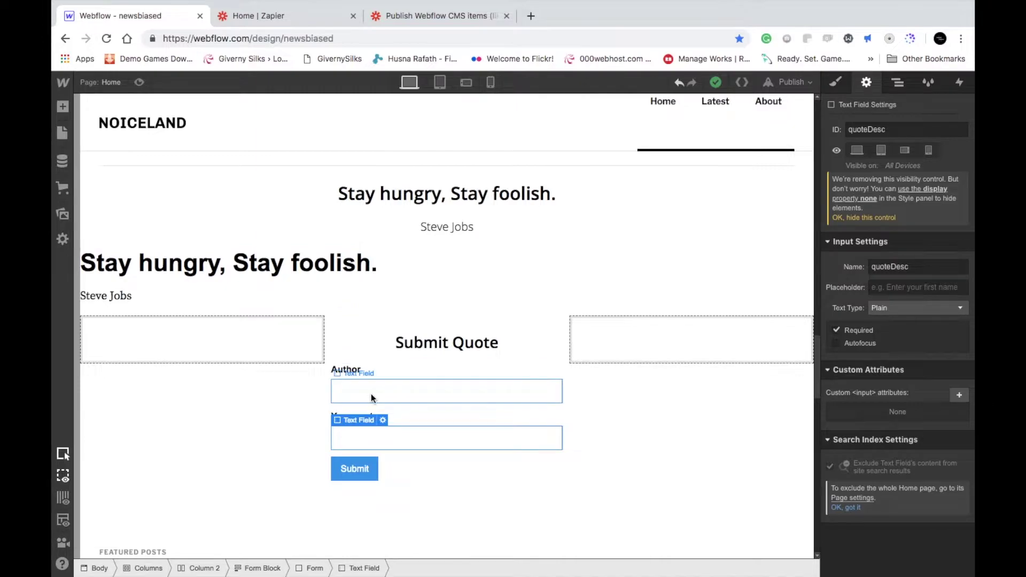
left_click(377, 394)
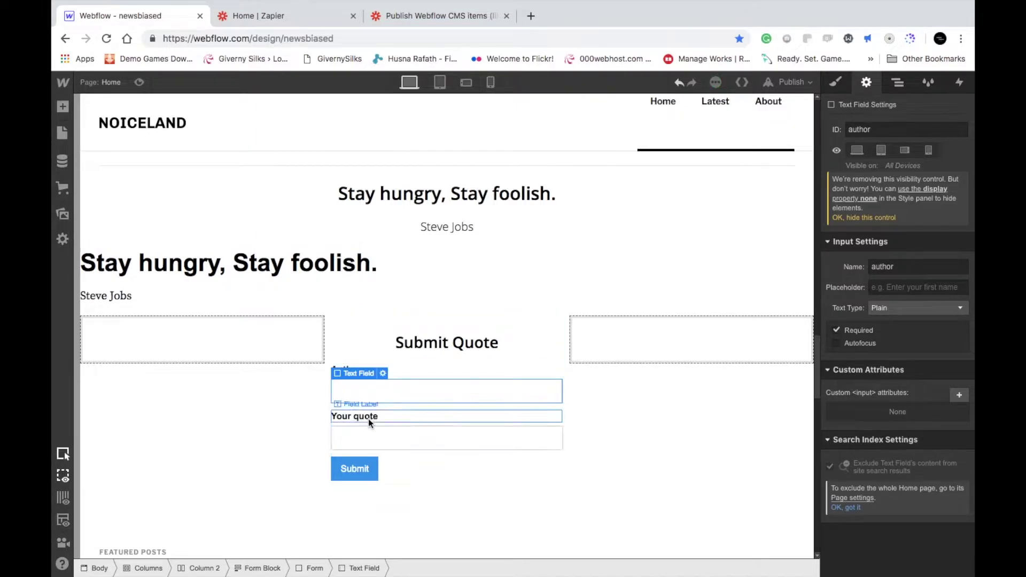
left_click(370, 441)
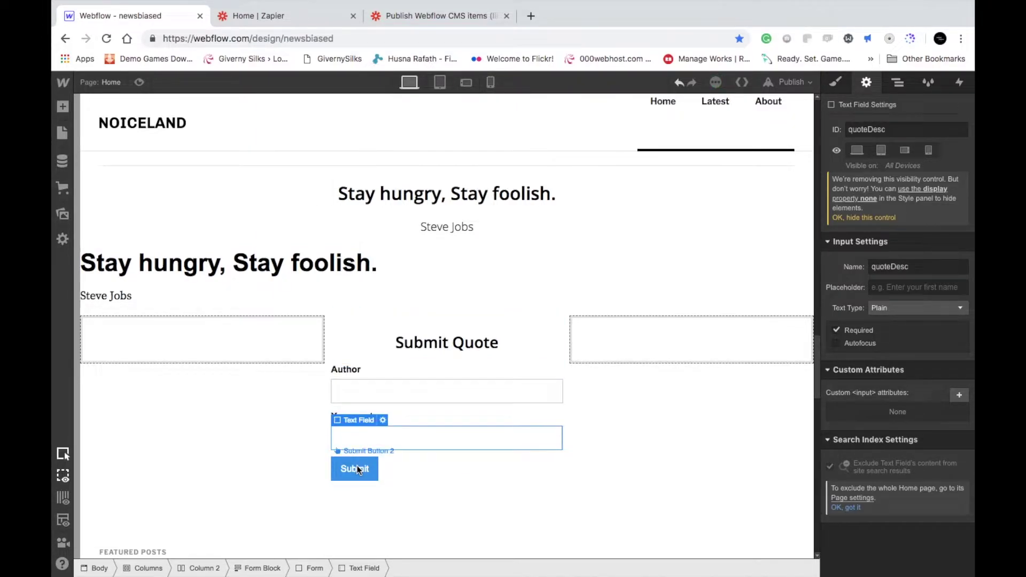
Step: Delete the duplicate left-aligned quote collection list between the centred quote and the Submit Quote form
left_click(402, 263)
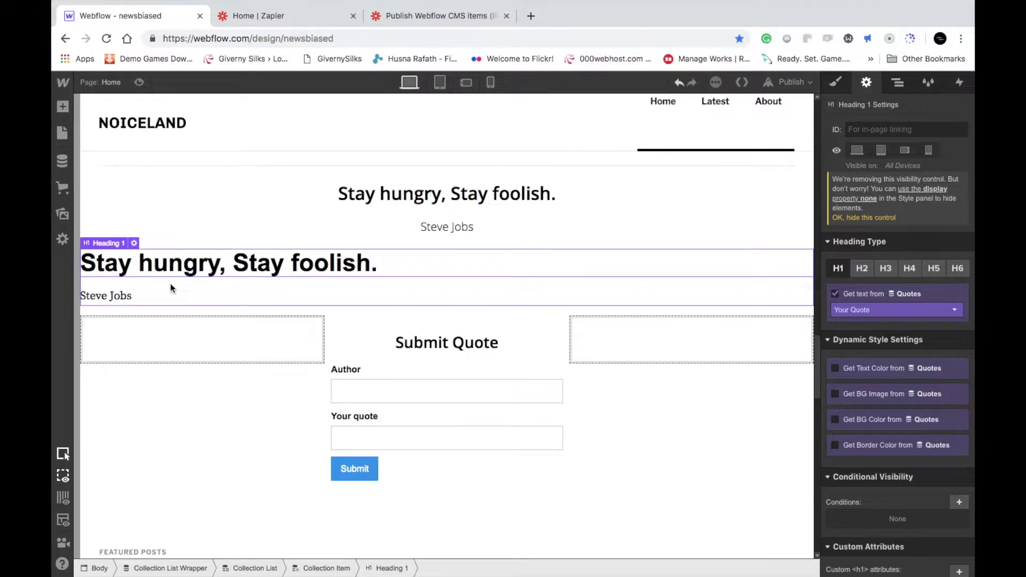
left_click(184, 297)
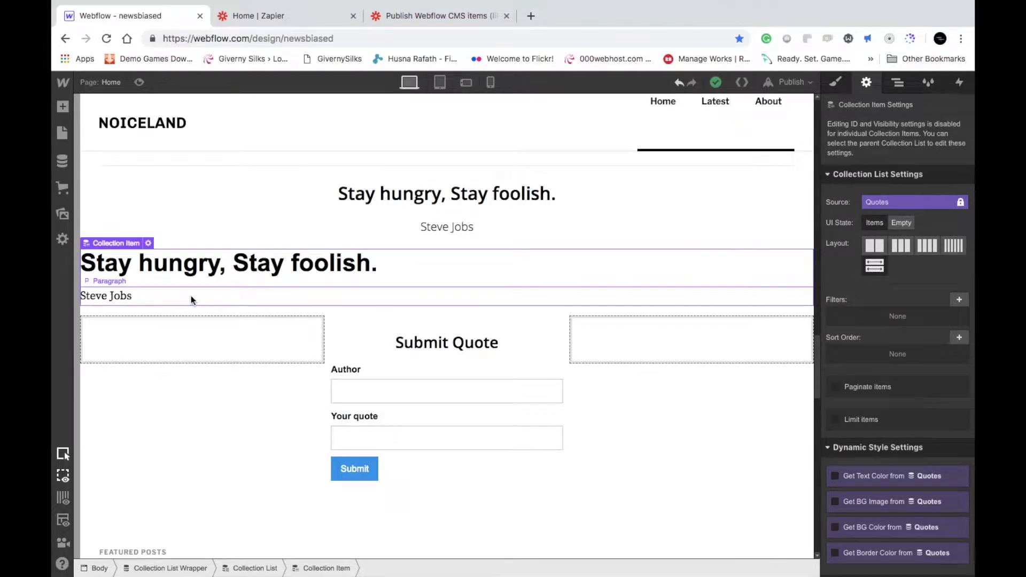
key("Delete")
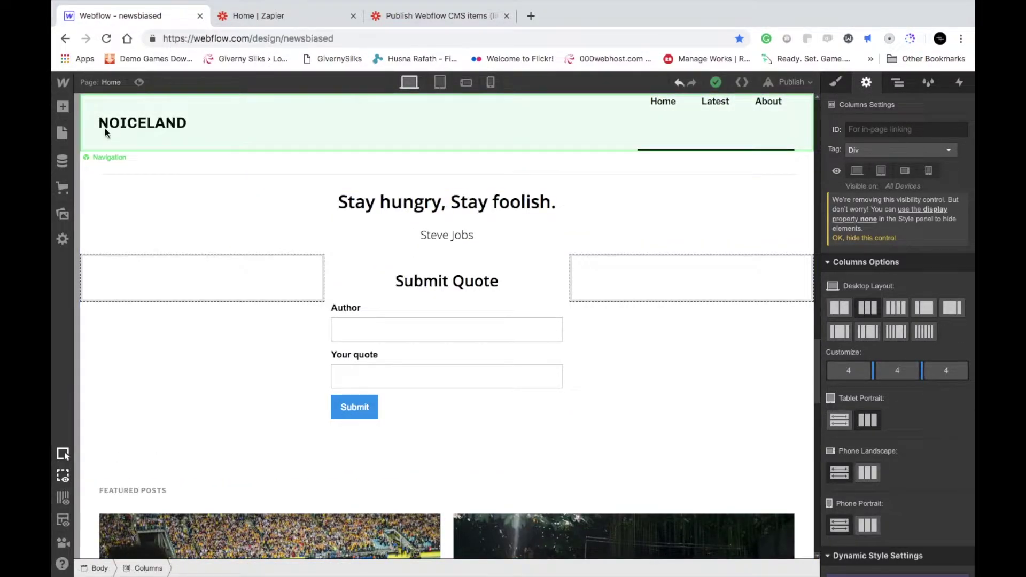
Step: Open the Steve Jobs item in the Quotes collection and examine its Name and Your Quote fields
left_click(62, 161)
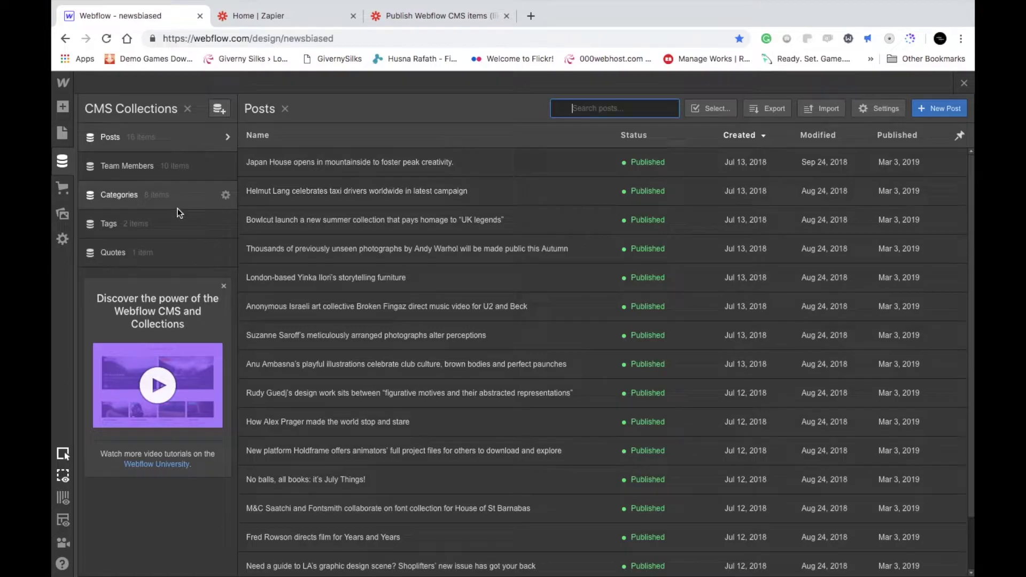
left_click(173, 248)
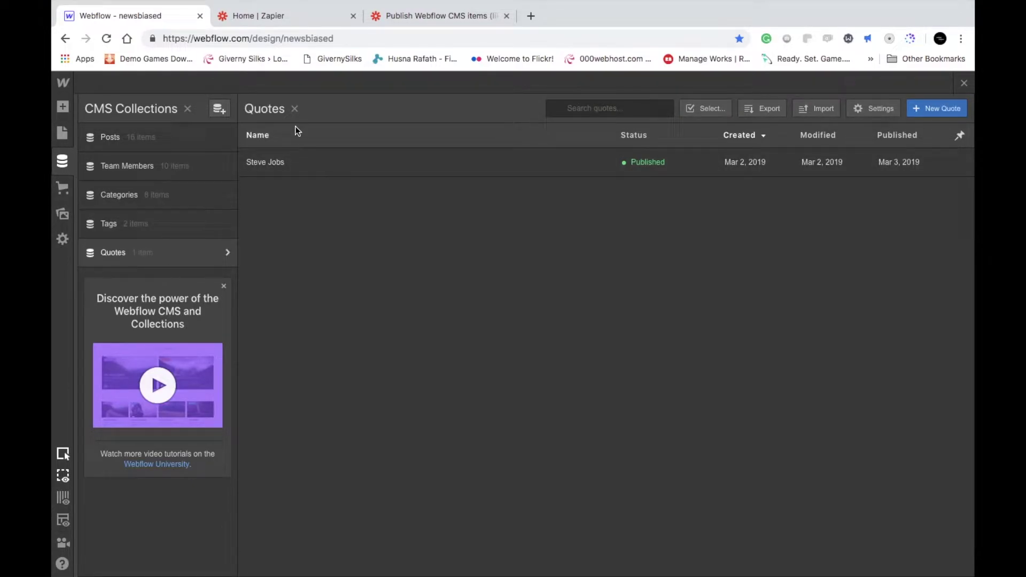
left_click(298, 162)
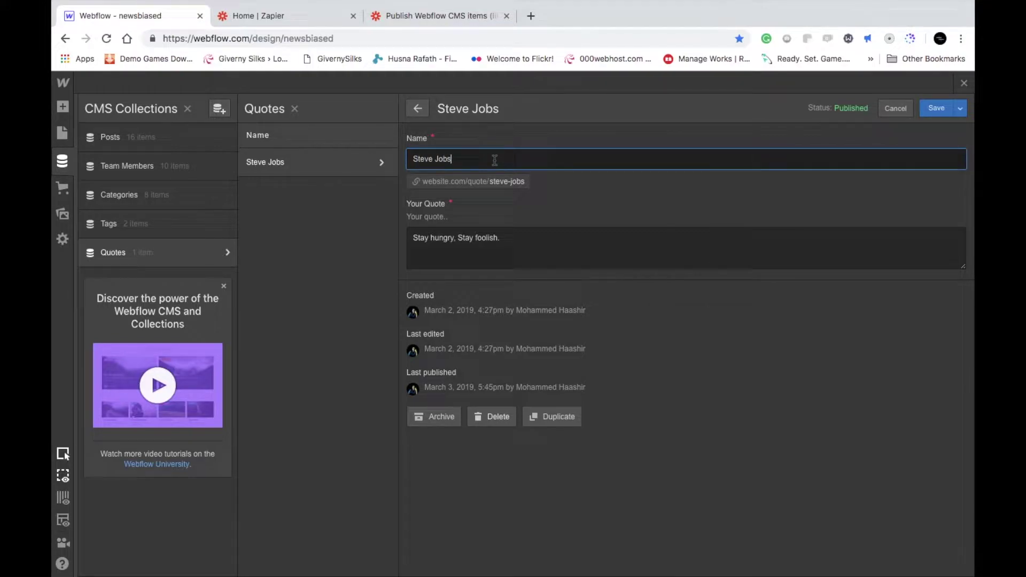
left_click_drag(490, 161, 399, 160)
left_click(457, 235)
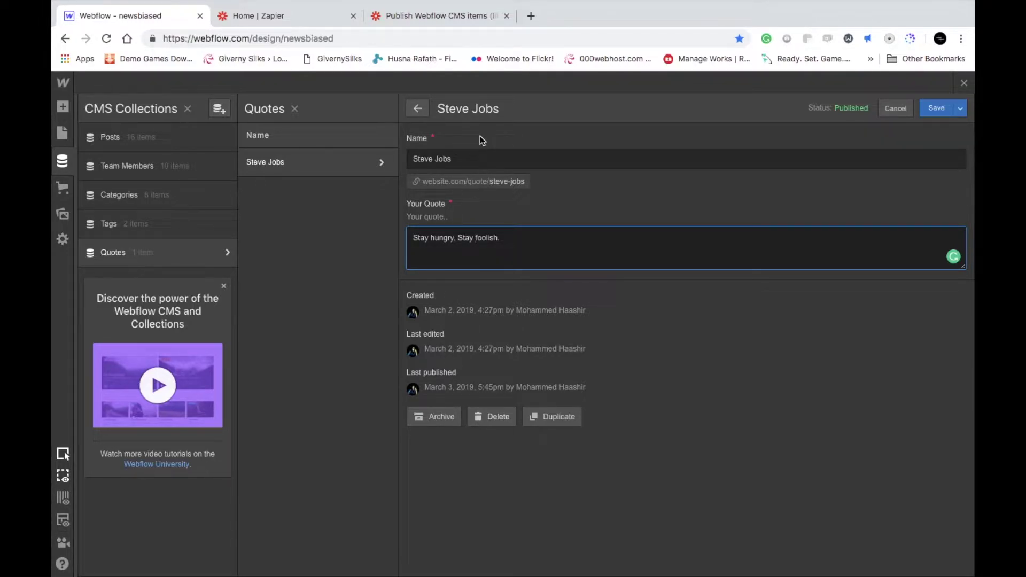
left_click(220, 110)
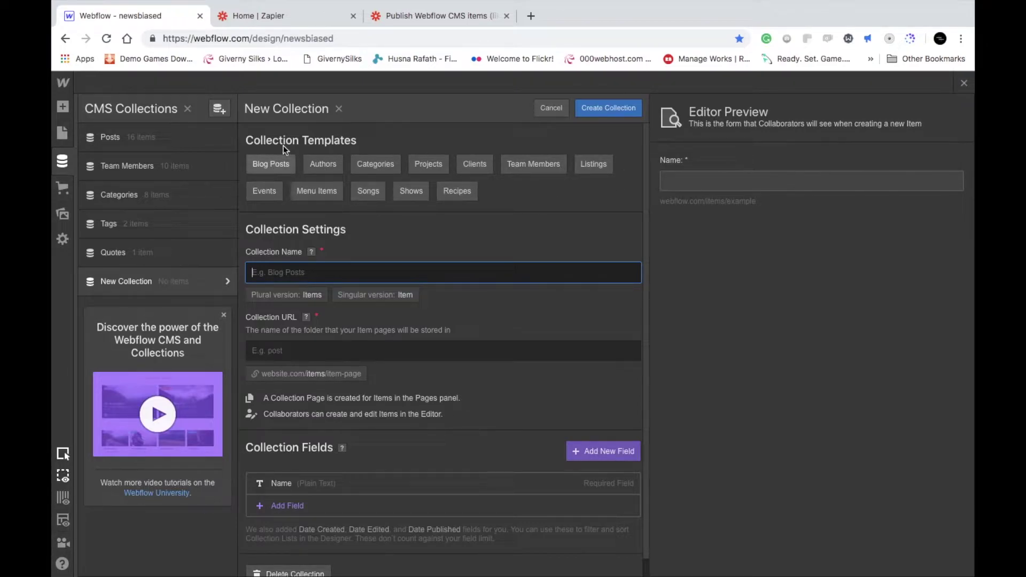
scroll(414, 239, "down", 1)
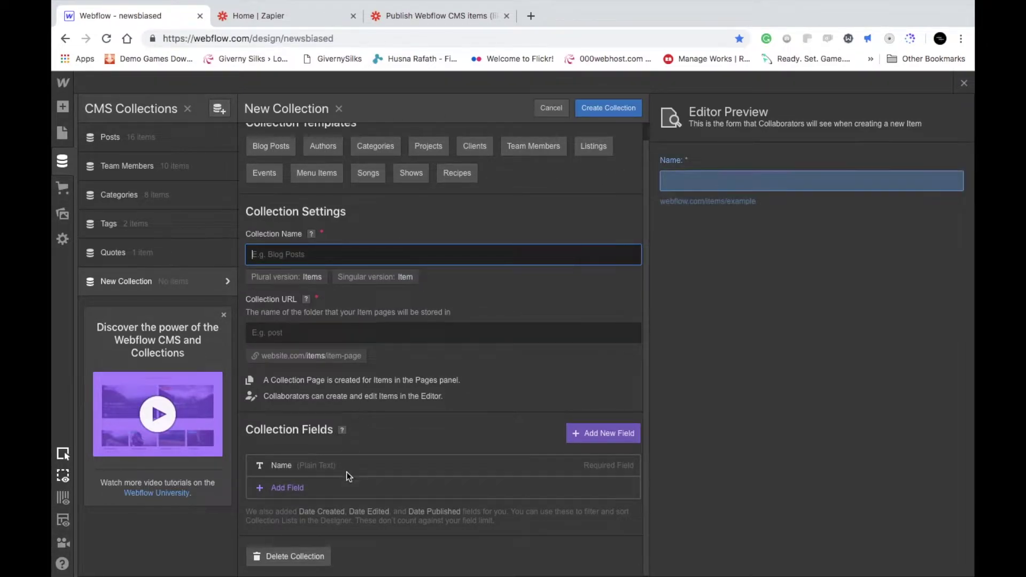
scroll(382, 329, "up", 1)
left_click(378, 351)
left_click(343, 272)
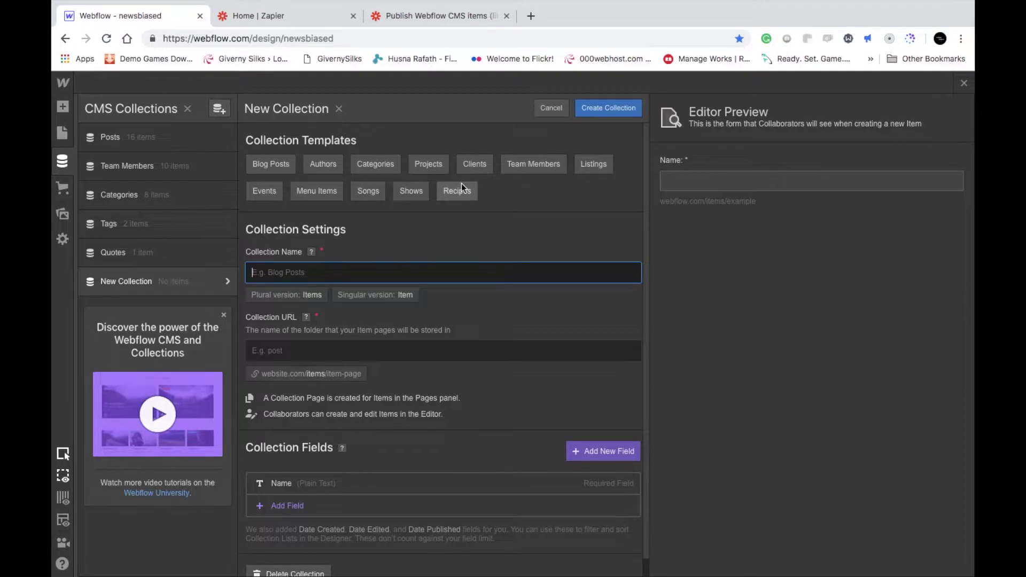
left_click(438, 158)
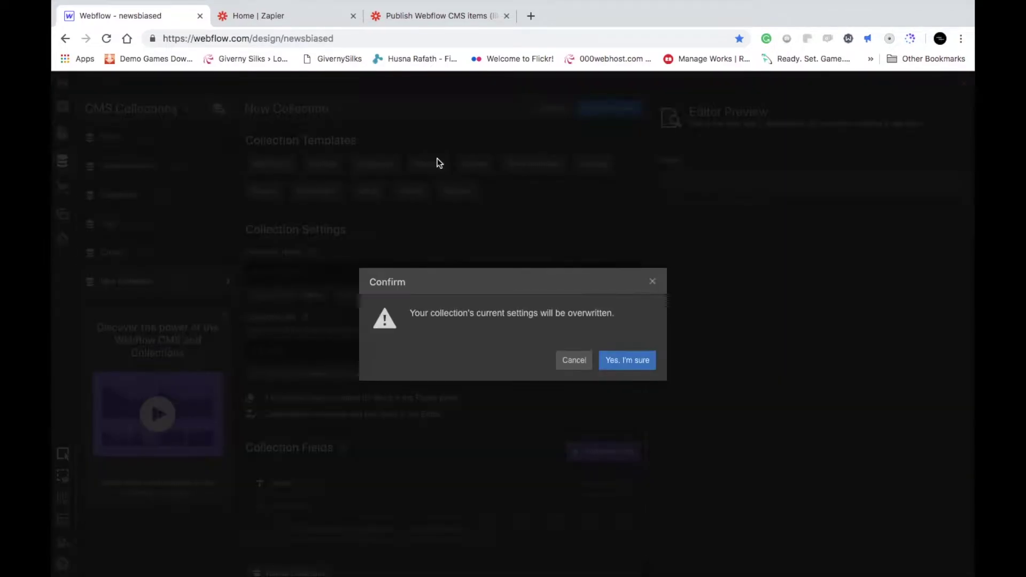
left_click(614, 359)
scroll(435, 346, "down", 4)
scroll(417, 289, "up", 4)
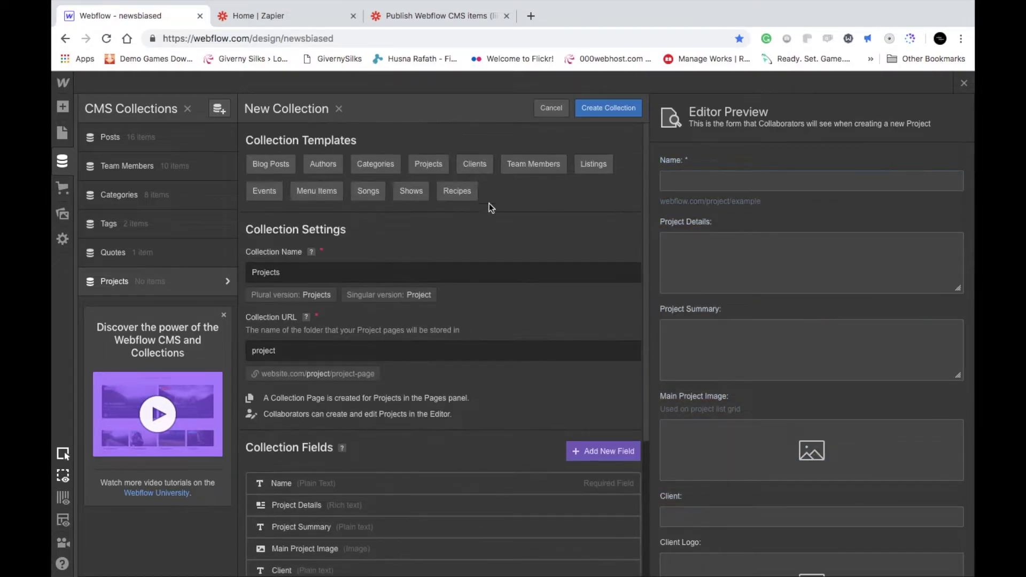
scroll(442, 263, "down", 3)
scroll(442, 266, "down", 1)
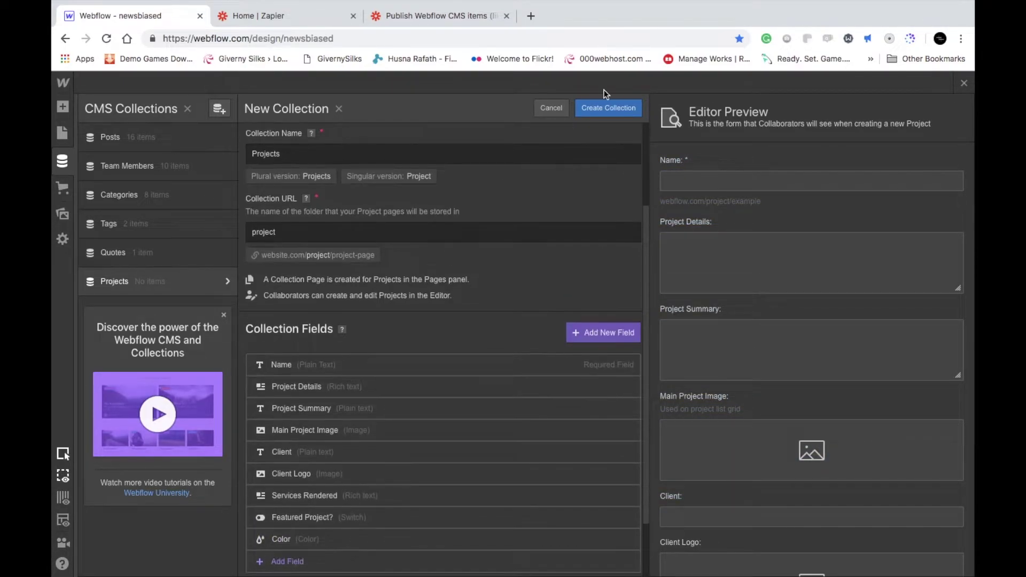
left_click(558, 108)
left_click(618, 360)
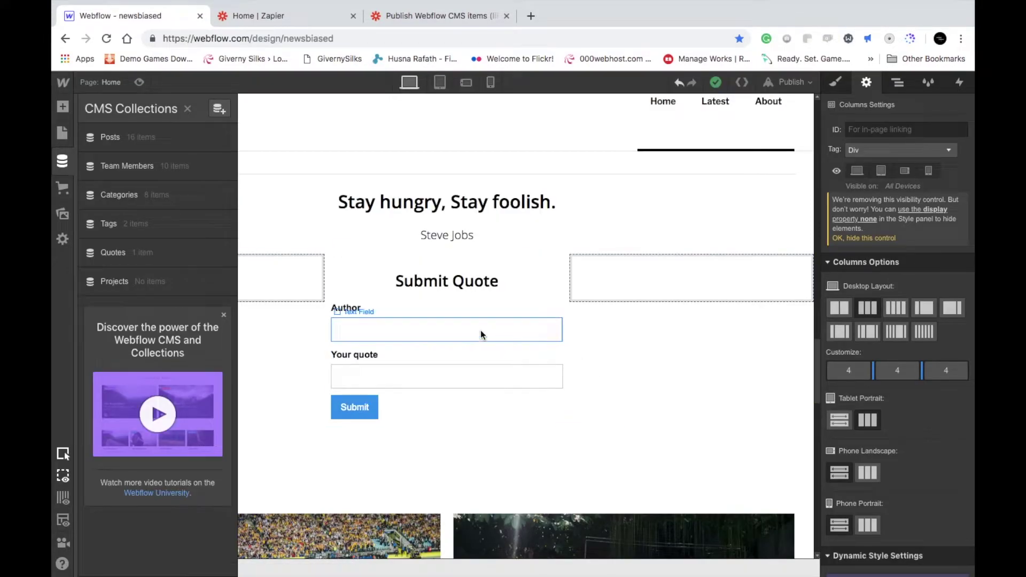
Step: Open the item list of the Quotes collection
left_click(171, 277)
left_click(174, 250)
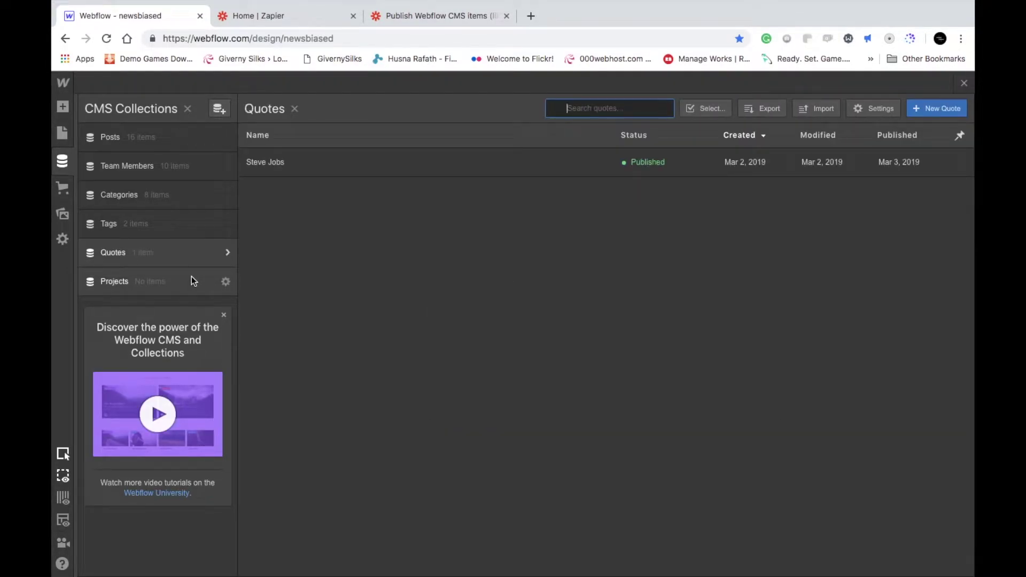
Step: View the Steve Jobs item in the Quotes collection and browse the item list of the Posts collection
left_click(473, 168)
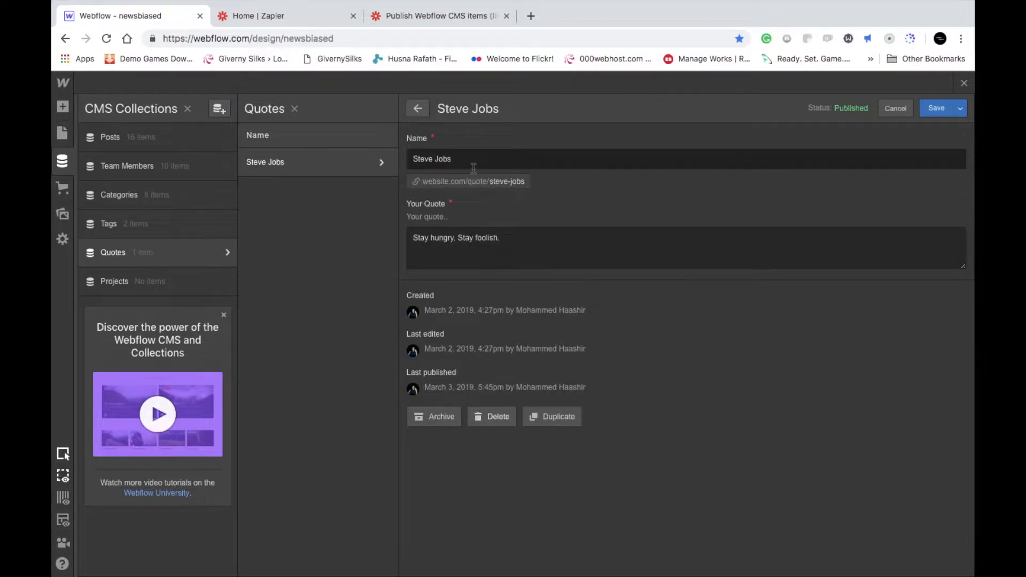
left_click(418, 111)
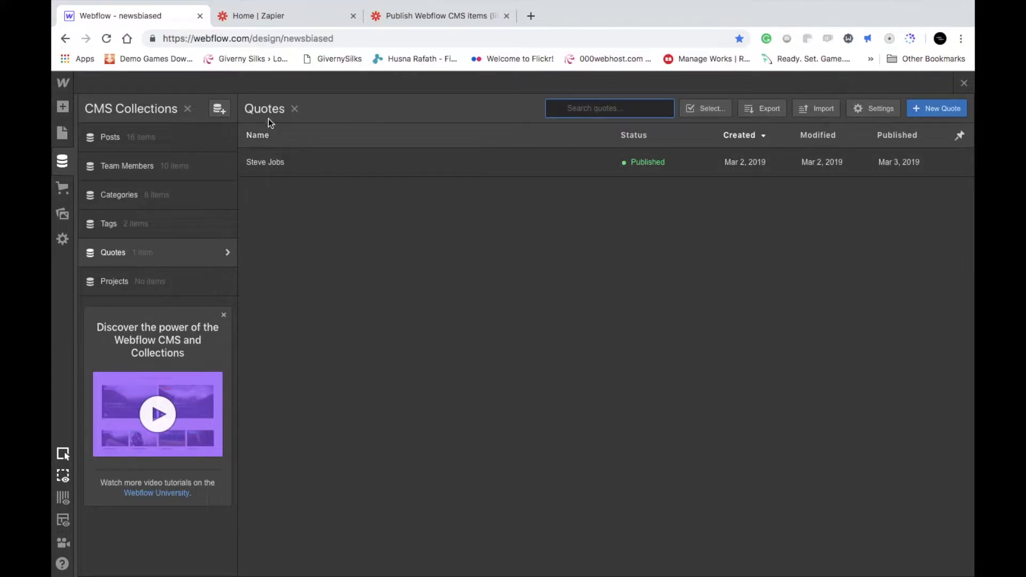
left_click(167, 128)
scroll(339, 384, "down", 2)
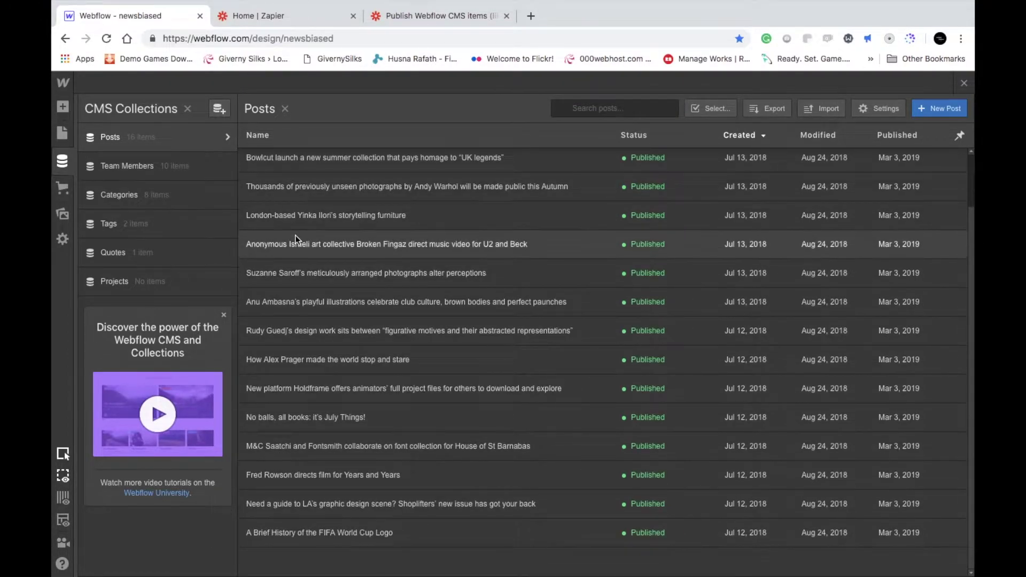
Step: Browse the library of page elements and select the Submit Quote heading
left_click(63, 108)
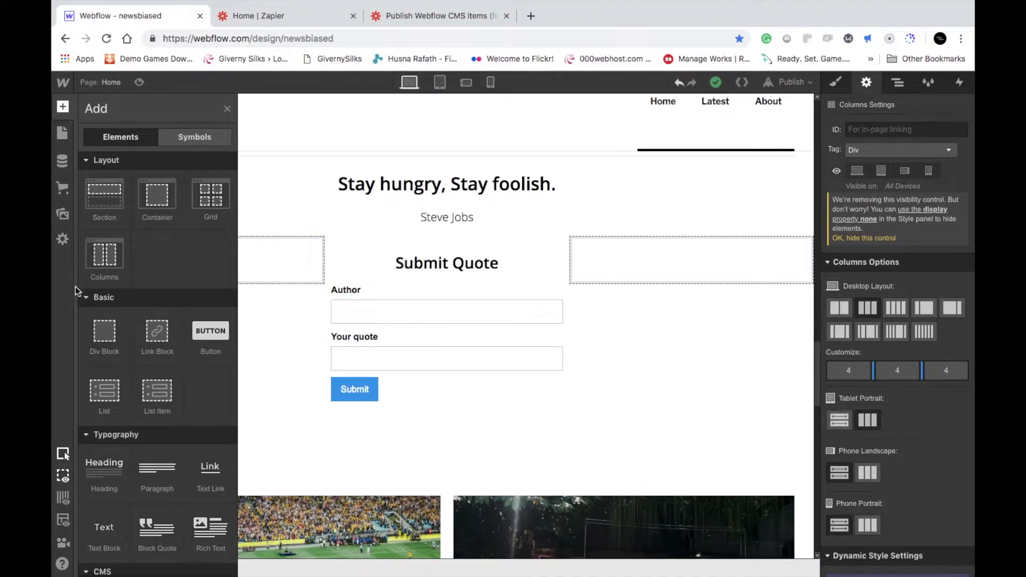
scroll(123, 292, "down", 4)
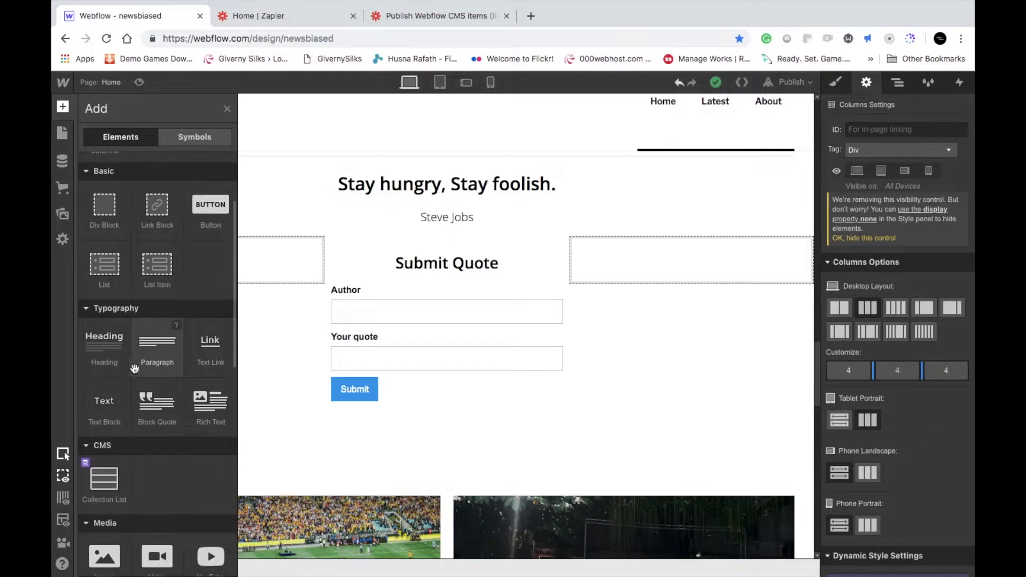
scroll(119, 404, "up", 3)
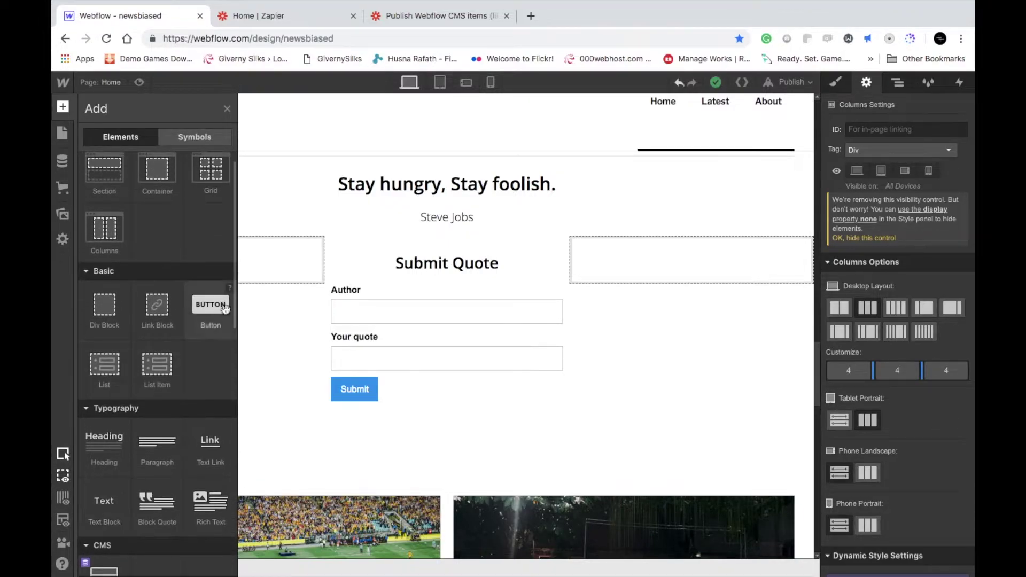
scroll(131, 252, "down", 2)
scroll(107, 289, "up", 2)
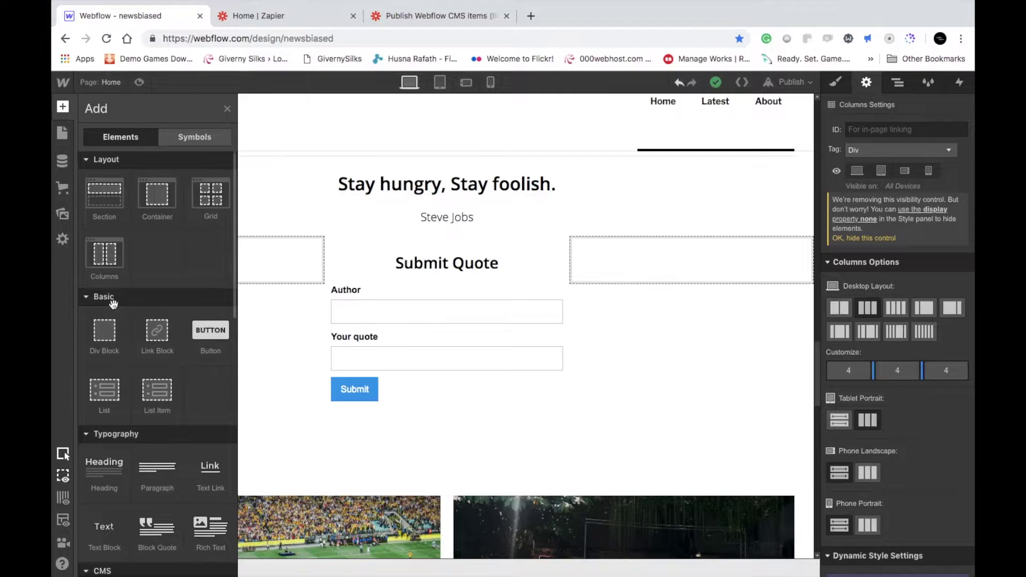
scroll(113, 305, "down", 7)
left_click_drag(114, 410, 361, 252)
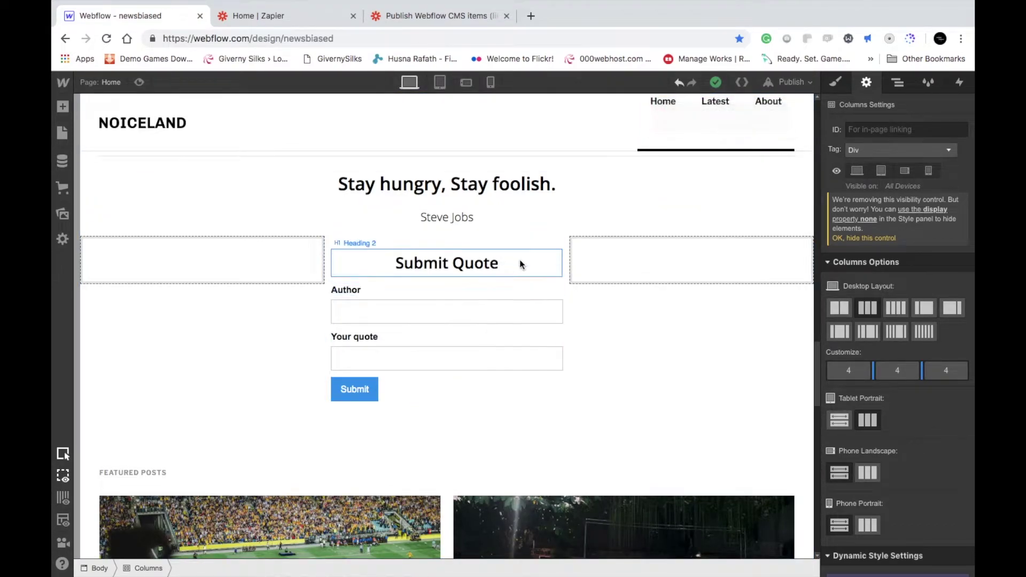
left_click(494, 264)
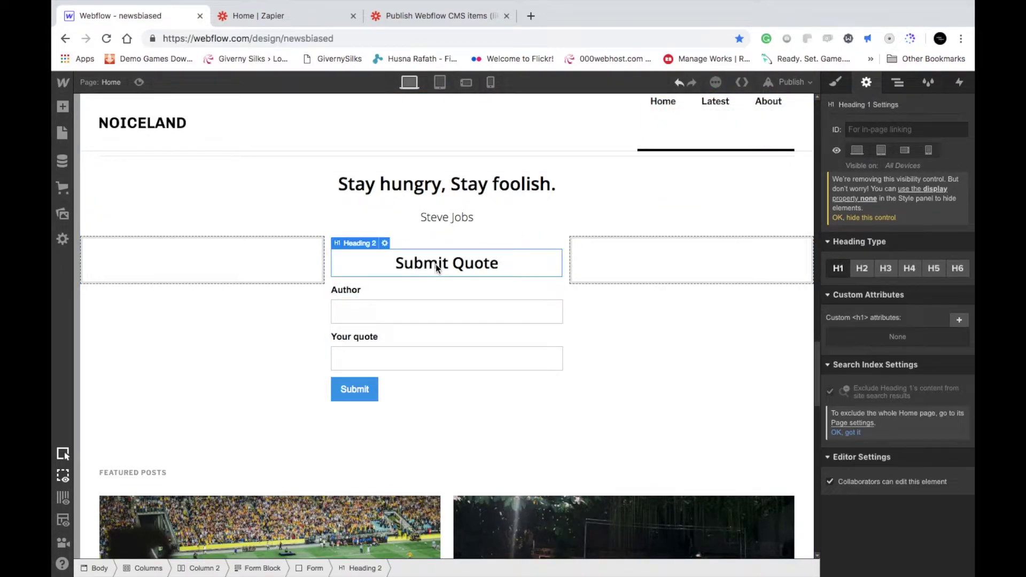
Step: Add a form block to the empty column after the Submit Quote form and check its form name setting
left_click(63, 108)
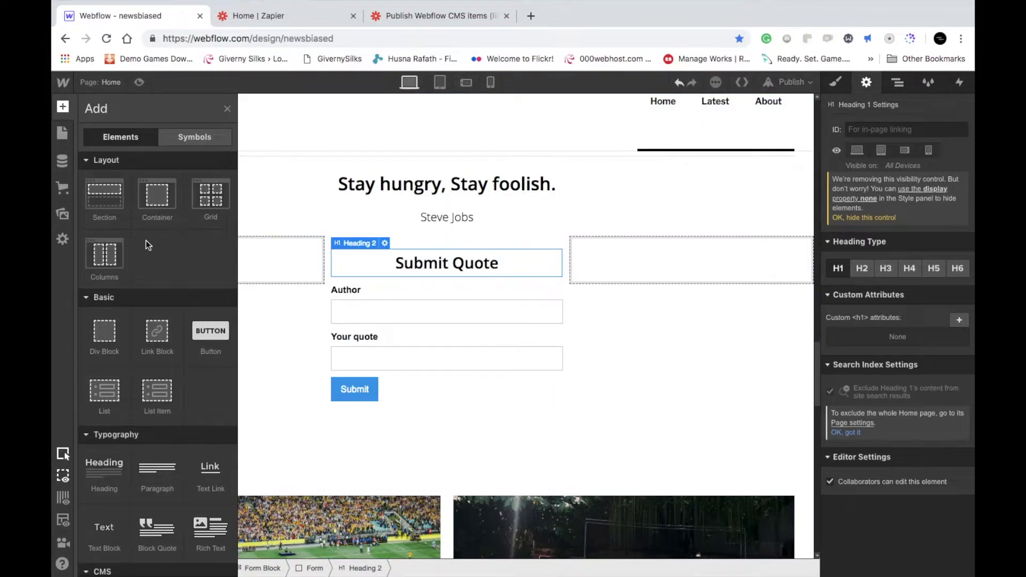
scroll(139, 239, "down", 1)
scroll(145, 235, "down", 5)
left_click_drag(99, 315, 582, 269)
left_click(653, 407)
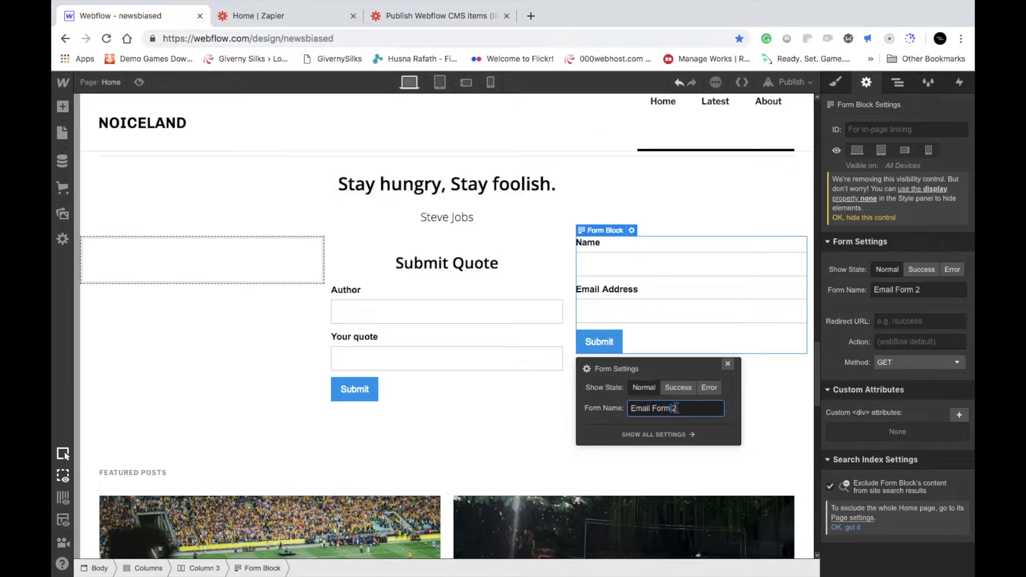
key("Home")
left_click(728, 365)
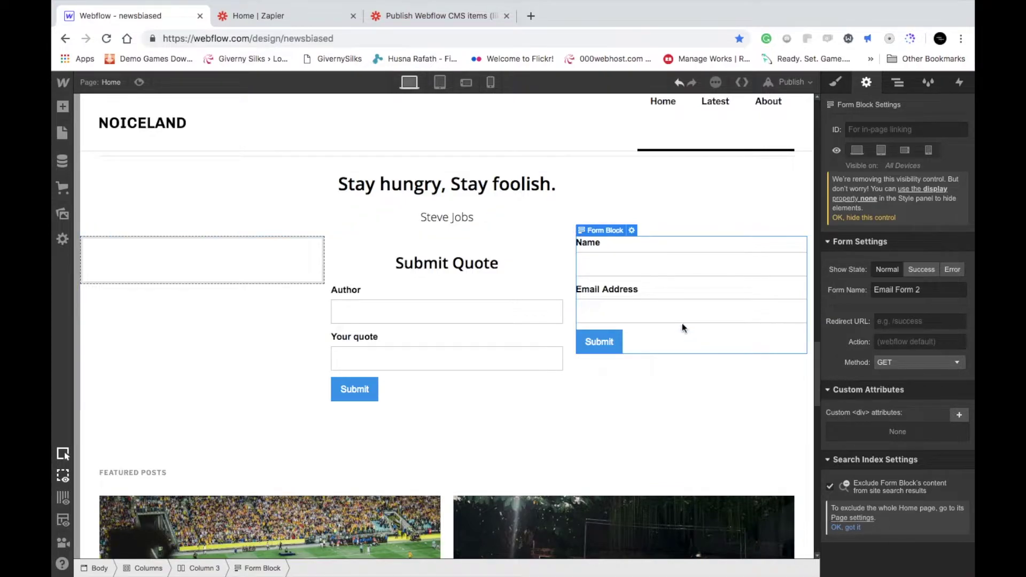
Step: Inspect the input name in the settings of the new form's Email Address field
double_click(625, 305)
left_click(628, 356)
left_click_drag(666, 356, 597, 339)
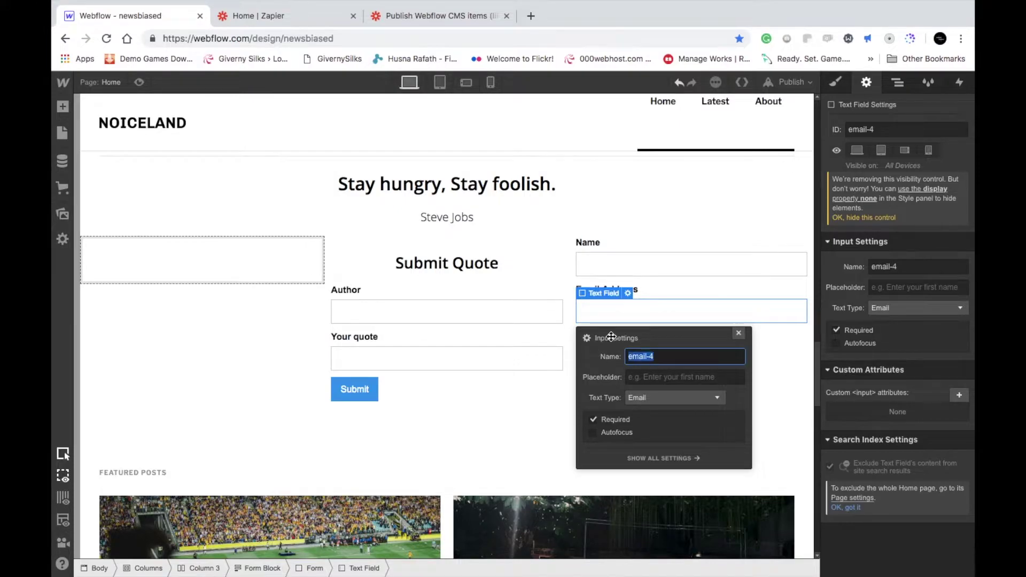
left_click(691, 287)
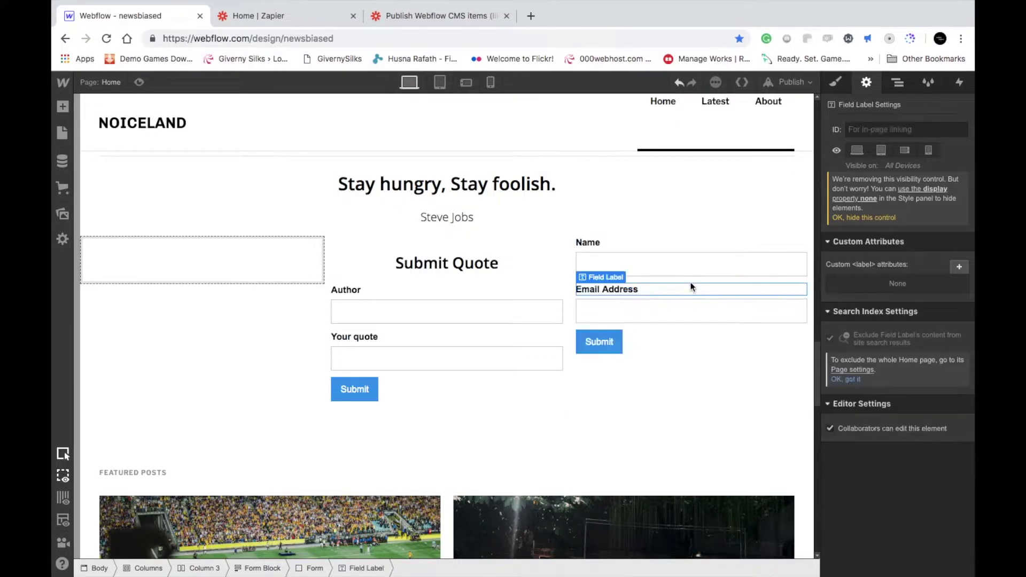
double_click(651, 313)
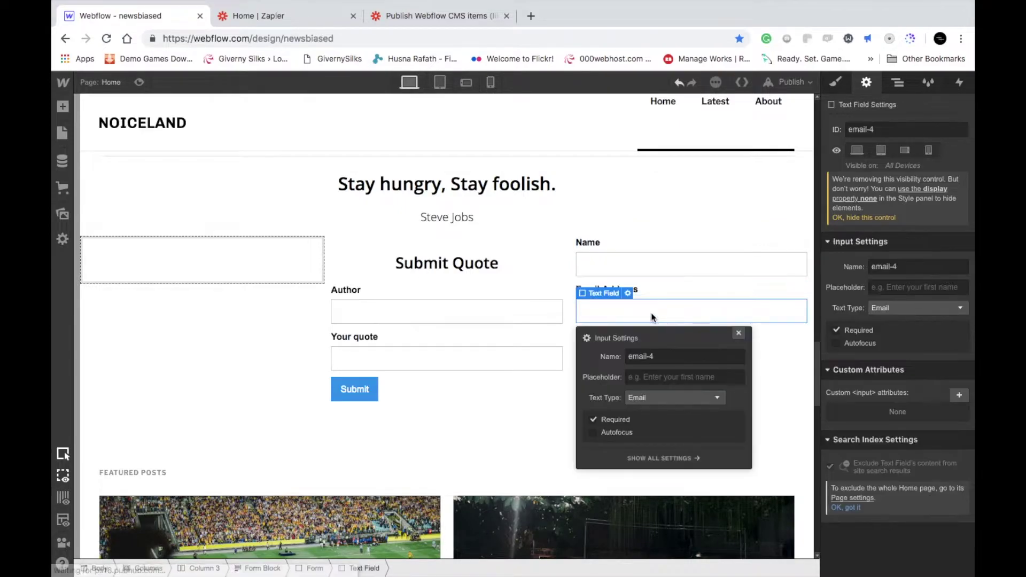
left_click_drag(649, 356, 610, 357)
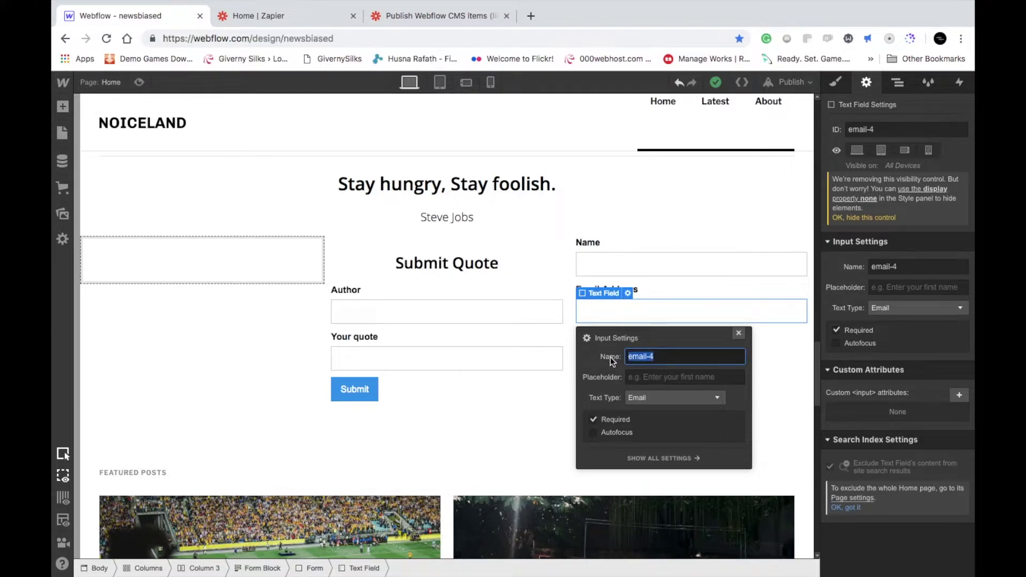
Step: View the Zapier home page, close the unrelated pop-up page and return to the Webflow design page
left_click(266, 20)
left_click(120, 16)
left_click(391, 398)
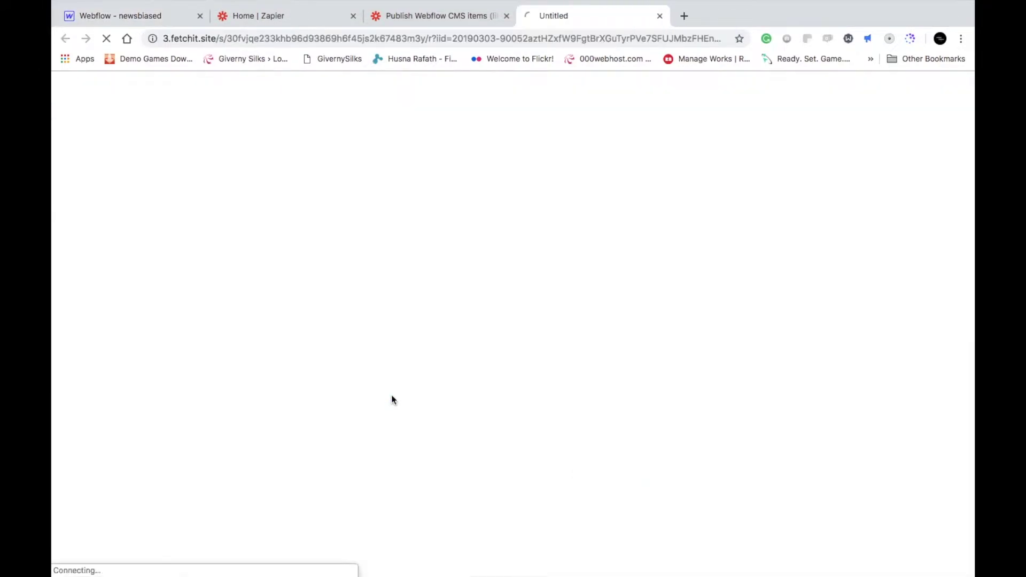
left_click(659, 44)
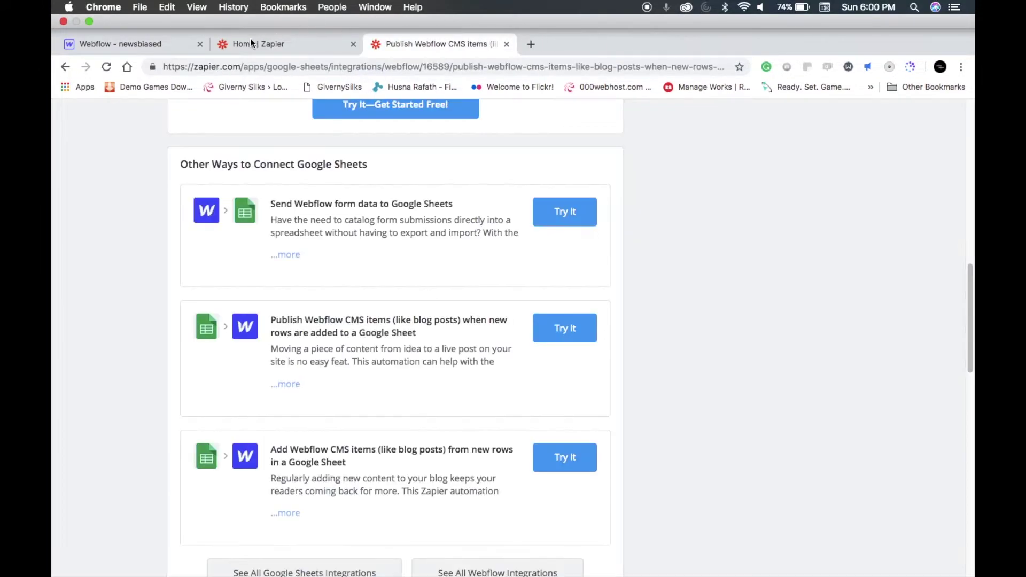
left_click(134, 44)
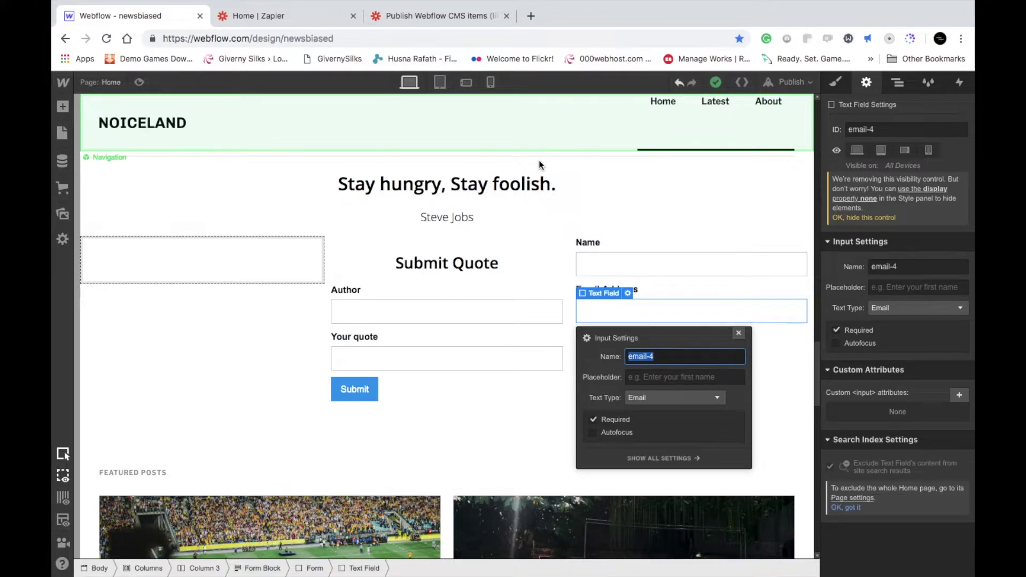
left_click(258, 15)
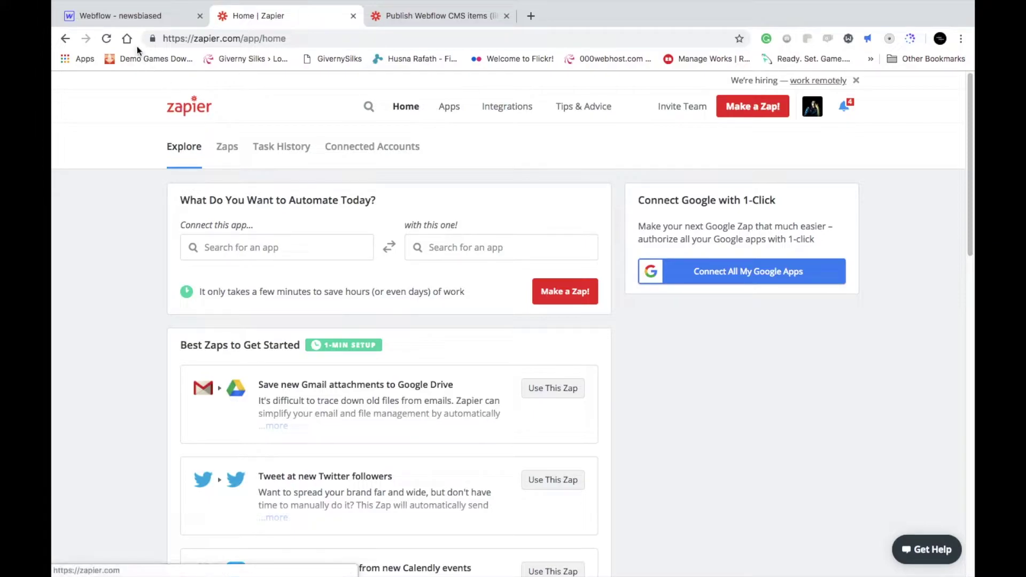
left_click(140, 24)
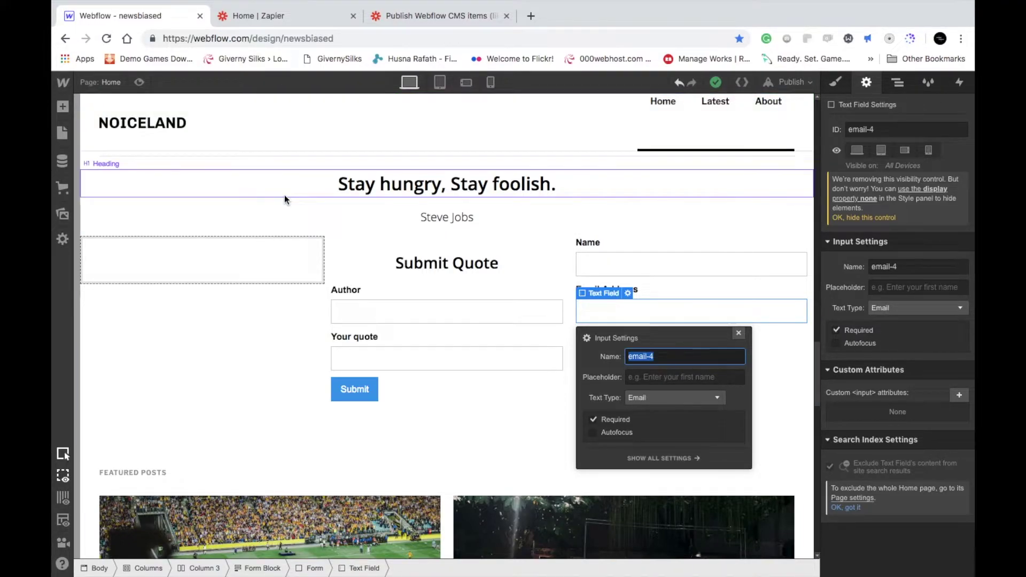
left_click(277, 17)
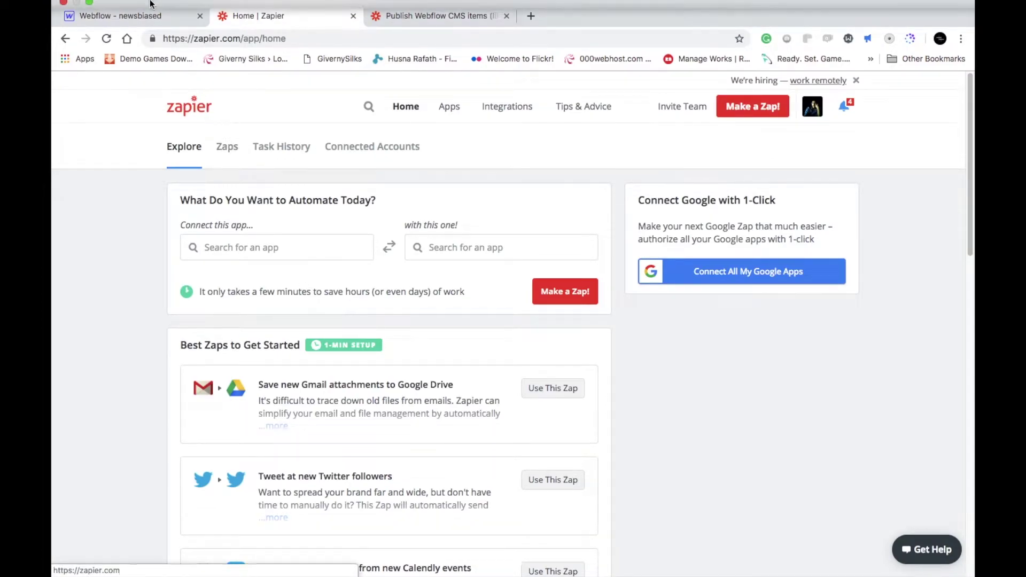
left_click(143, 45)
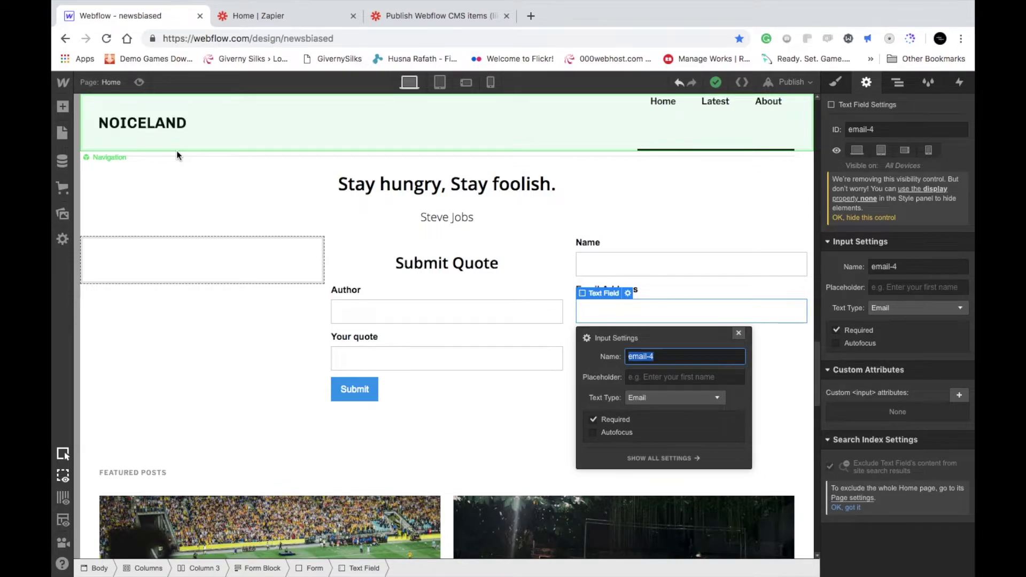
Step: Close the Email Address field's settings and inspect the Name text field of the new form
left_click(62, 161)
left_click(63, 107)
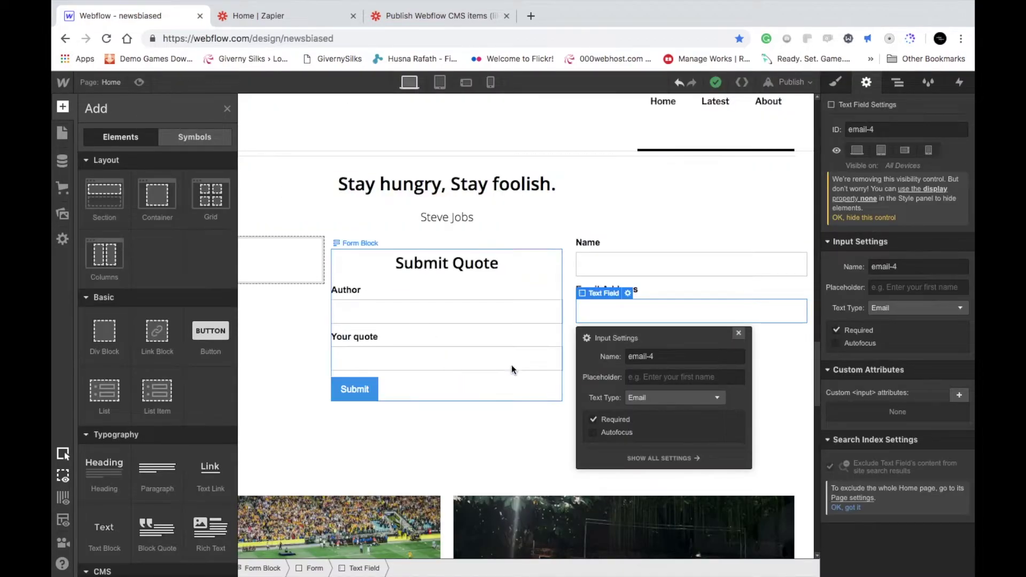
left_click(739, 335)
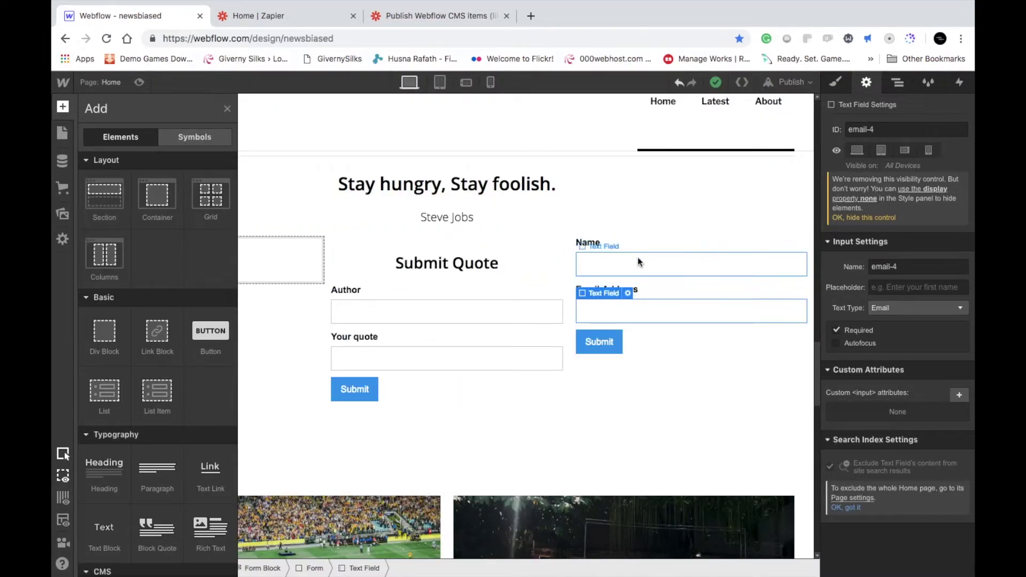
left_click(618, 262)
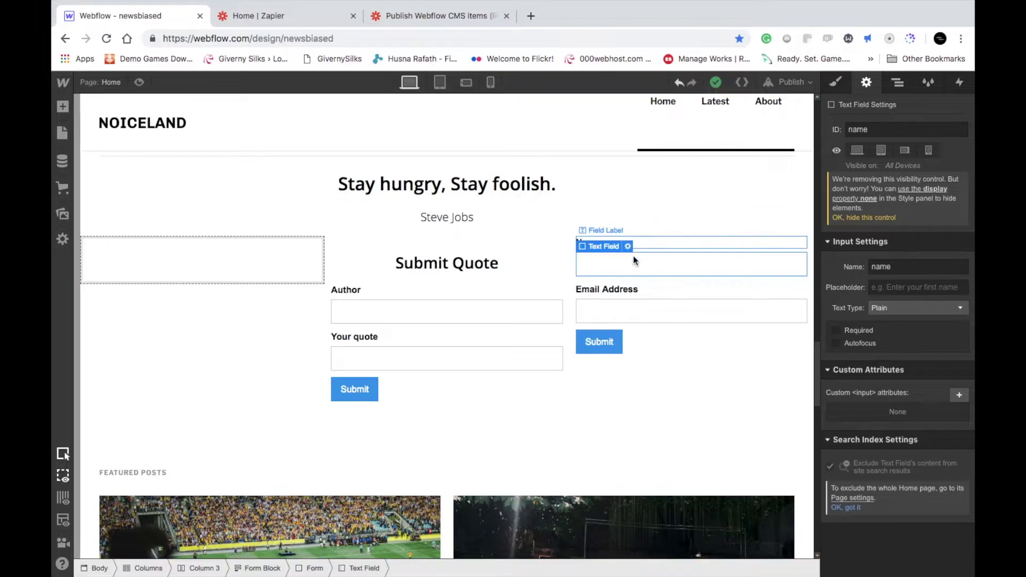
double_click(617, 266)
Step: Inspect the input names of the Author and Your quote fields in the Submit Quote form
left_click(481, 315)
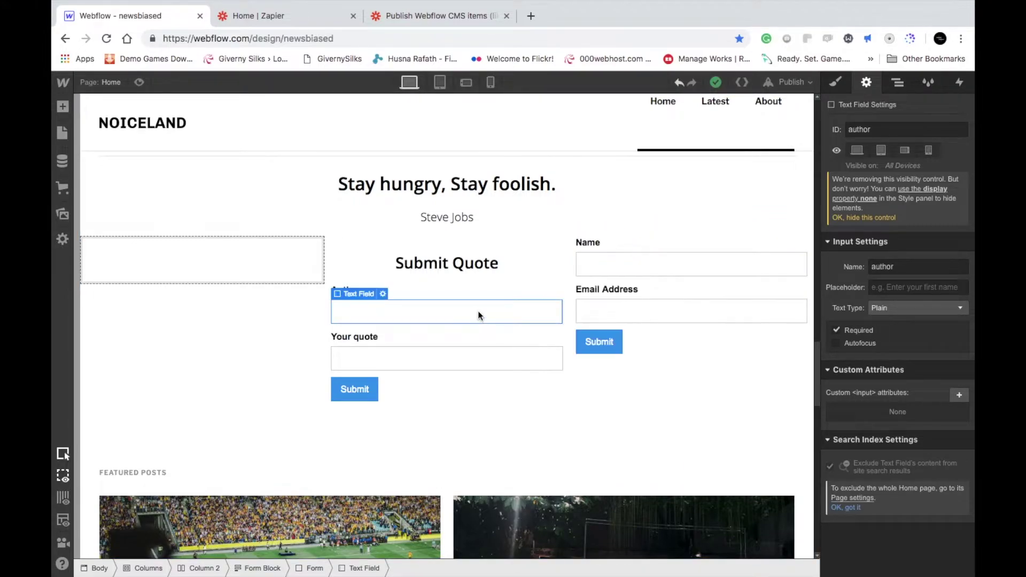
double_click(383, 315)
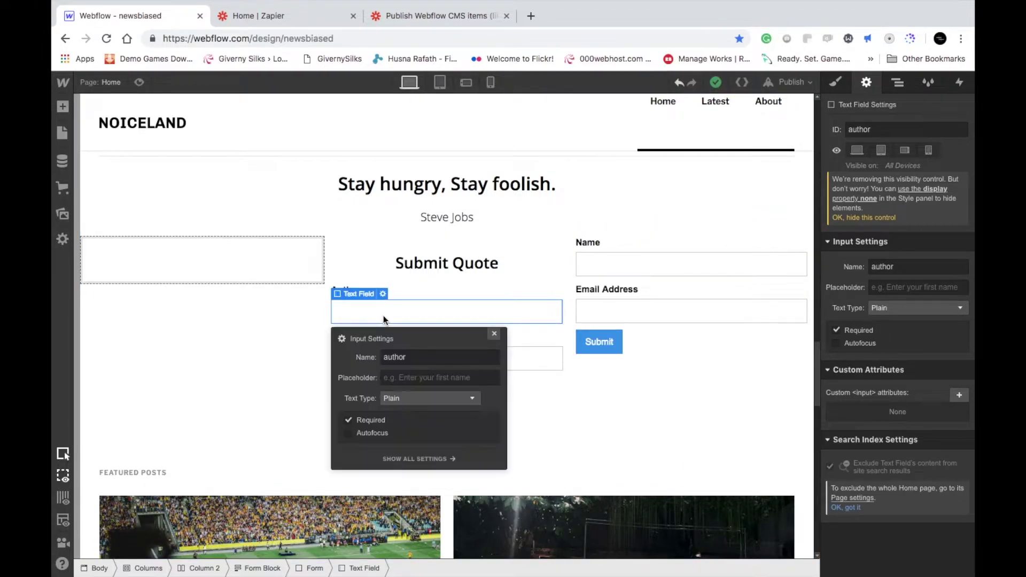
double_click(401, 357)
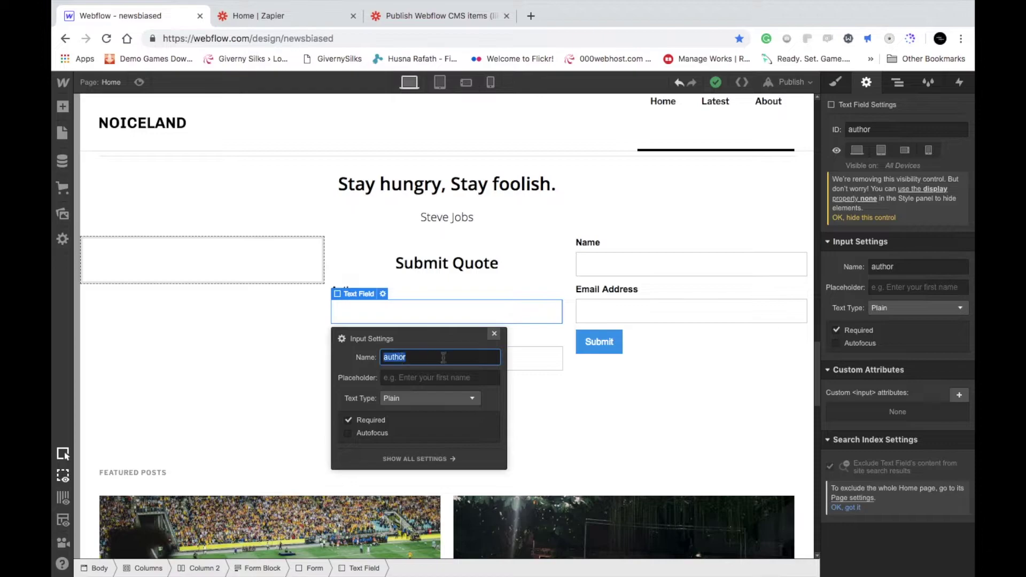
double_click(521, 364)
double_click(406, 403)
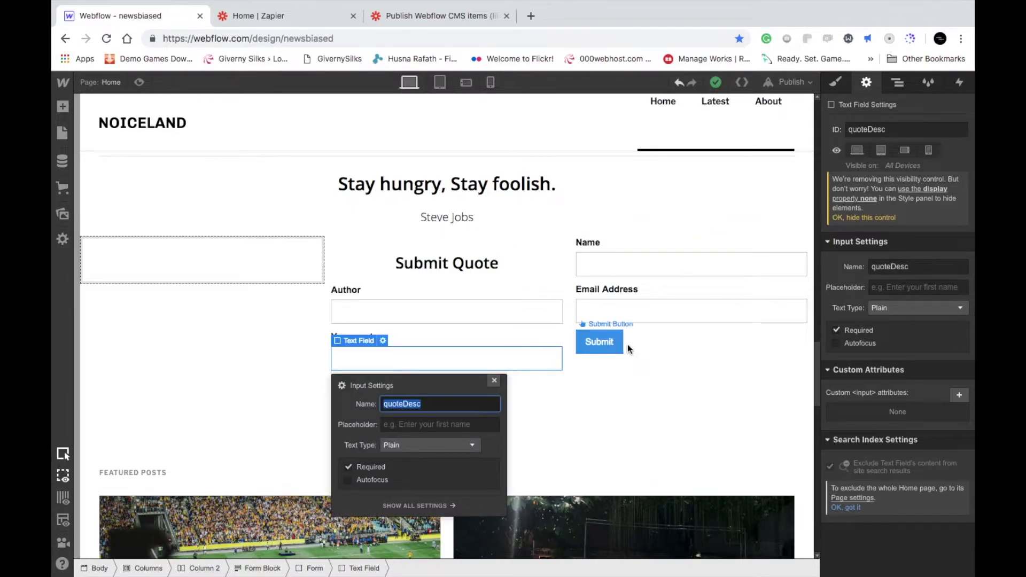
Step: Cut the extra form with the Name and Email Address fields from the page
left_click(640, 351)
right_click(639, 351)
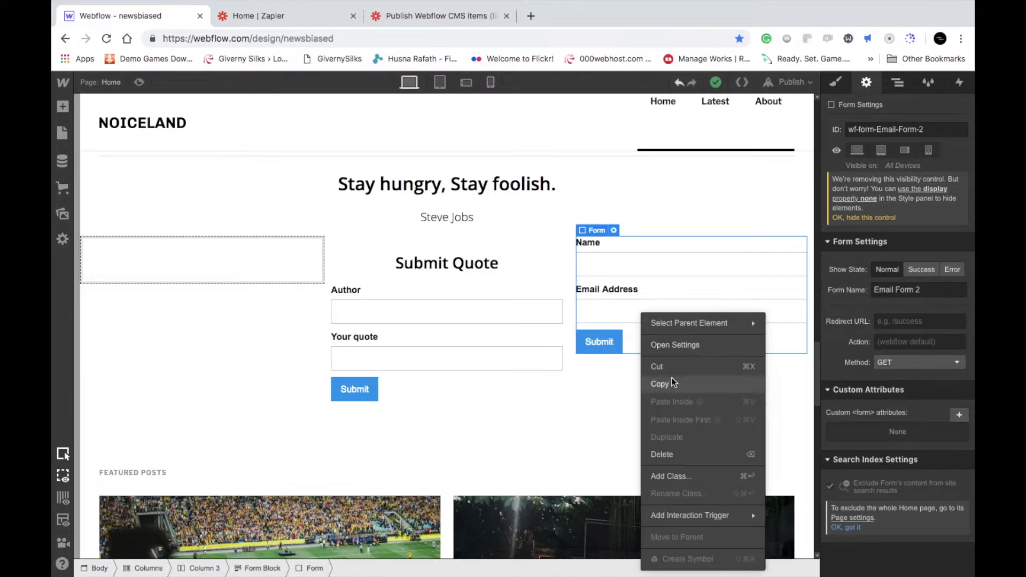
left_click(673, 371)
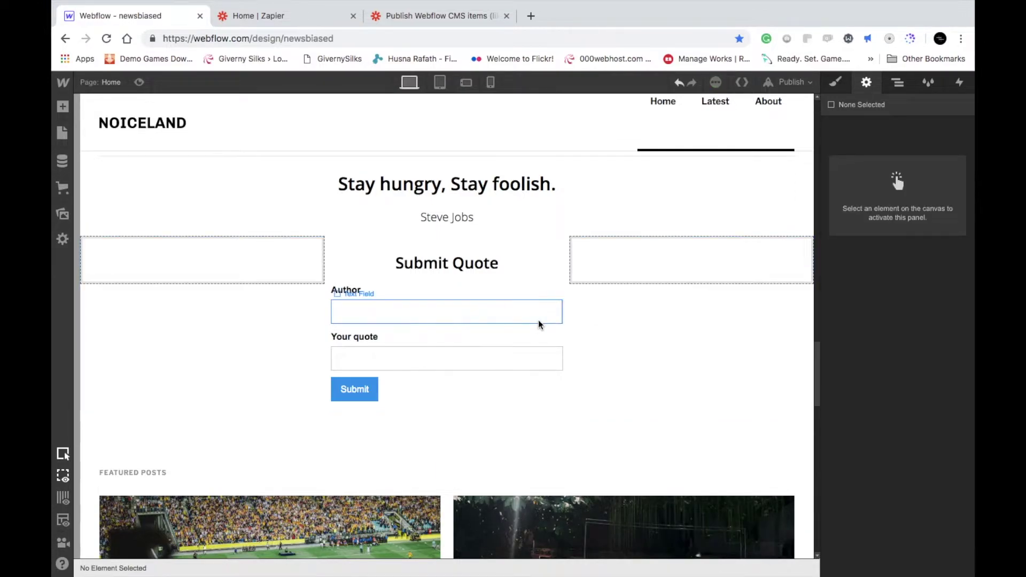
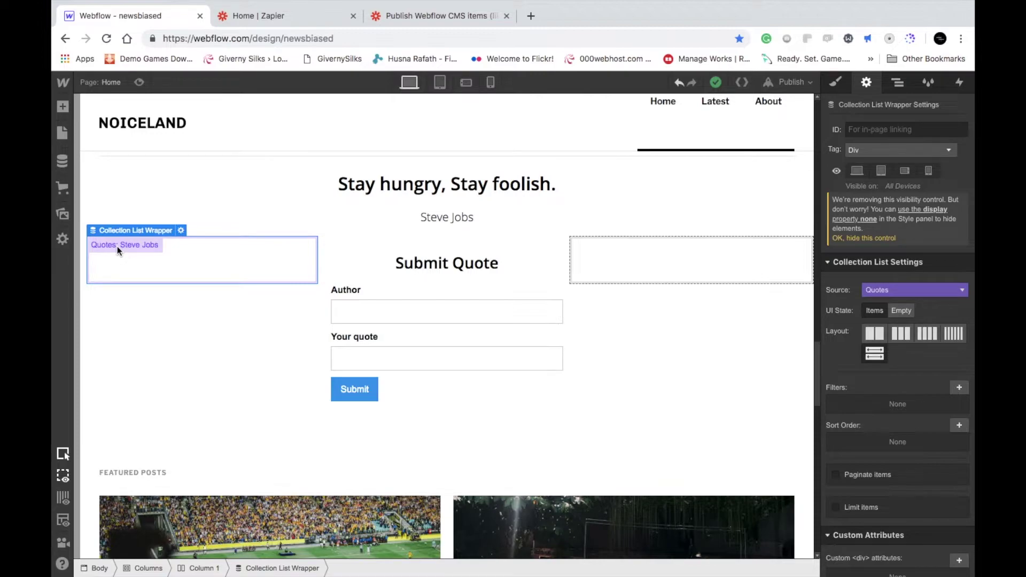
Step: Open the CMS collections and show the items of the Quotes collection
left_click(62, 161)
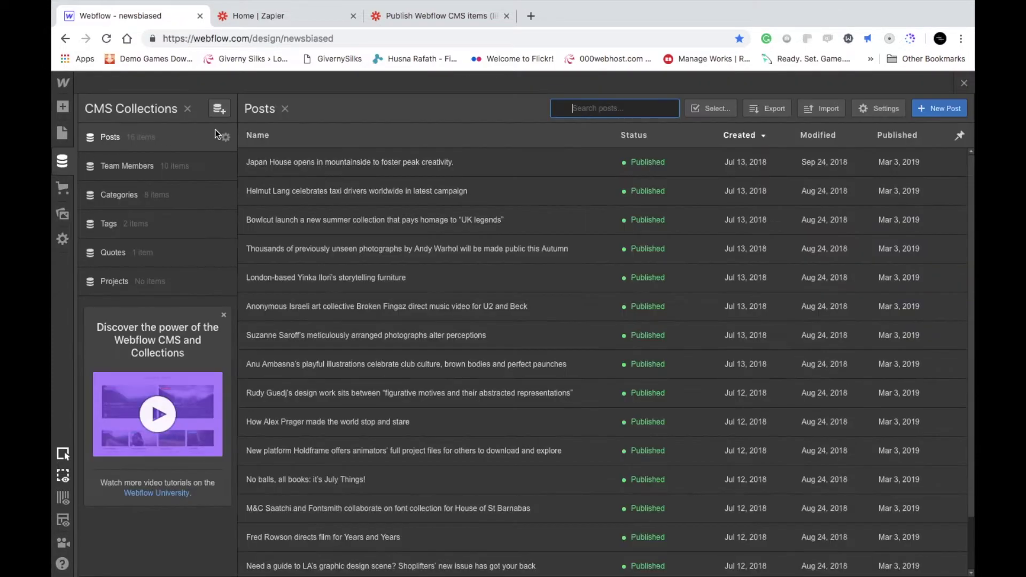
left_click(124, 237)
left_click(125, 249)
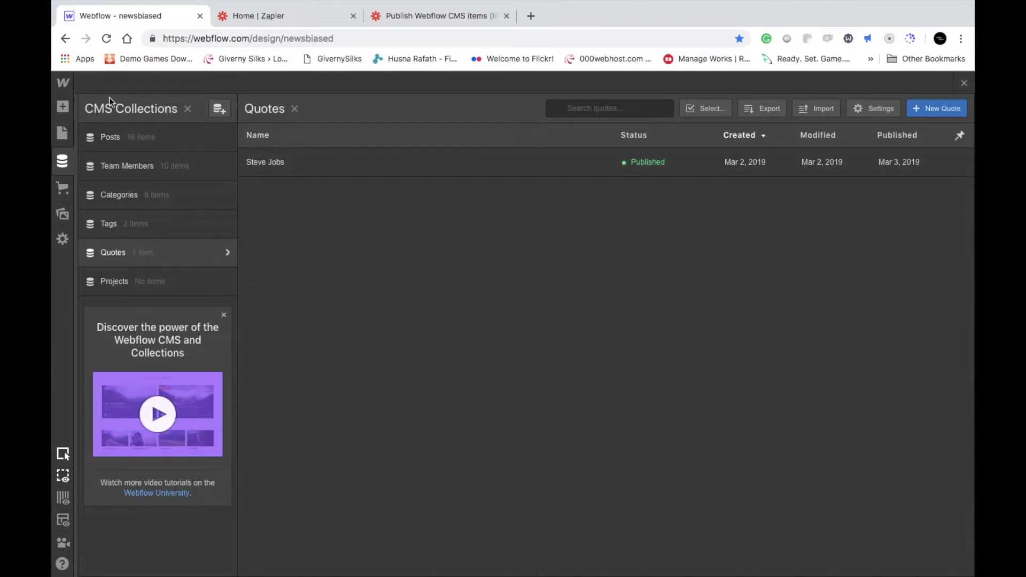
Step: Return to the page and inspect the settings of the existing quote heading and author paragraph above the Submit Quote form
left_click(62, 105)
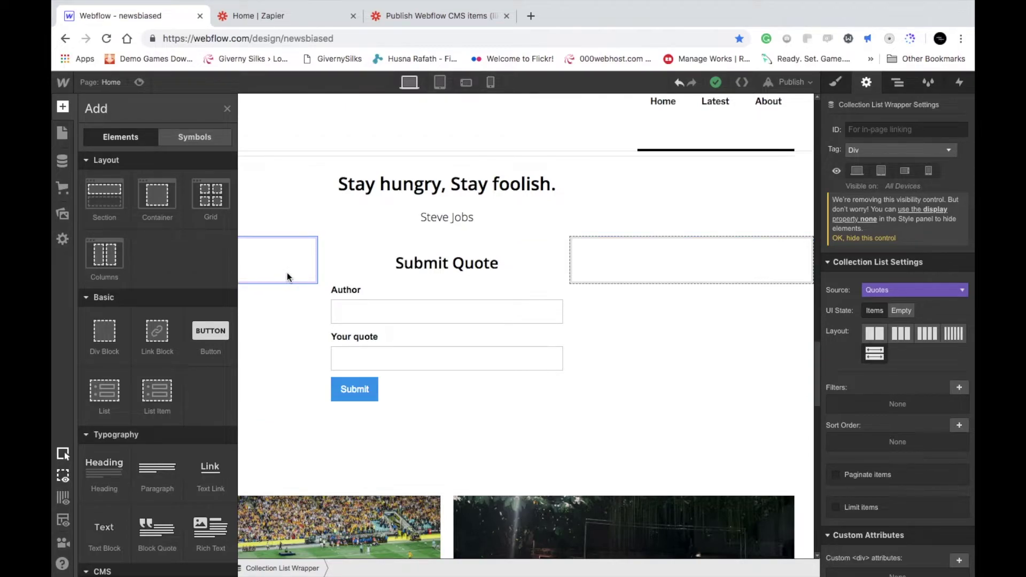
left_click(228, 109)
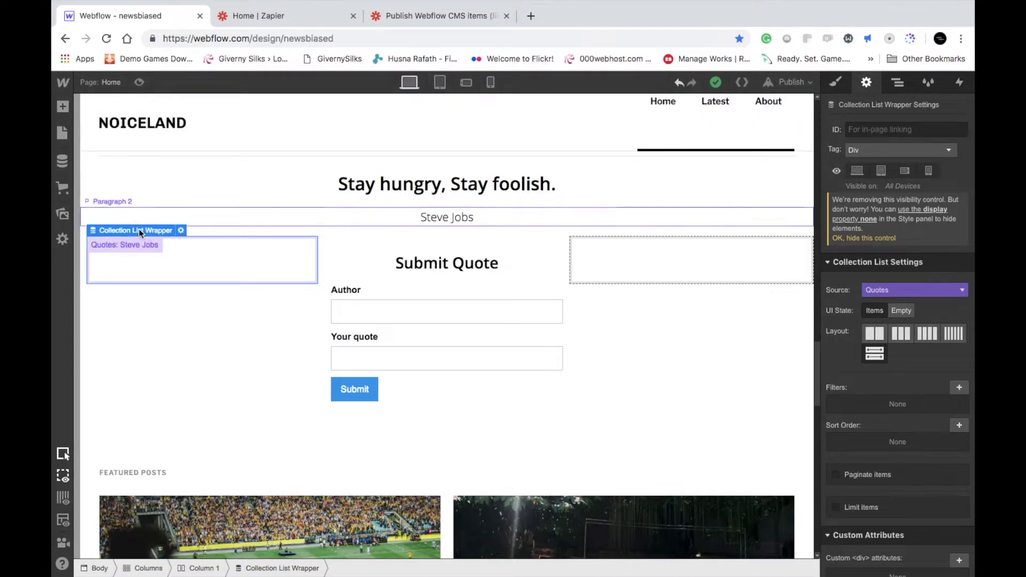
left_click(293, 184)
left_click(336, 211)
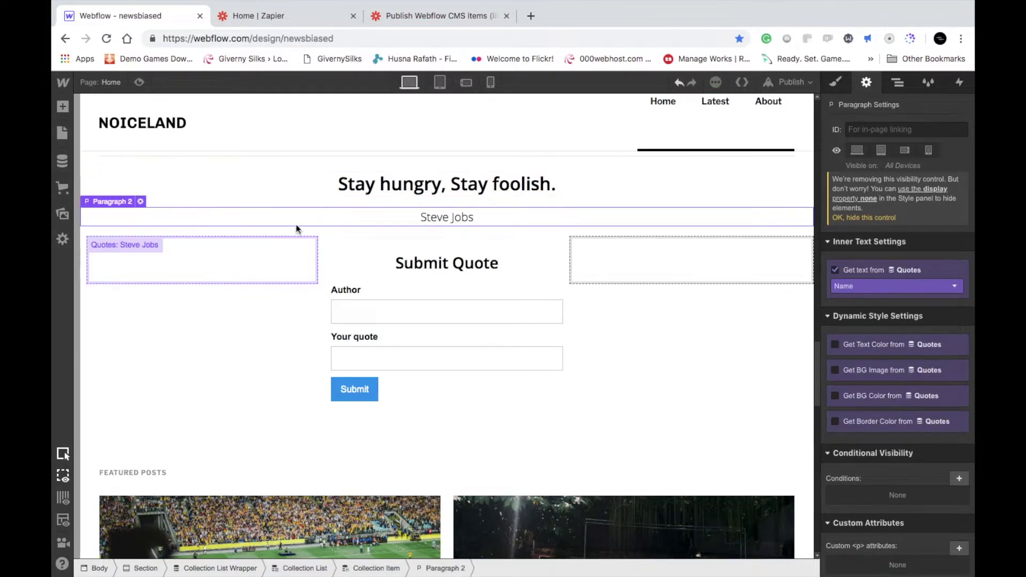
Step: Insert an H1 heading into the empty Quotes collection list beside the Submit Quote form
left_click(62, 107)
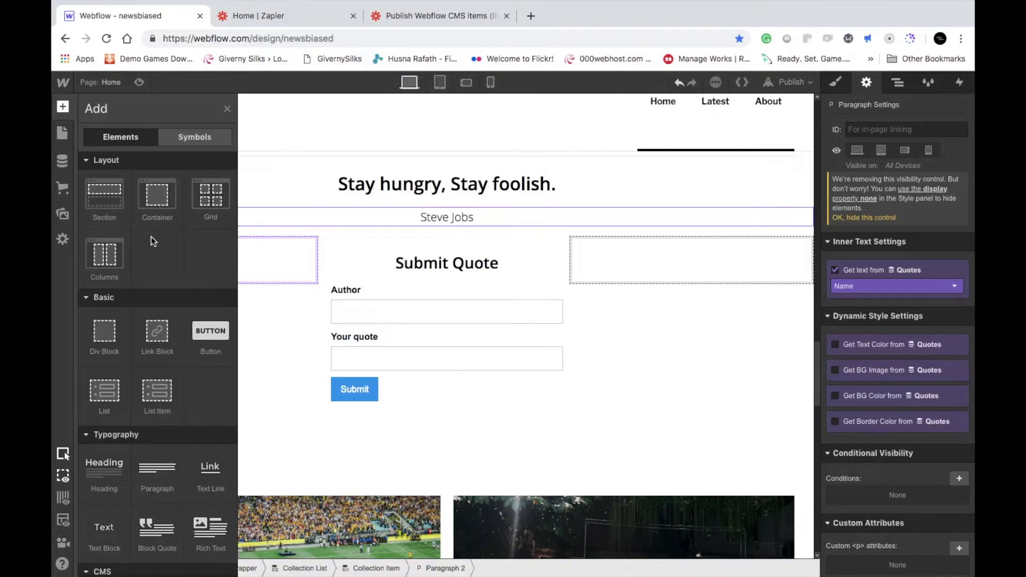
scroll(151, 236, "down", 5)
left_click_drag(115, 302, 245, 266)
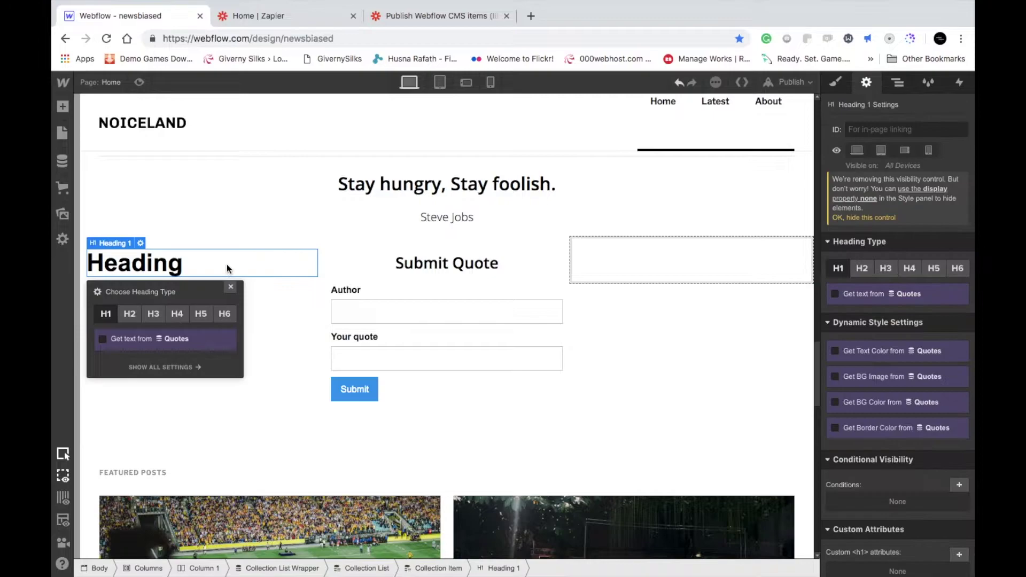
left_click(144, 268)
left_click(158, 271)
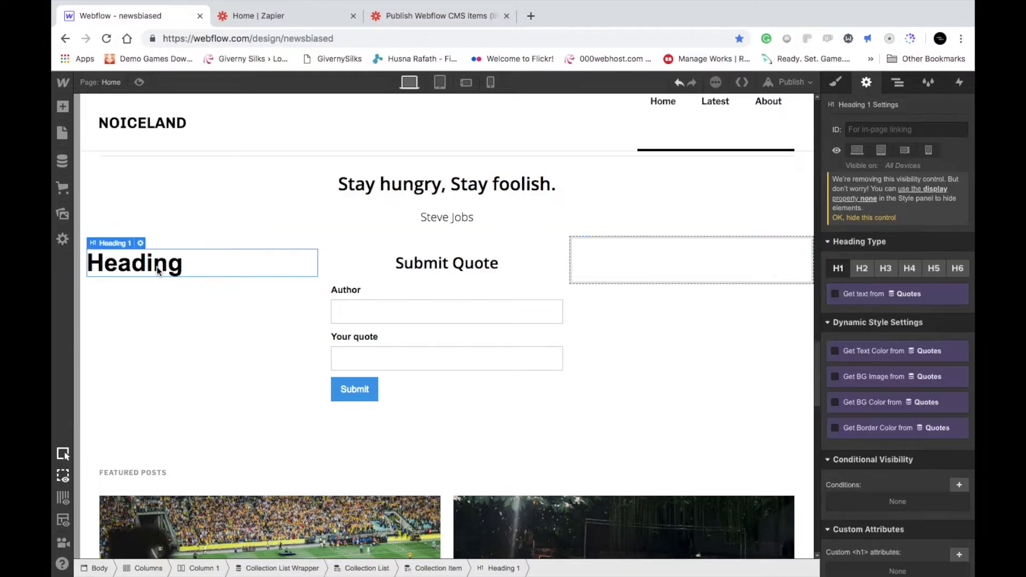
Step: Bind the new heading's text to the Your Quote field of the Quotes collection, after trying the Name field
left_click(141, 244)
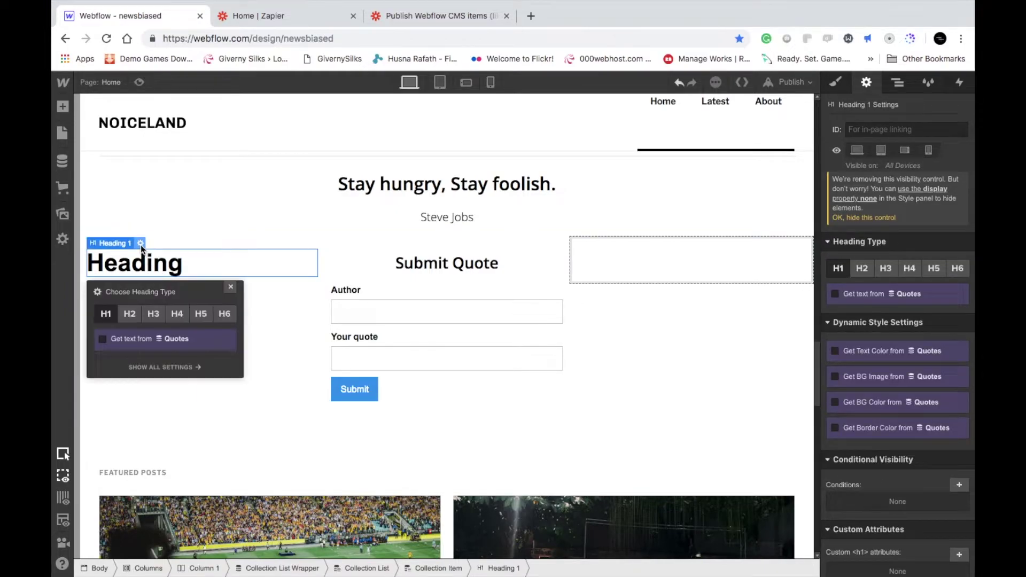
left_click(124, 338)
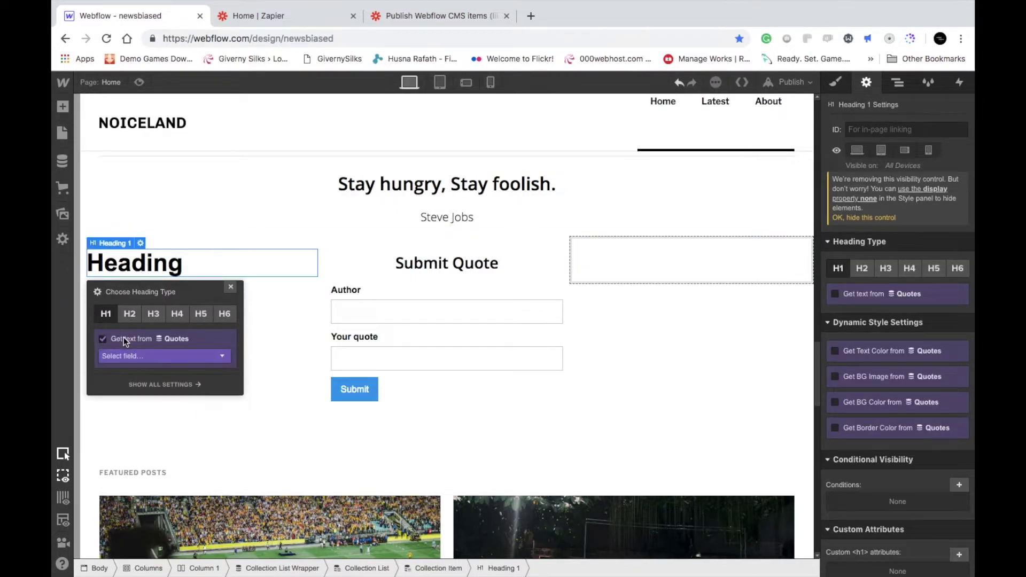
left_click(122, 355)
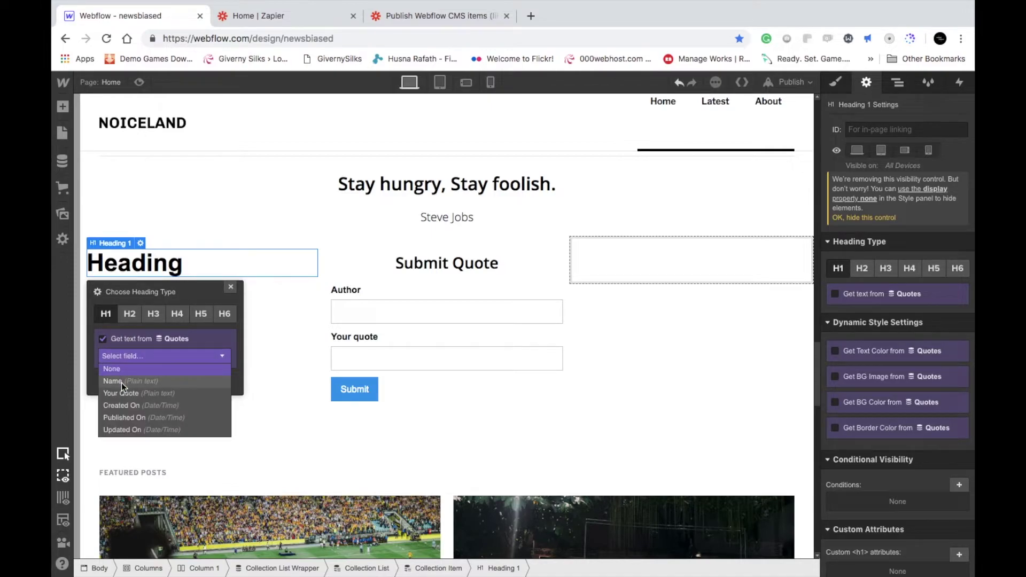
left_click(121, 382)
left_click(126, 356)
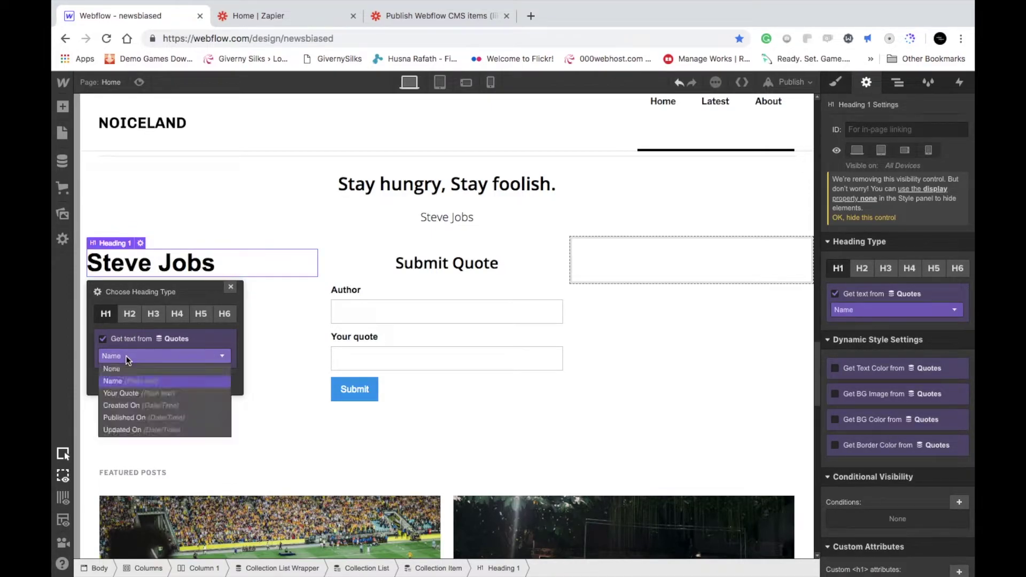
left_click(130, 393)
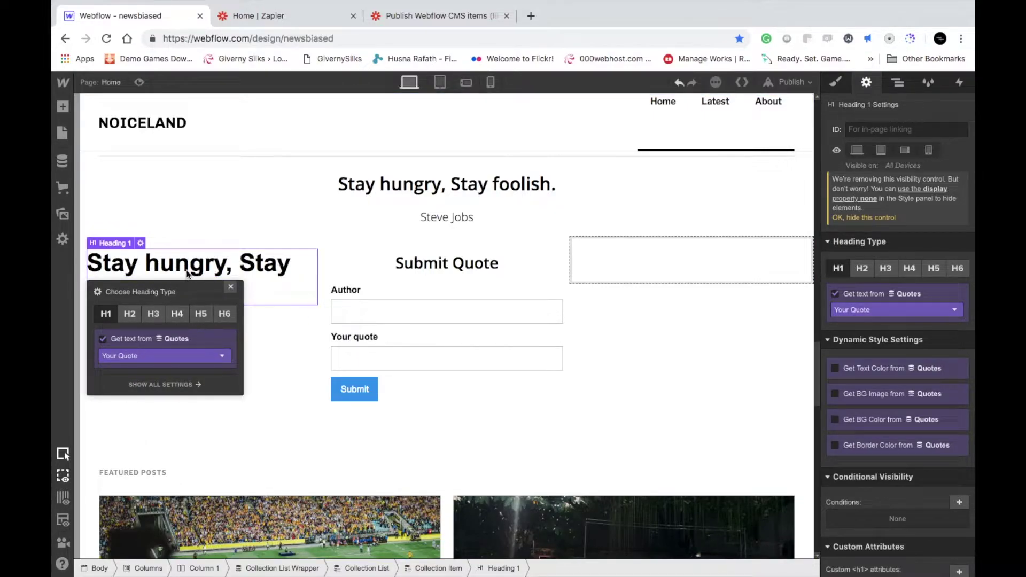
Step: Add a paragraph below the new heading and get its text from the Name field of the Quotes collection
left_click(62, 108)
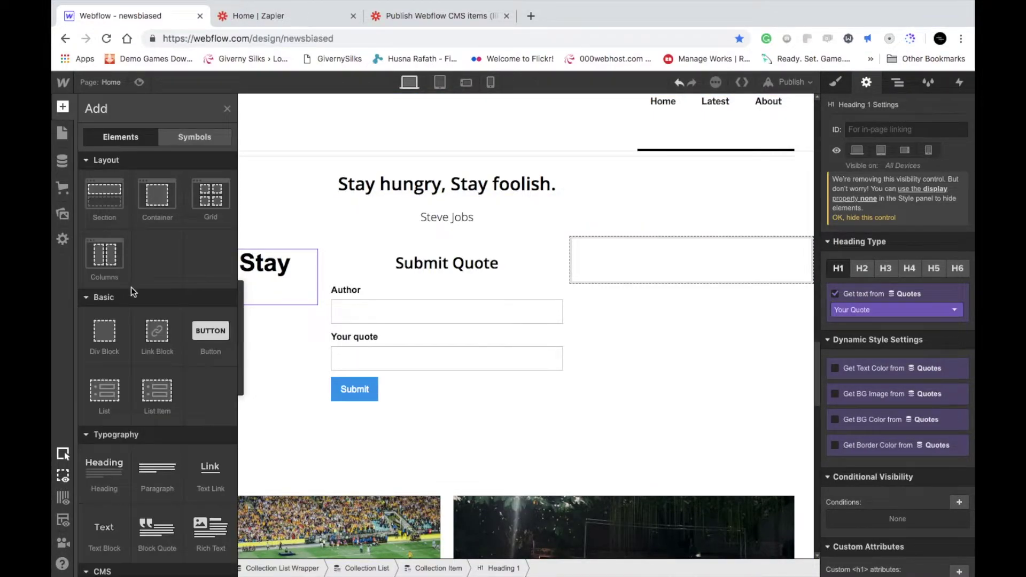
scroll(134, 374, "down", 3)
left_click_drag(159, 403, 242, 300)
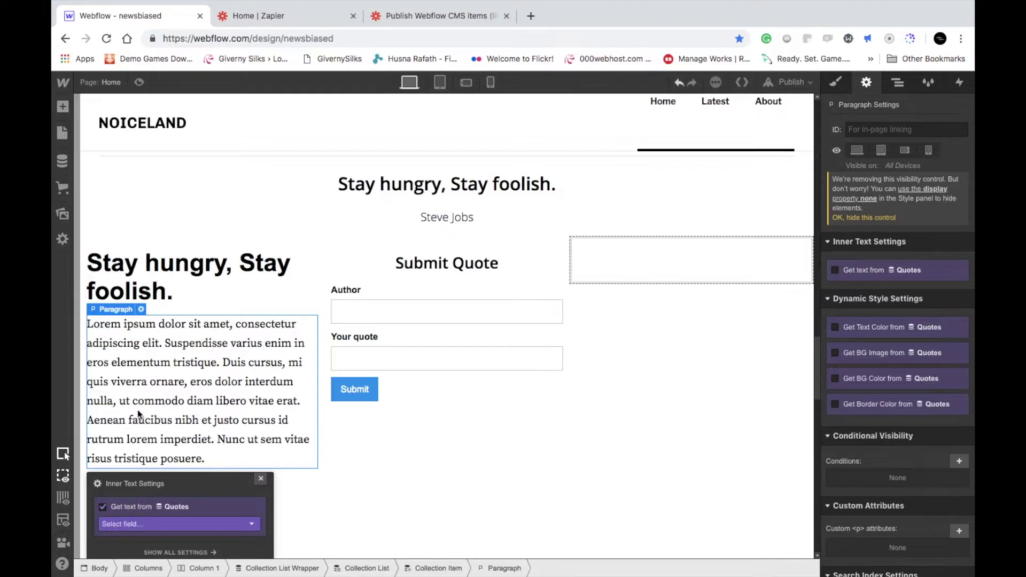
left_click(147, 521)
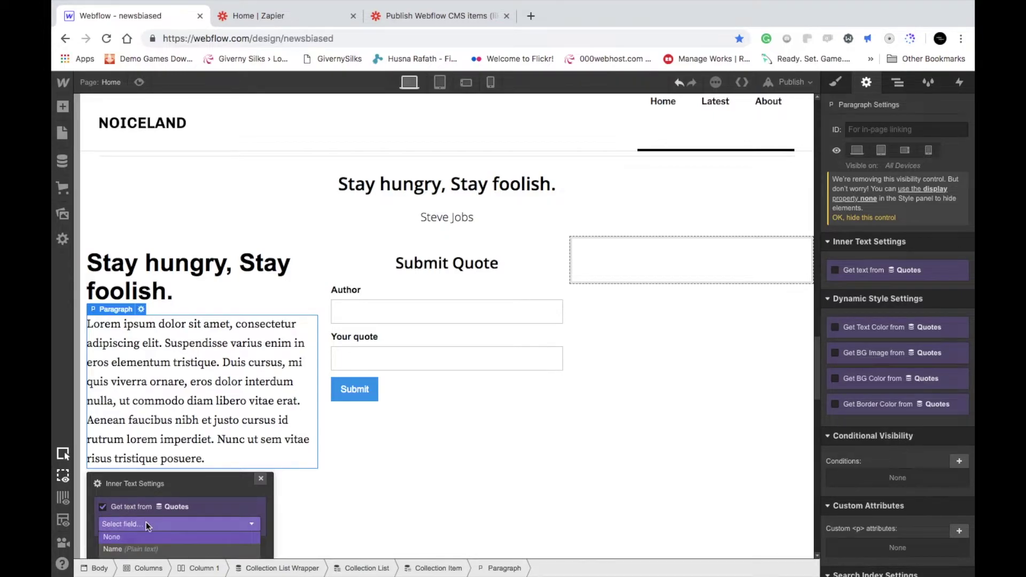
left_click(130, 552)
left_click(172, 347)
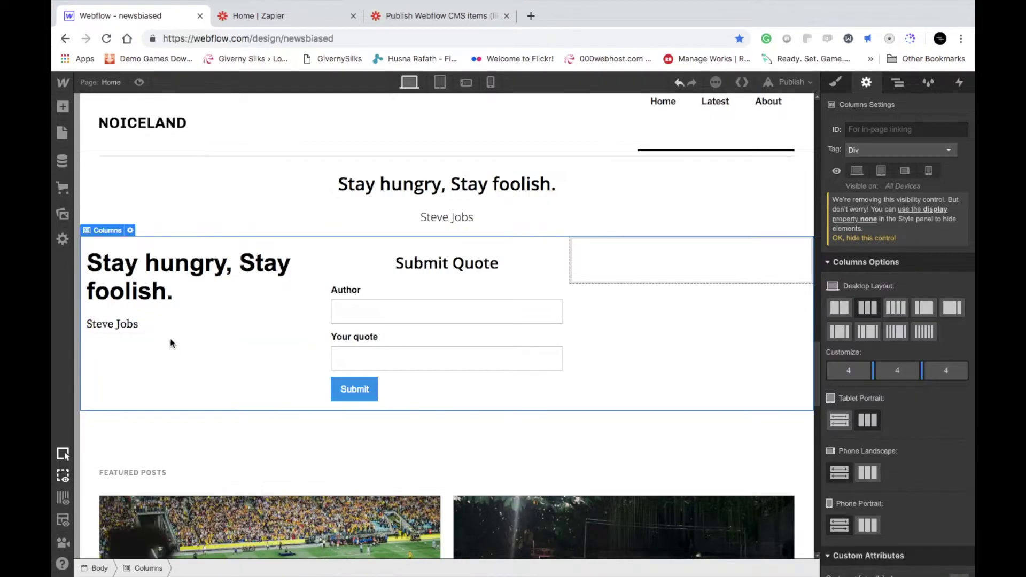
Step: Create a new item in the Quotes collection with the name "Spiderman" and the quote "Wassup danger"
left_click(63, 162)
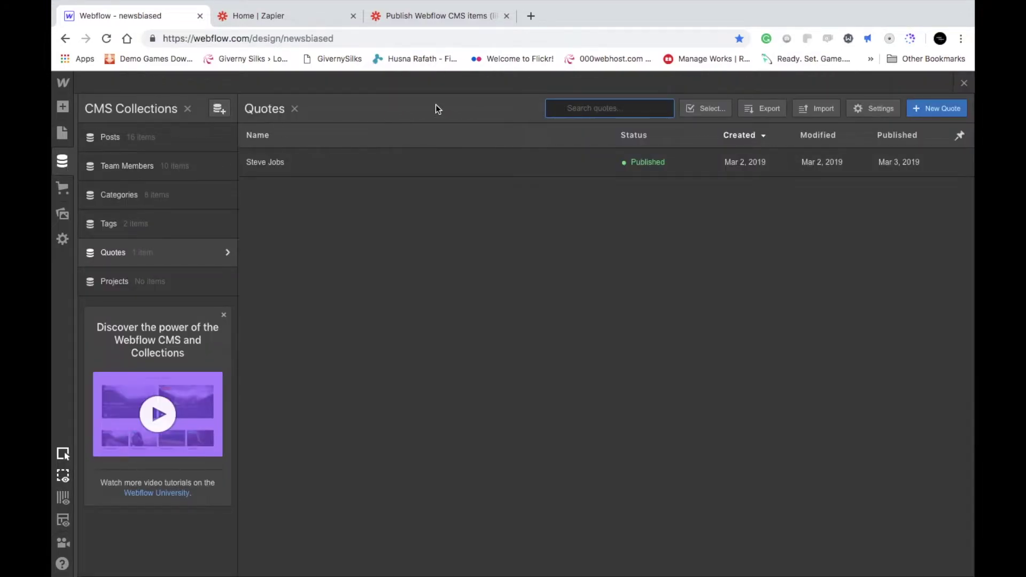
left_click(944, 109)
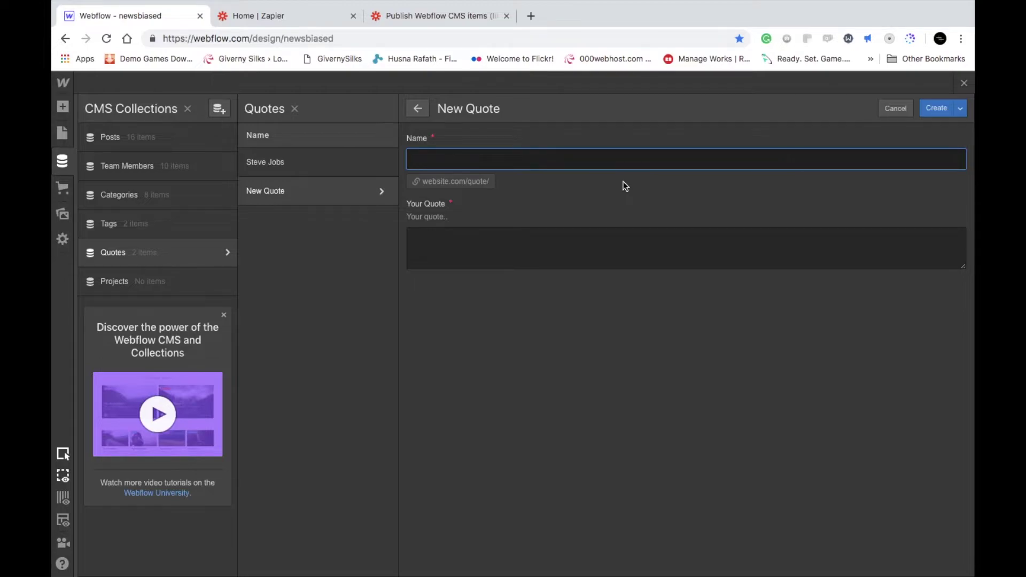
type("Sp")
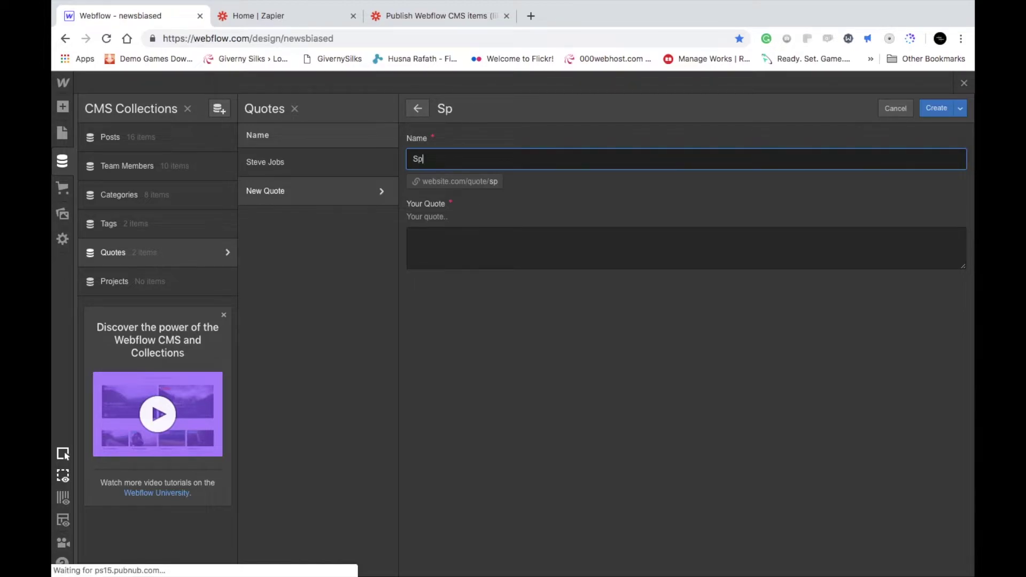
type("iderman")
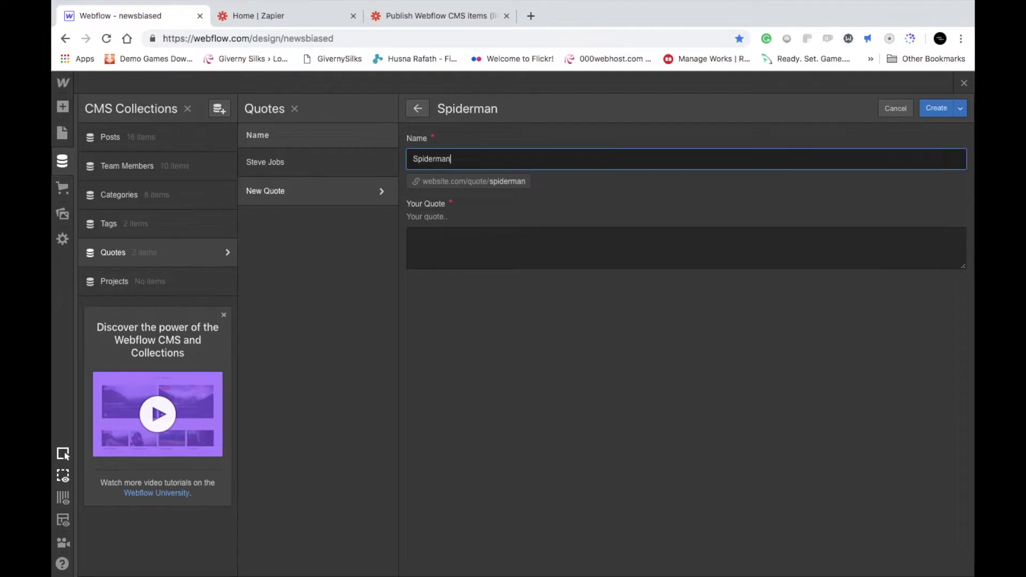
key("Tab")
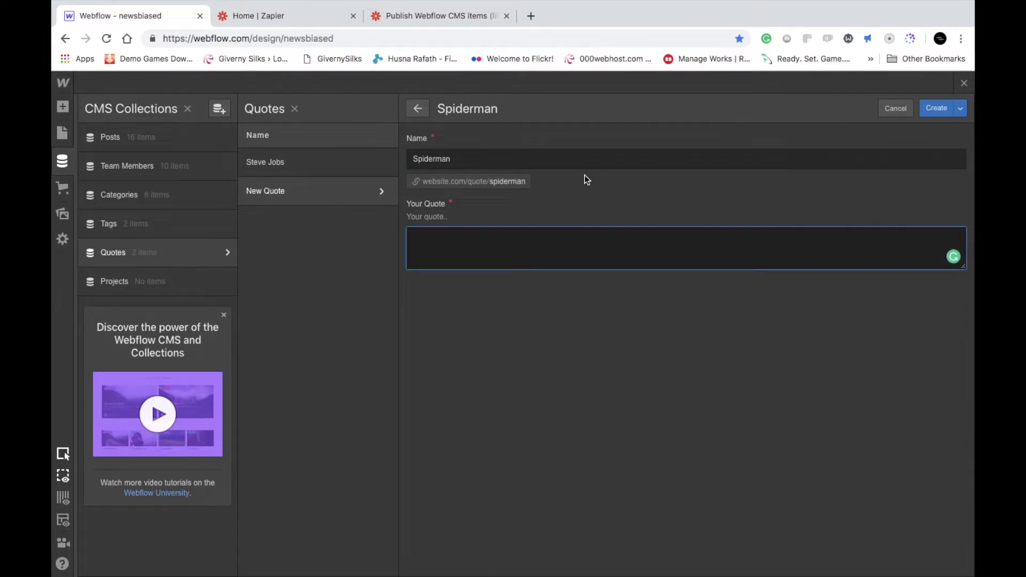
type("Wassup danger")
left_click(941, 103)
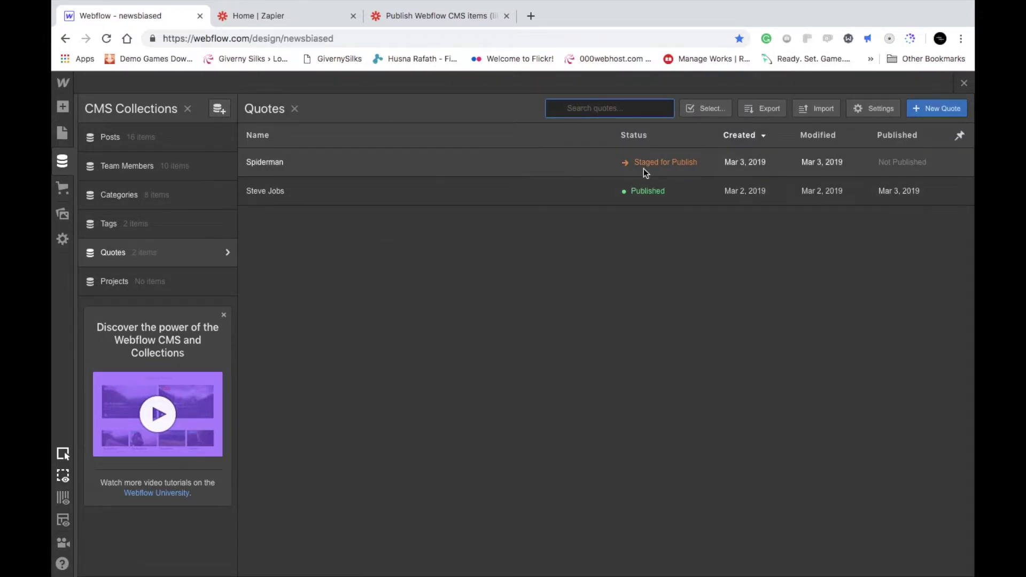
Step: Return to the page and examine how the new Spiderman quote appears in the collection list beside the form
left_click(62, 106)
scroll(296, 372, "down", 2)
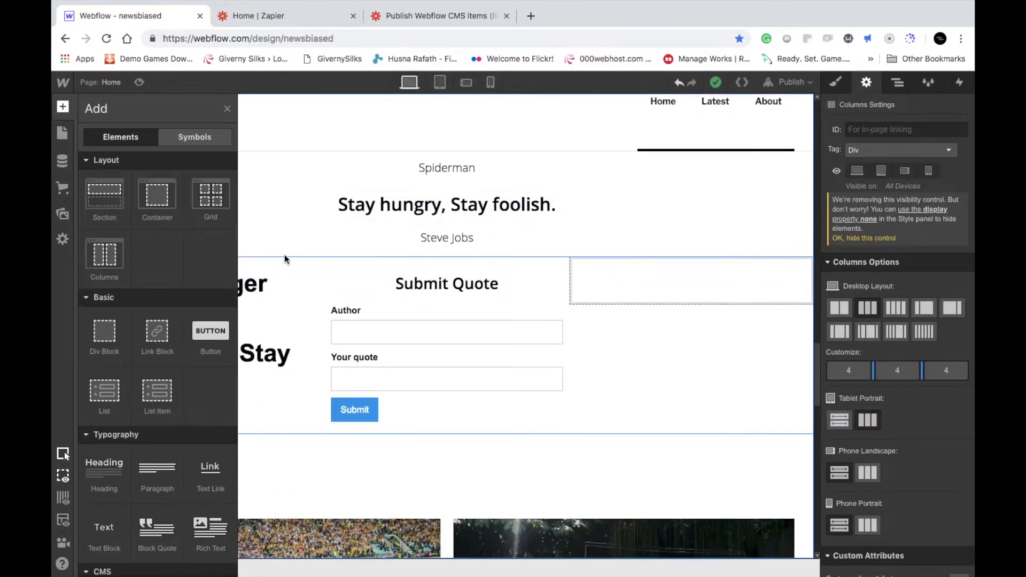
left_click(297, 372)
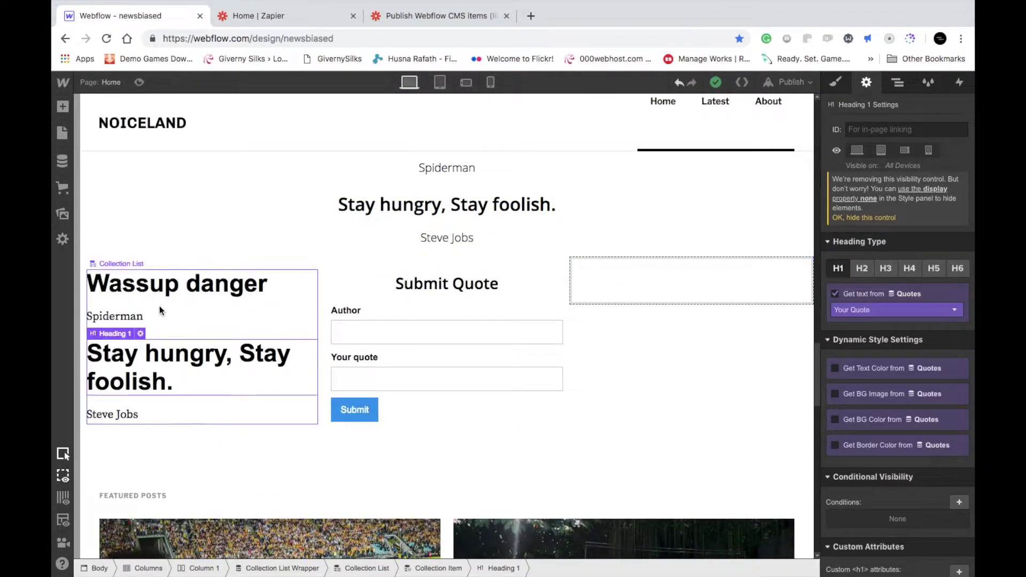
left_click(188, 315)
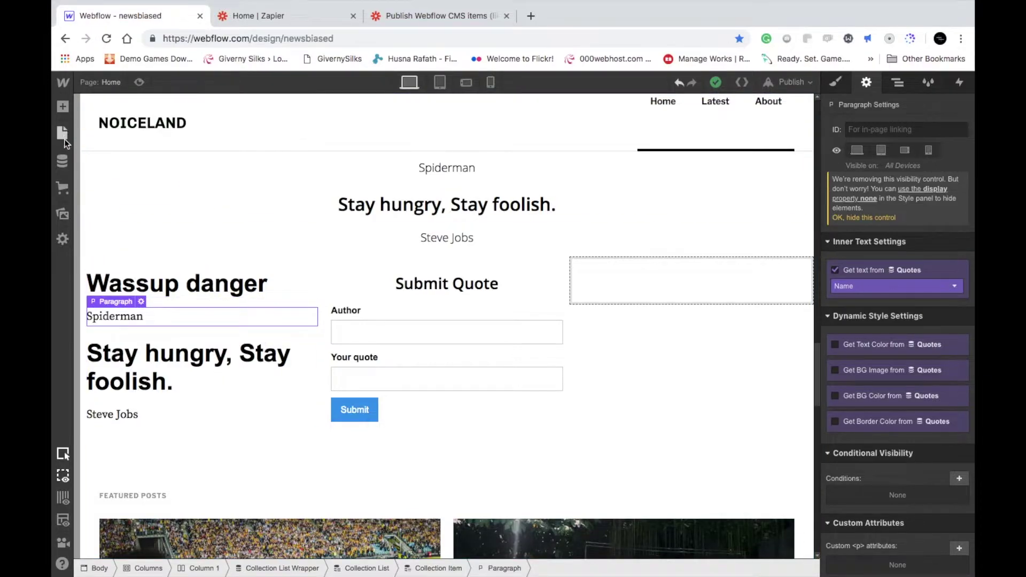
Step: Open the Spiderman item in the Quotes collection to review its fields and status, and close it without changes
left_click(62, 161)
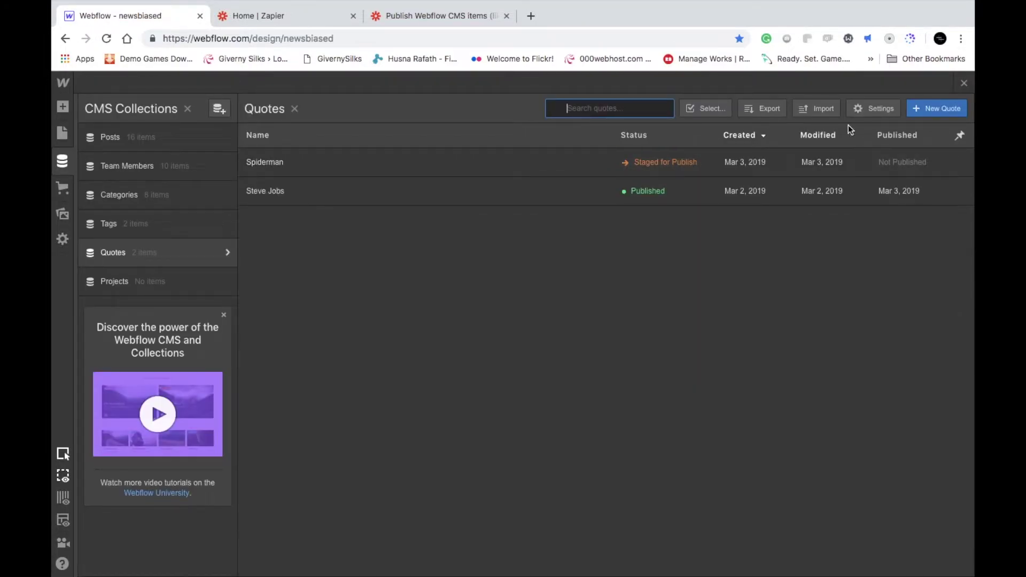
left_click(863, 164)
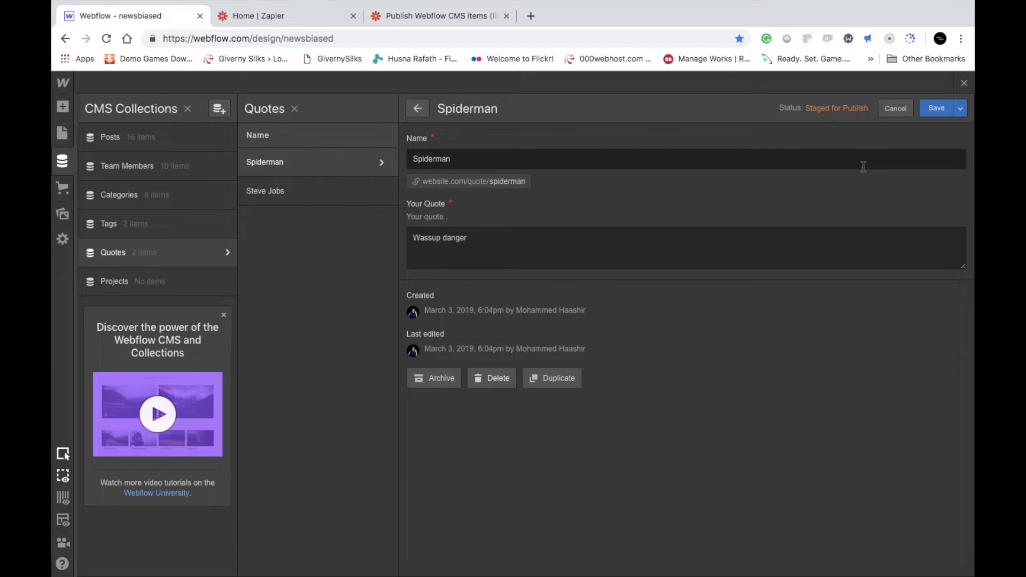
left_click(885, 110)
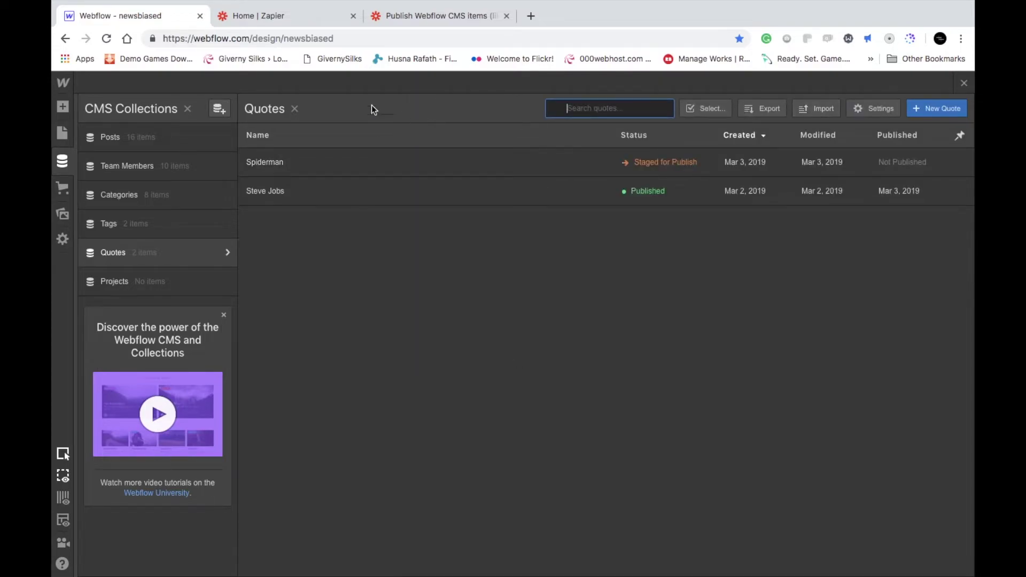
Step: Switch to Zapier, point out its web address and look over the home page
left_click(307, 21)
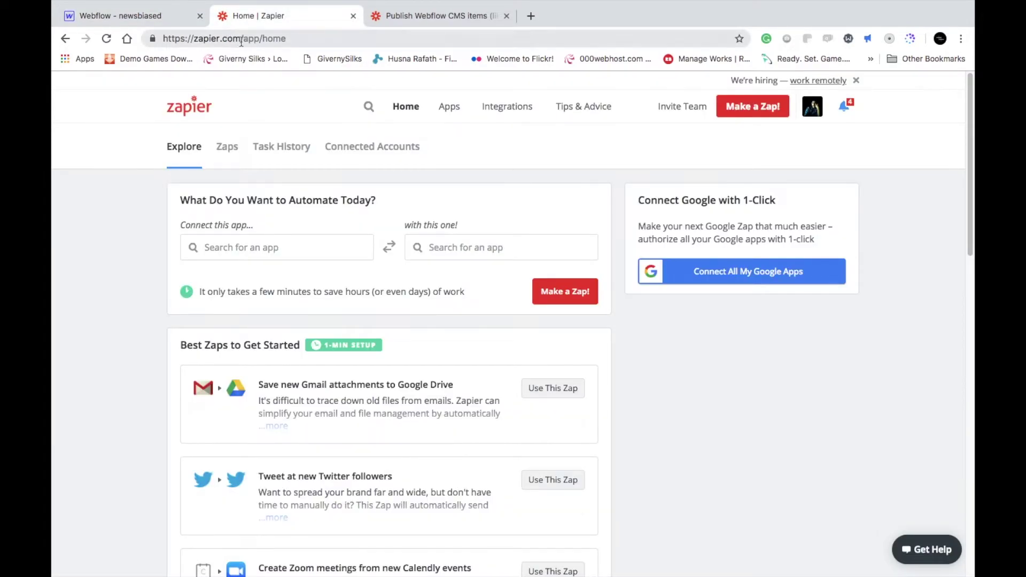
left_click_drag(242, 41, 171, 50)
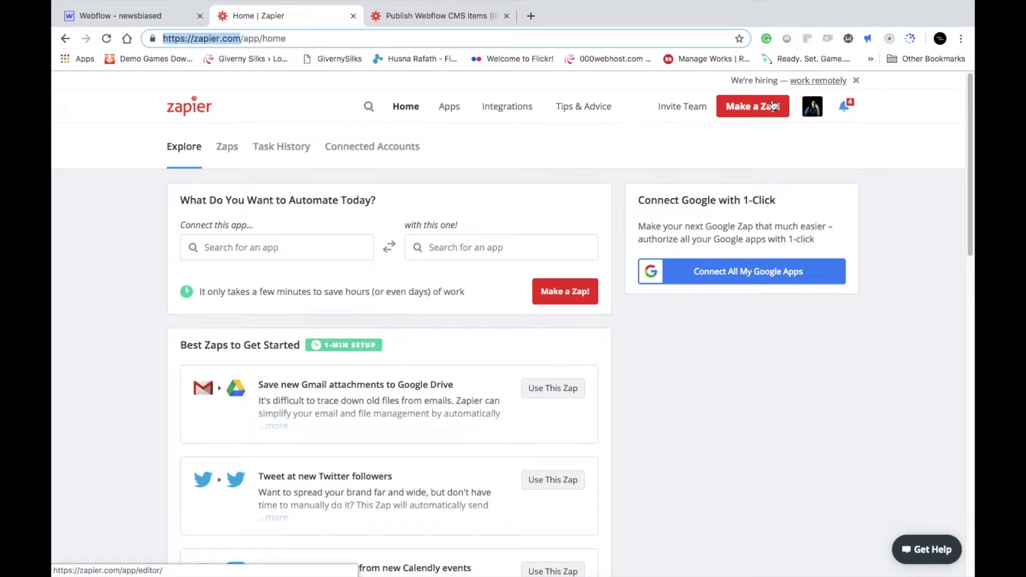
scroll(575, 220, "down", 10)
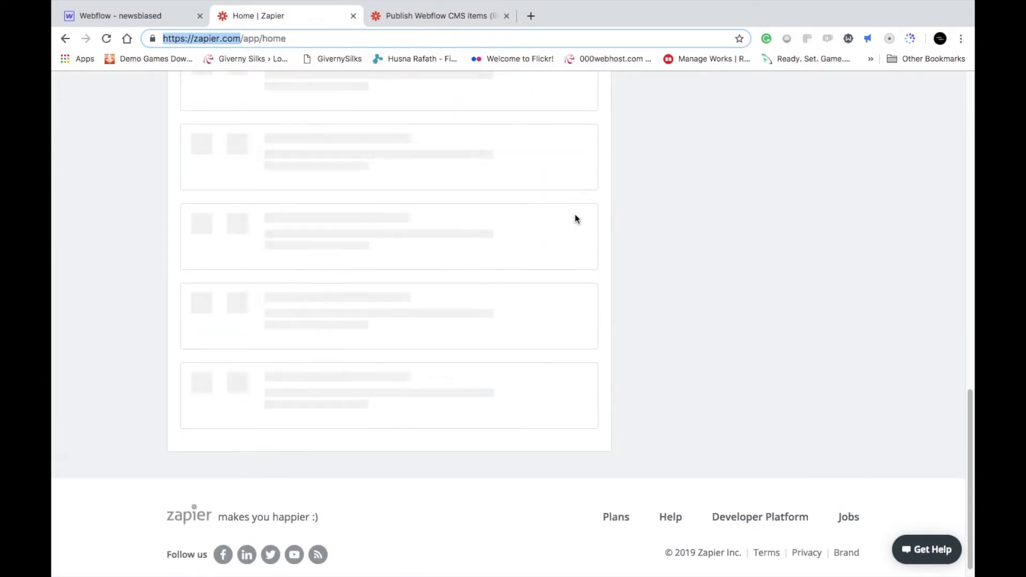
scroll(575, 218, "down", 15)
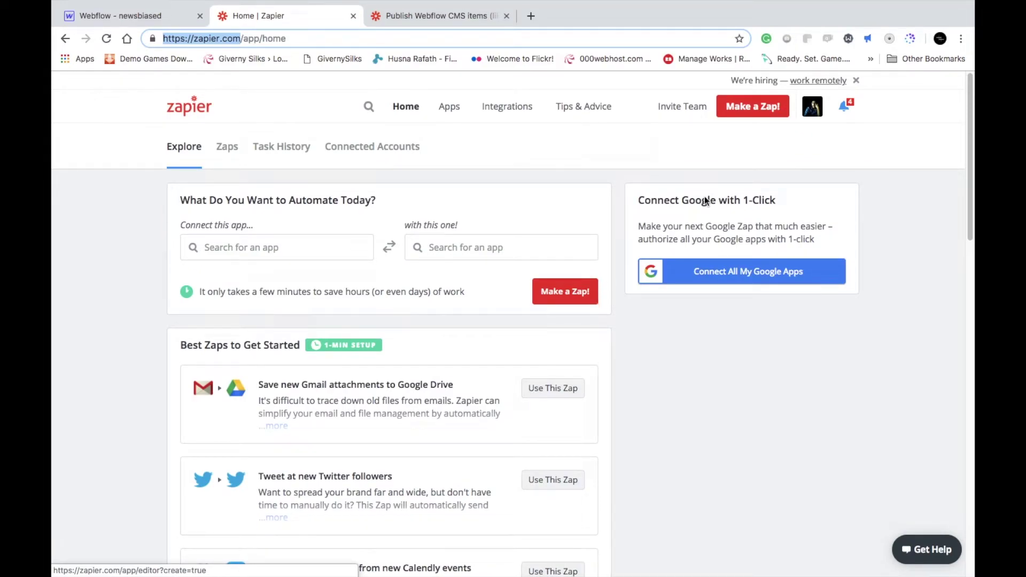
Step: Start a new Zap and choose Webflow as its trigger app
left_click(769, 114)
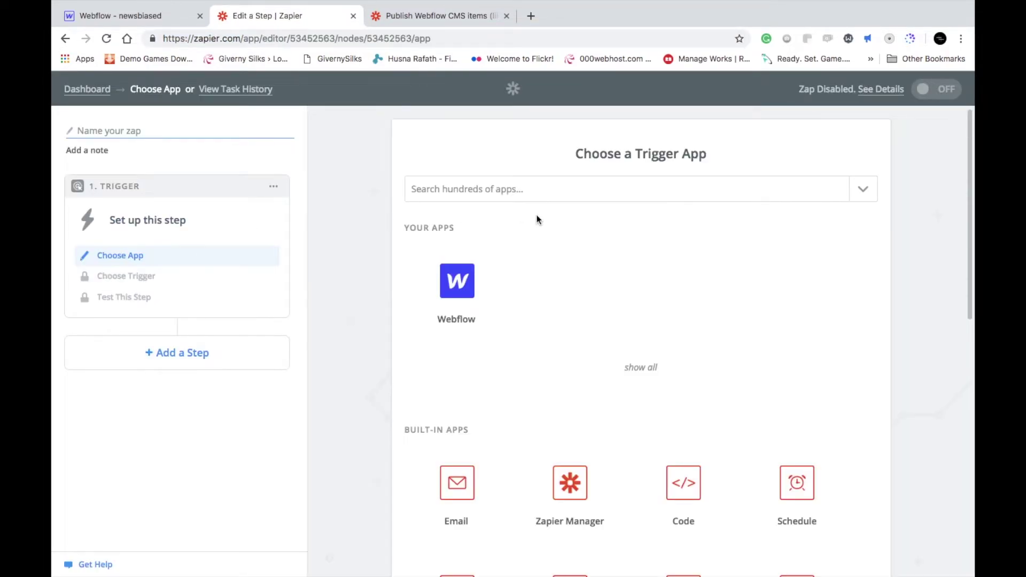
left_click(529, 190)
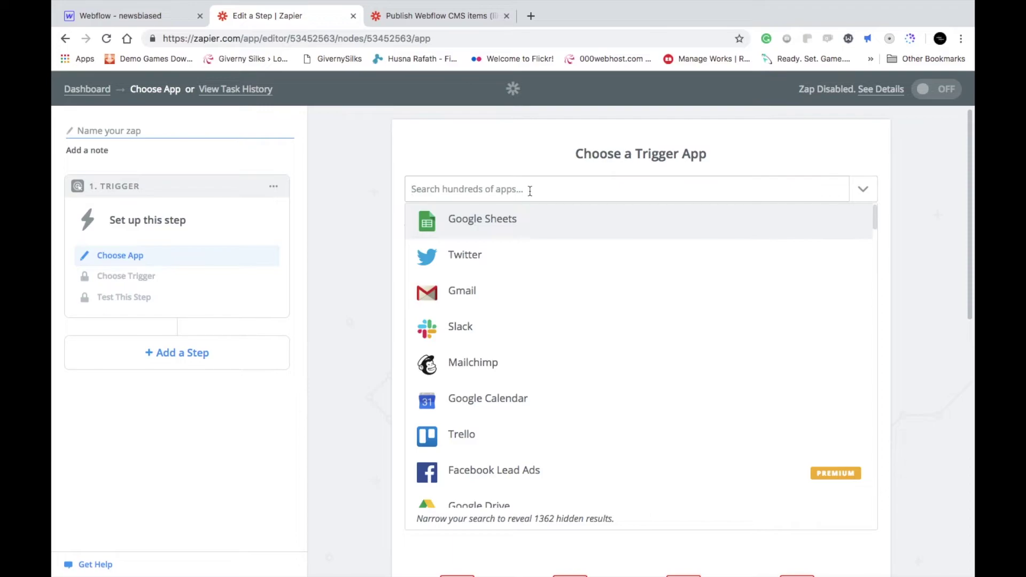
type("web")
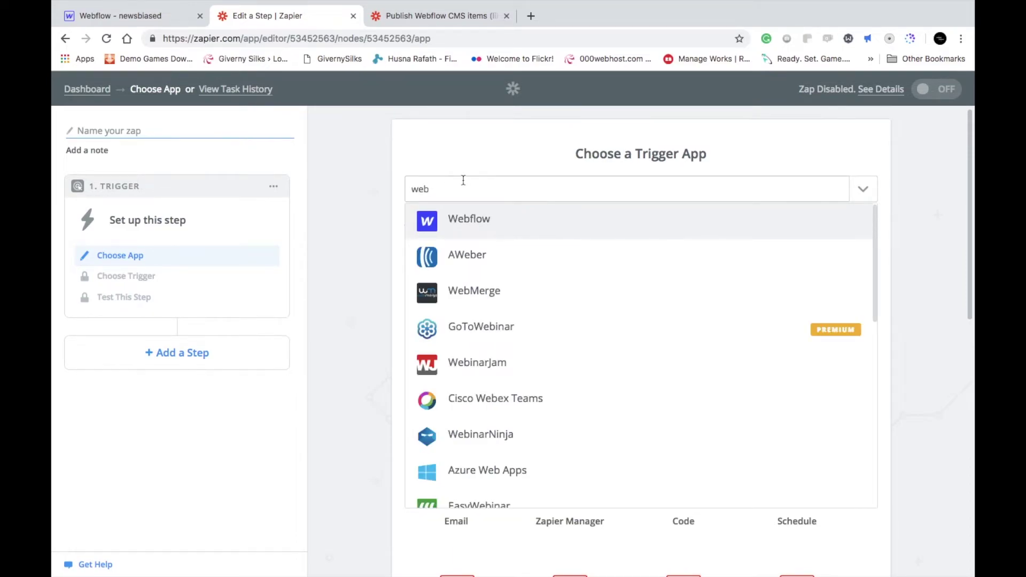
left_click(461, 229)
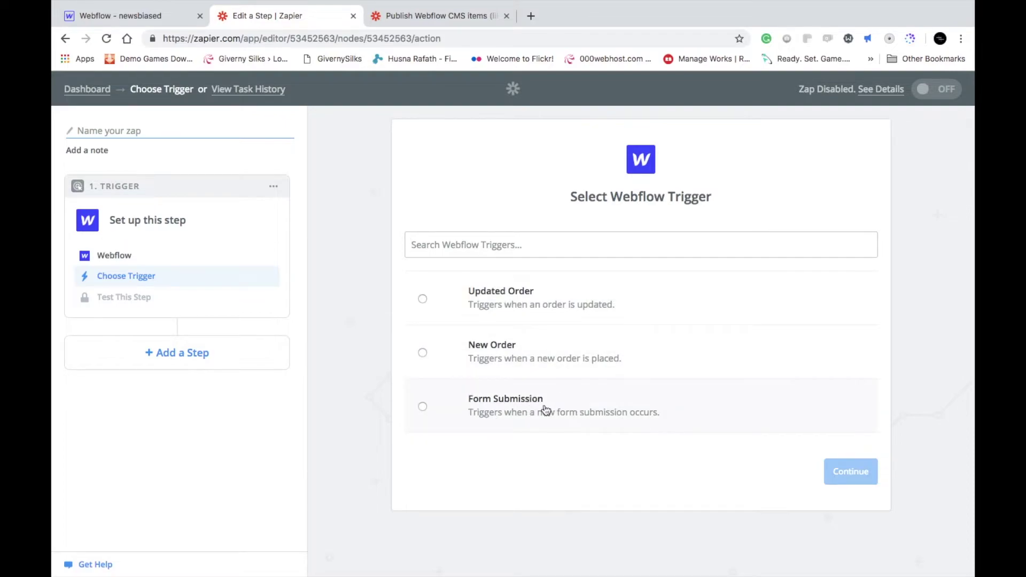
Step: Set the Webflow trigger event to Form Submission and continue to the account selection
left_click(525, 406)
left_click(850, 469)
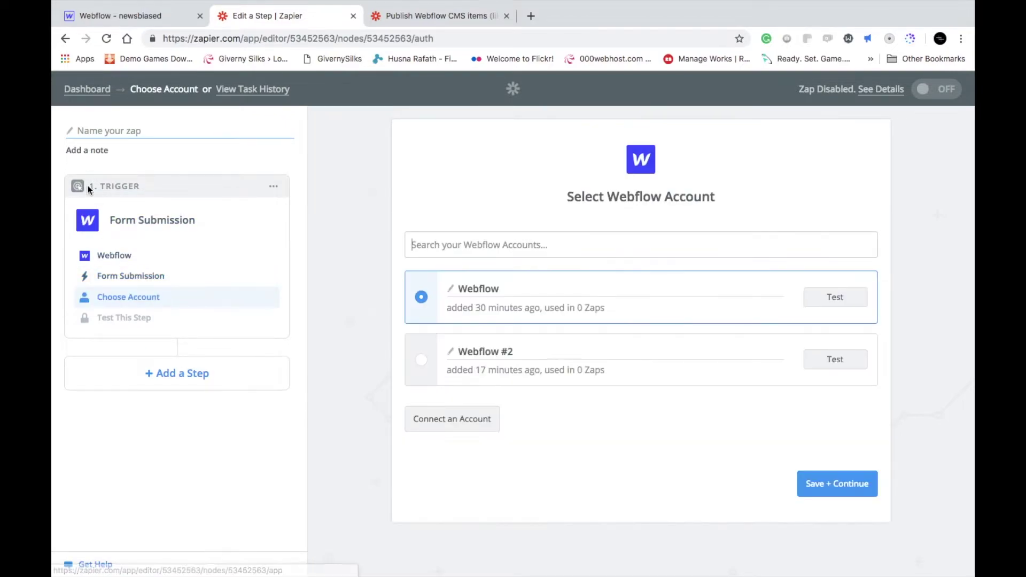
double_click(132, 187)
left_click(355, 237)
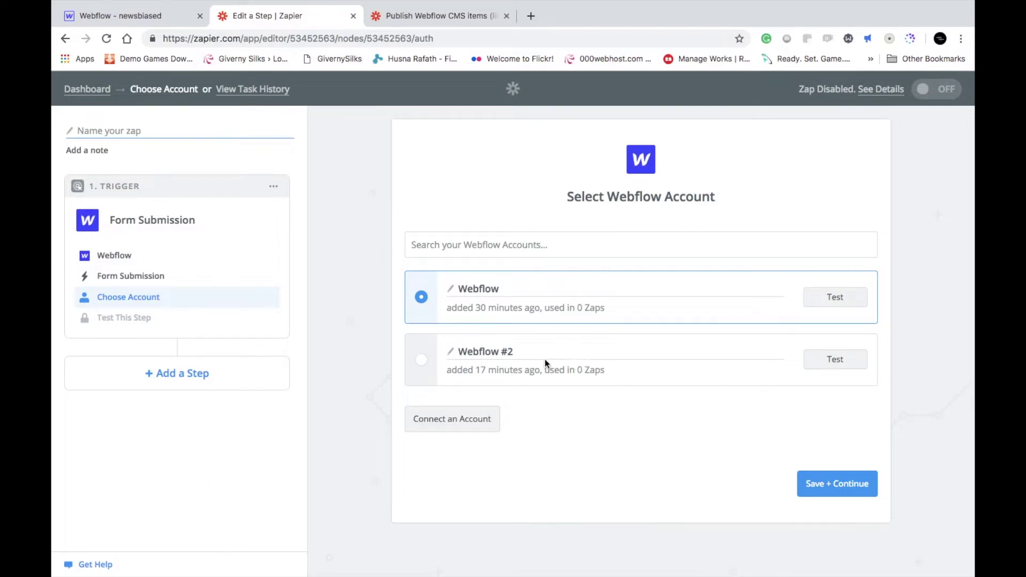
Step: Use the Webflow #2 account for the trigger and select newsbiased as its site
left_click(422, 363)
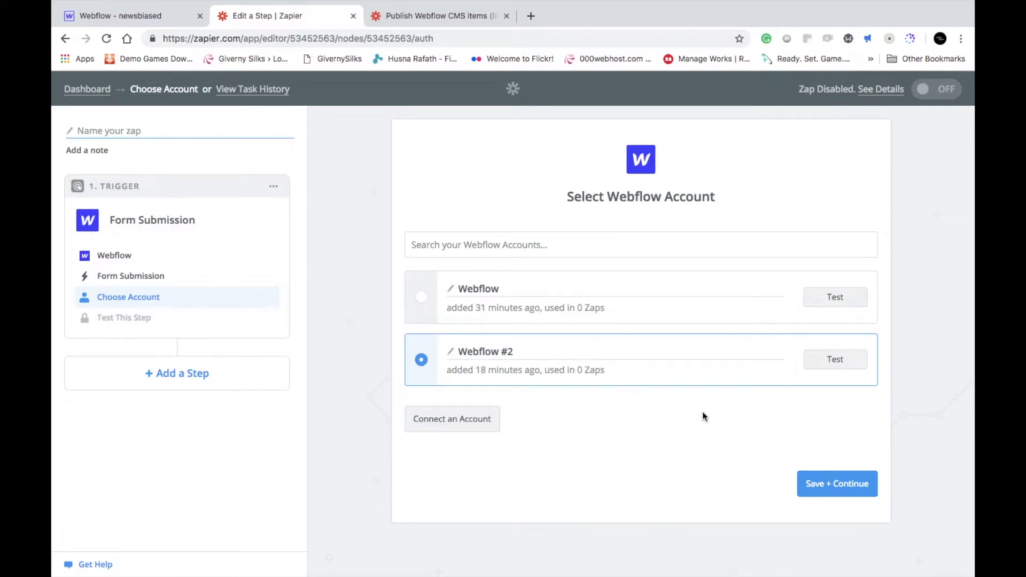
left_click(849, 484)
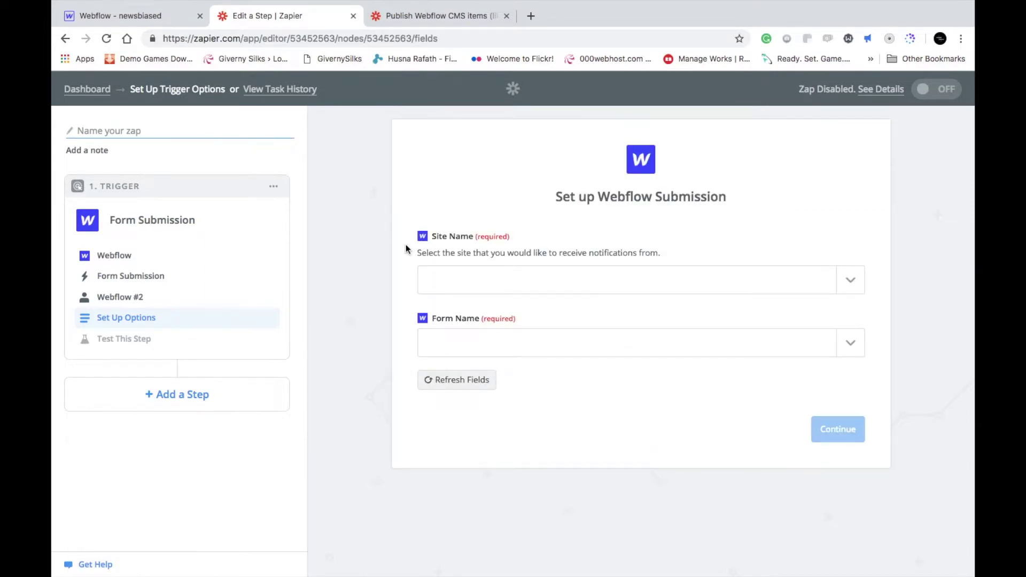
left_click(499, 276)
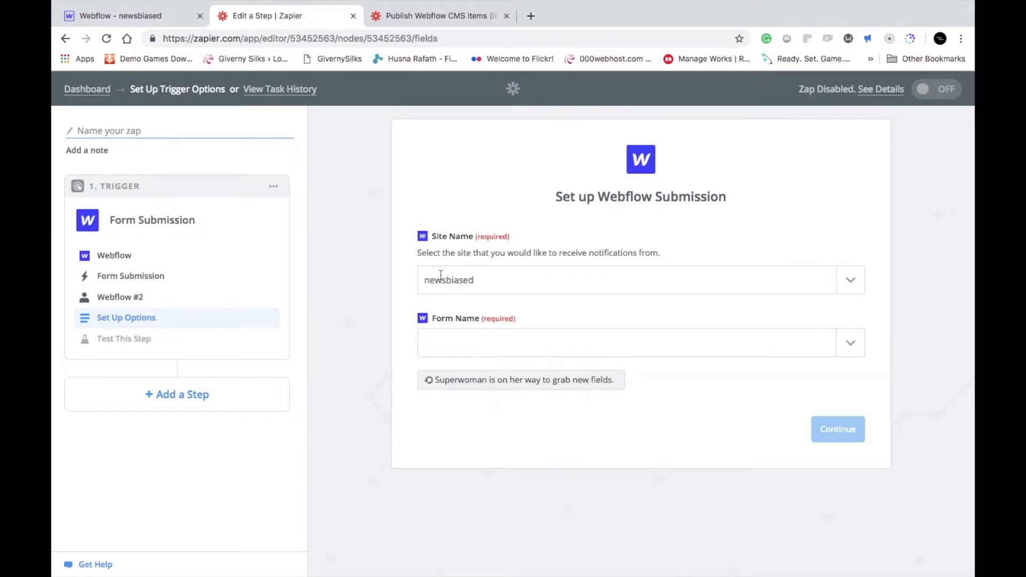
Step: Switch to the Webflow Designer and publish the site with the Submit Quote form to newsbiased.webflow.io
left_click(142, 23)
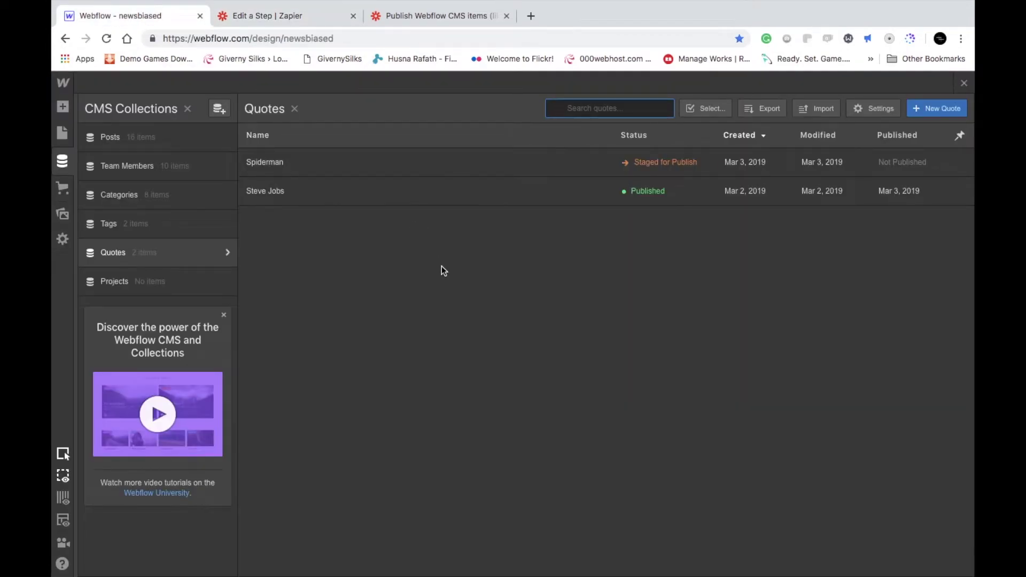
left_click(64, 108)
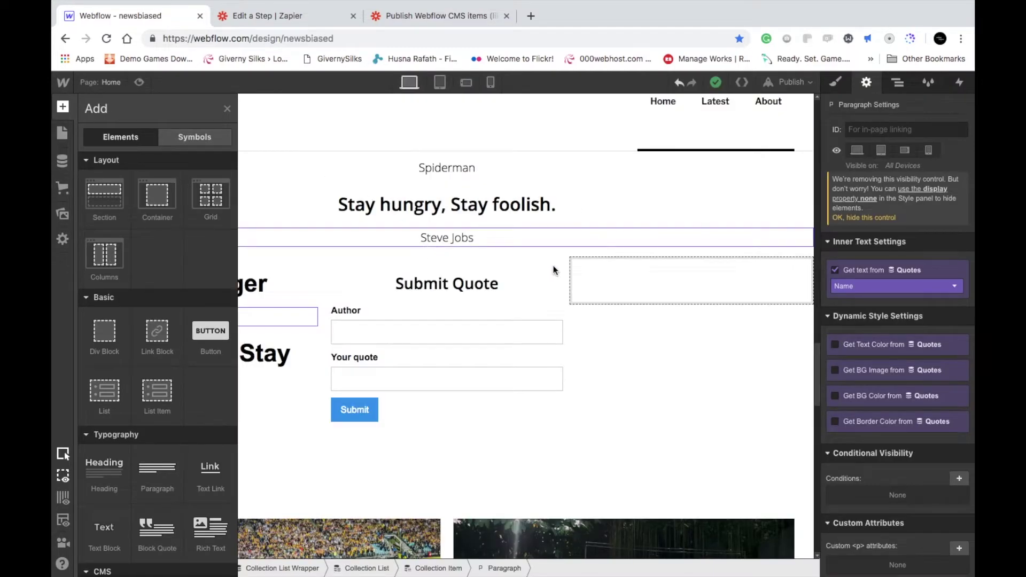
scroll(554, 270, "up", 6)
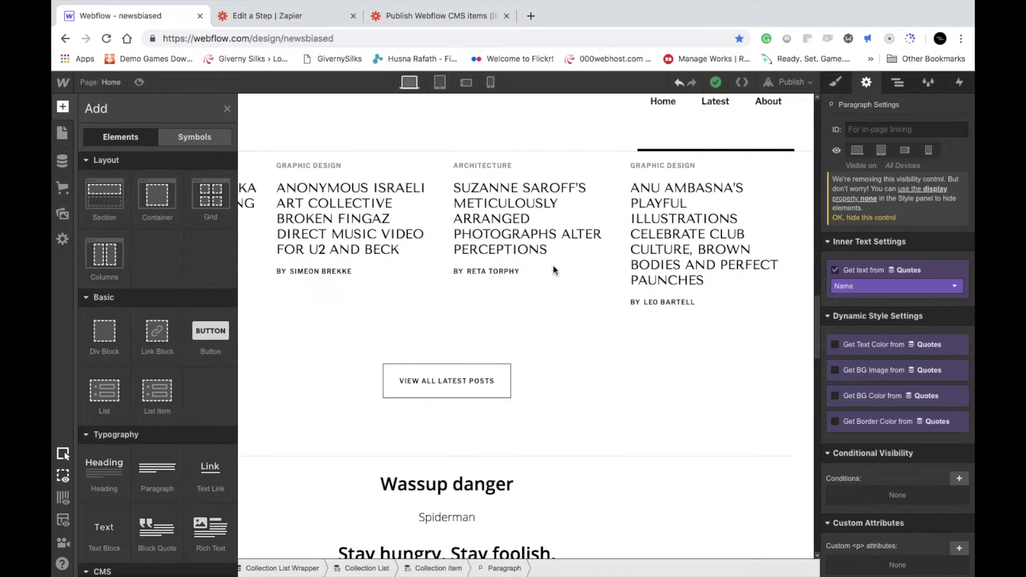
scroll(553, 265, "down", 4)
left_click(794, 88)
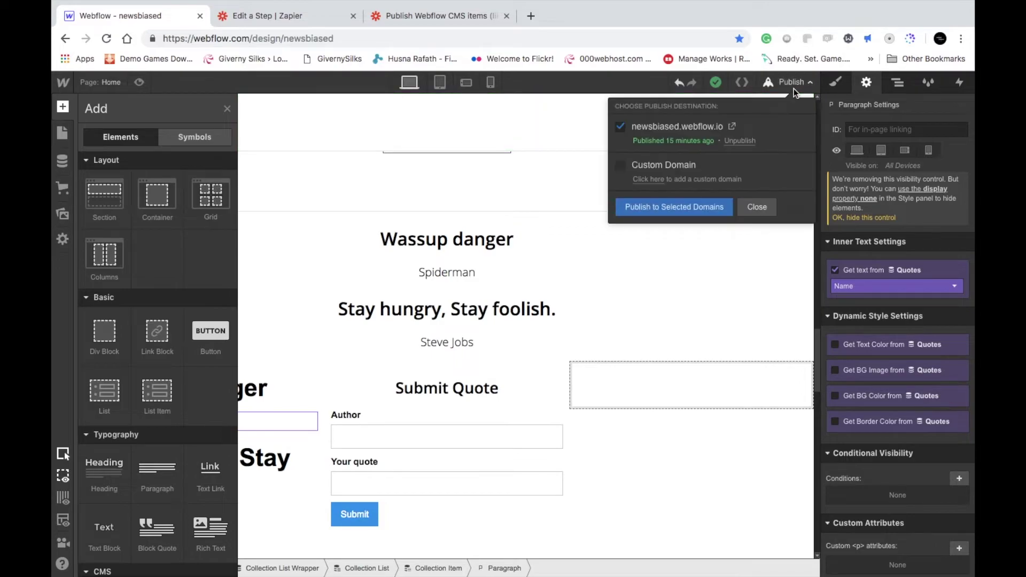
left_click(678, 210)
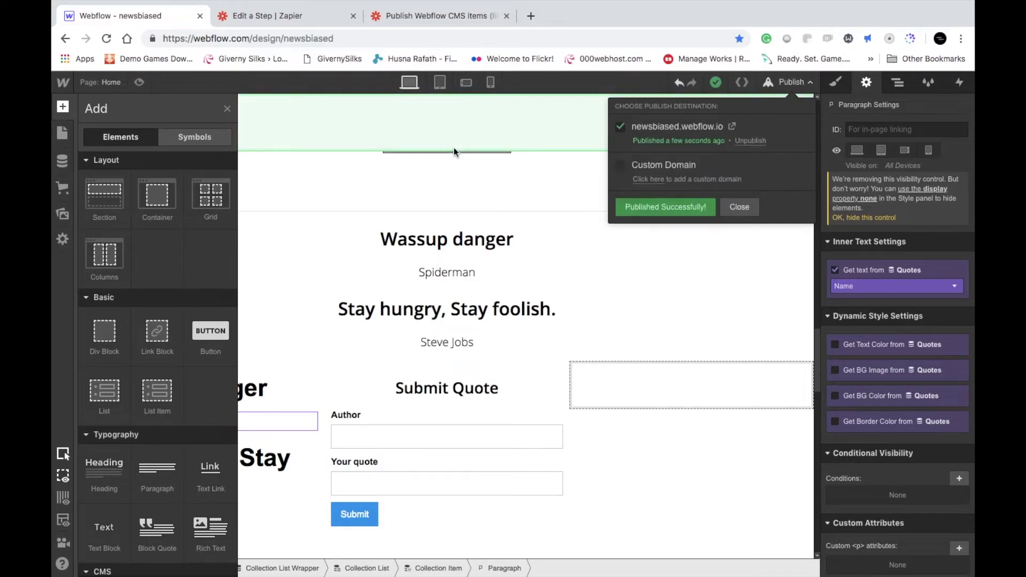
Step: Open the published newsbiased.webflow.io site from the Webflow Designer
left_click(282, 17)
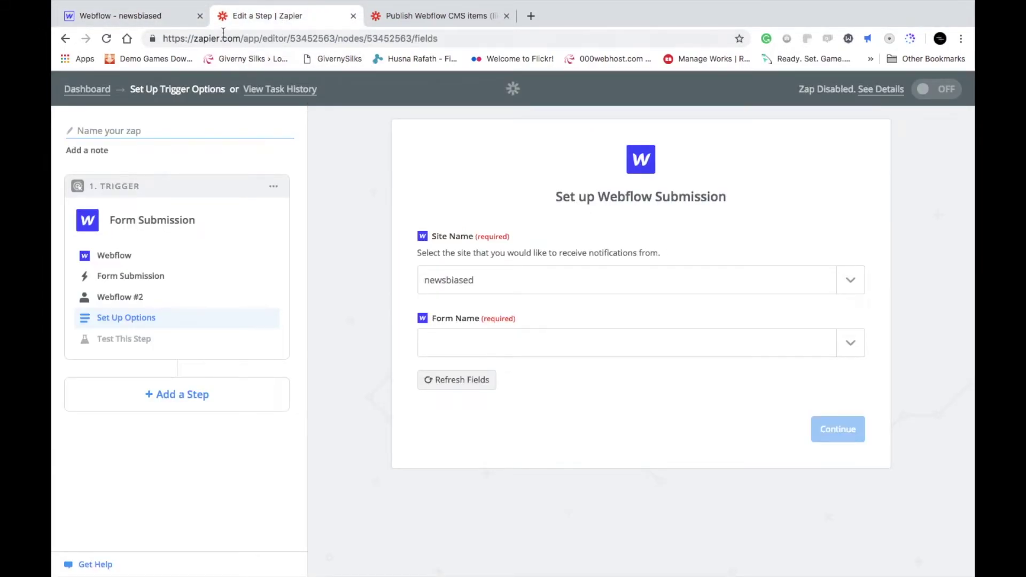
left_click(182, 22)
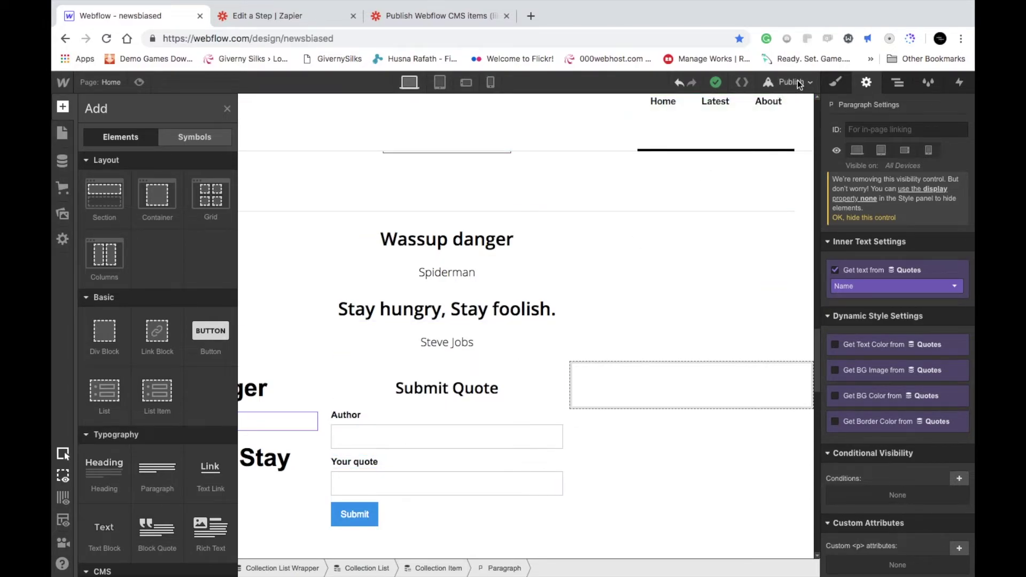
left_click(779, 84)
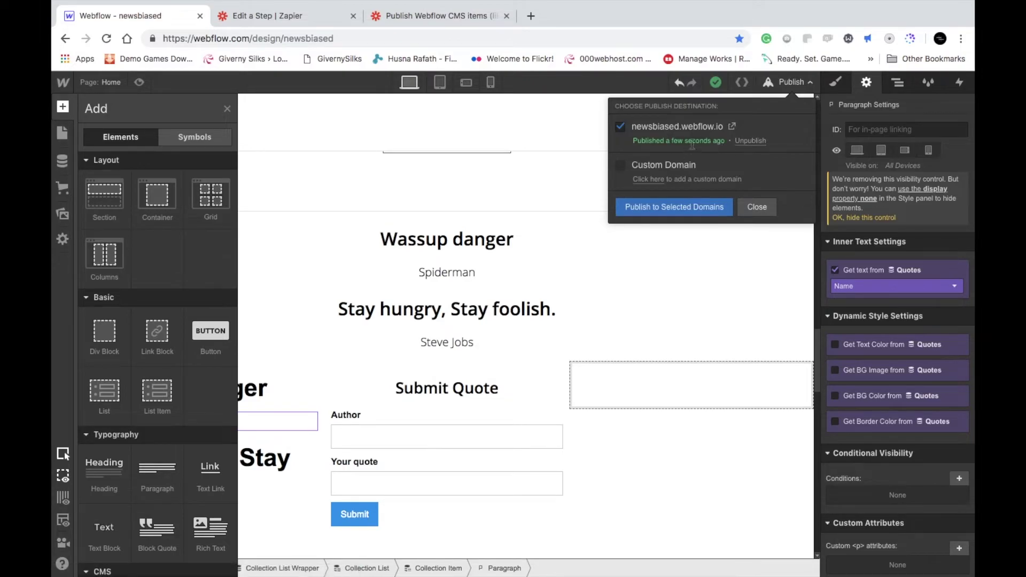
left_click(732, 128)
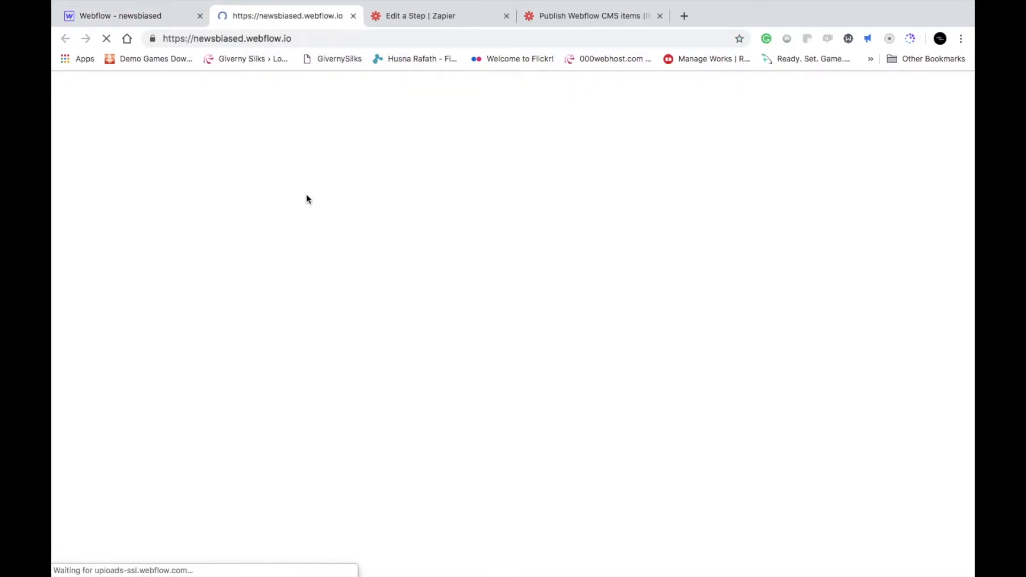
Step: Submit a test quote through the live Submit Quote form with author "vgjhf" and quote "bnvgh"
scroll(307, 199, "down", 10)
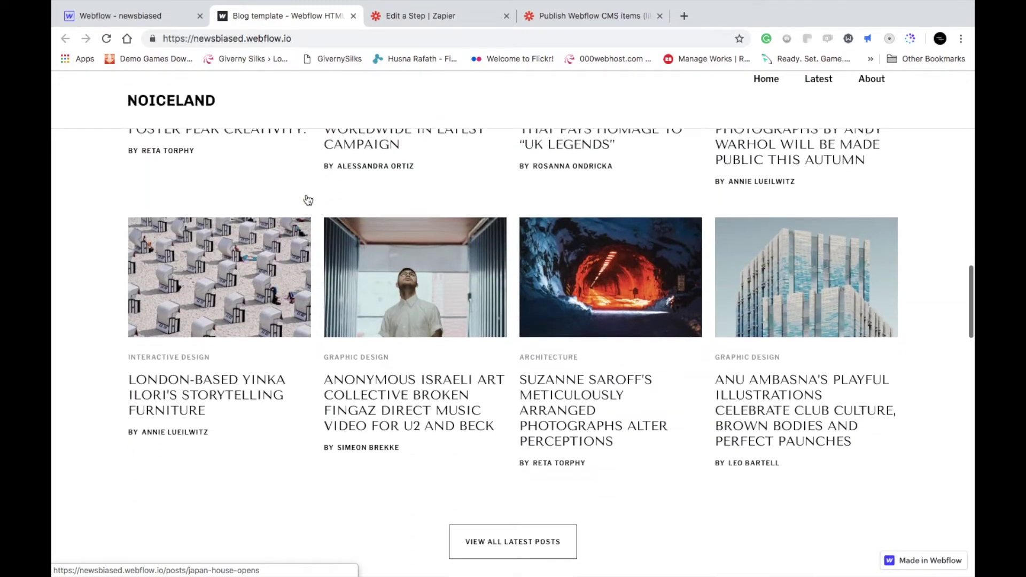
scroll(308, 198, "down", 7)
left_click(376, 461)
type("vgjhf")
left_click(430, 511)
type("bnvgh")
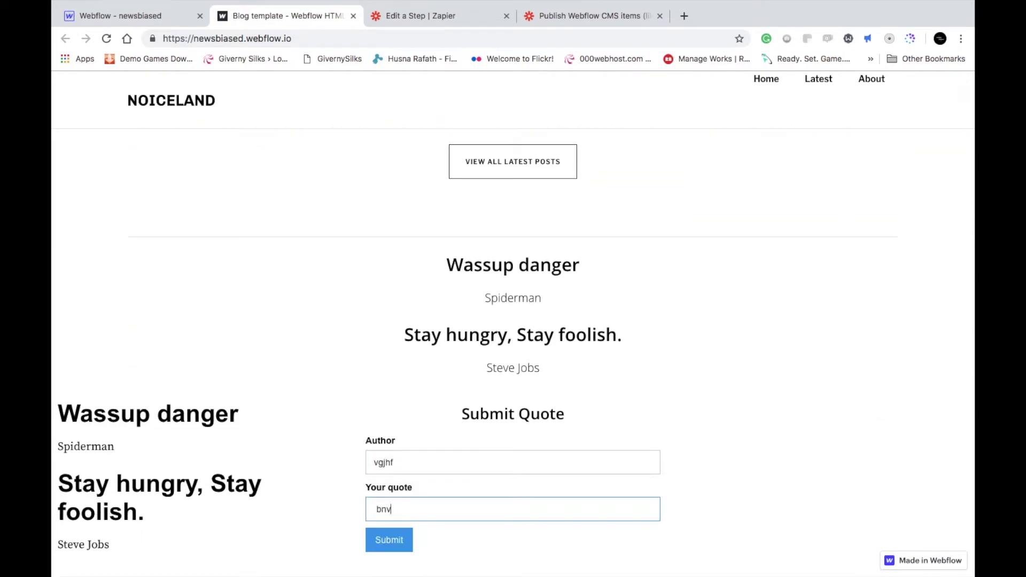
left_click(390, 538)
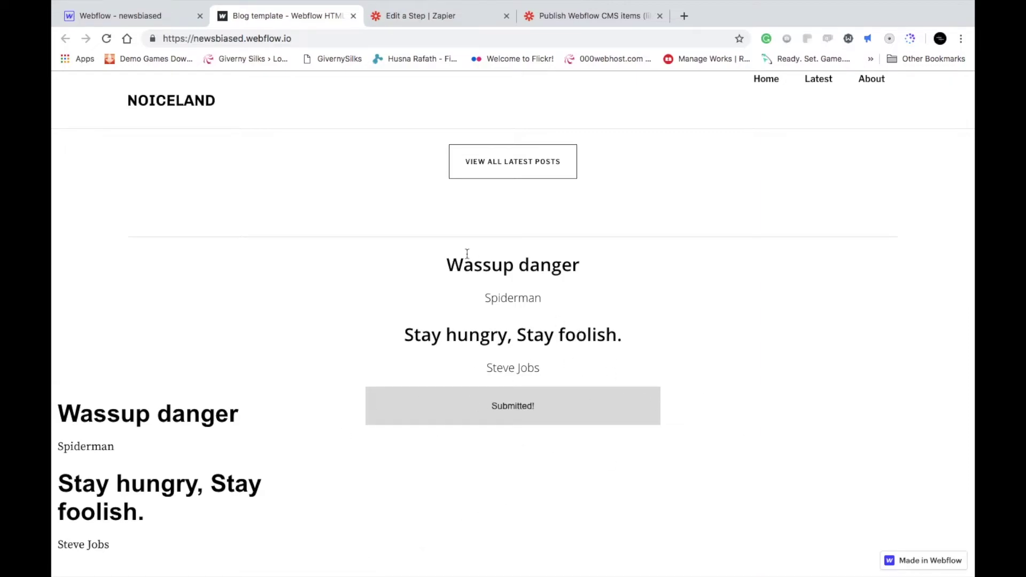
scroll(589, 338, "down", 3)
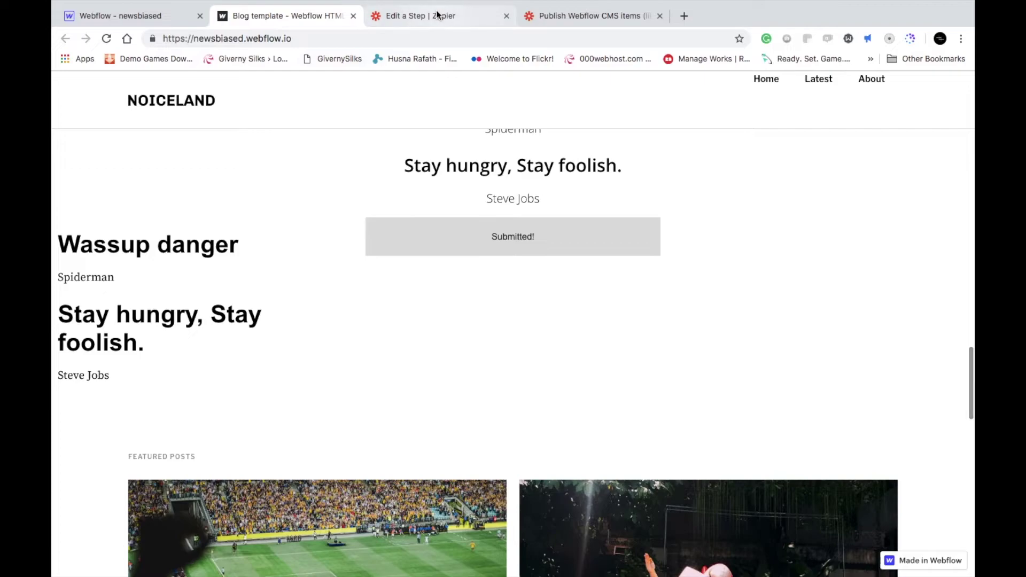
Step: Check the form choices offered for the Zapier trigger against the Form Name in the Submit Quote form's Webflow settings
left_click(437, 17)
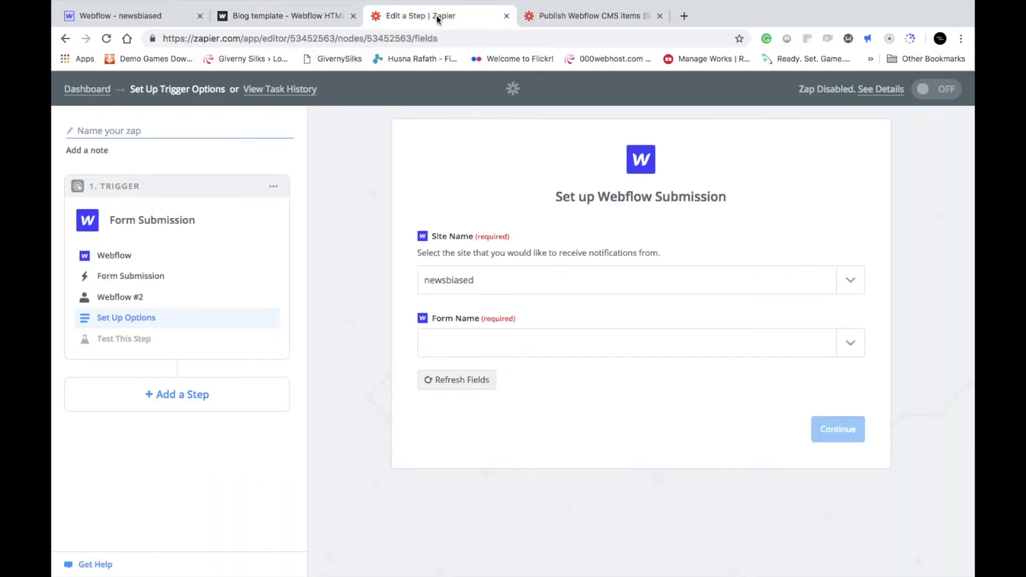
left_click(471, 338)
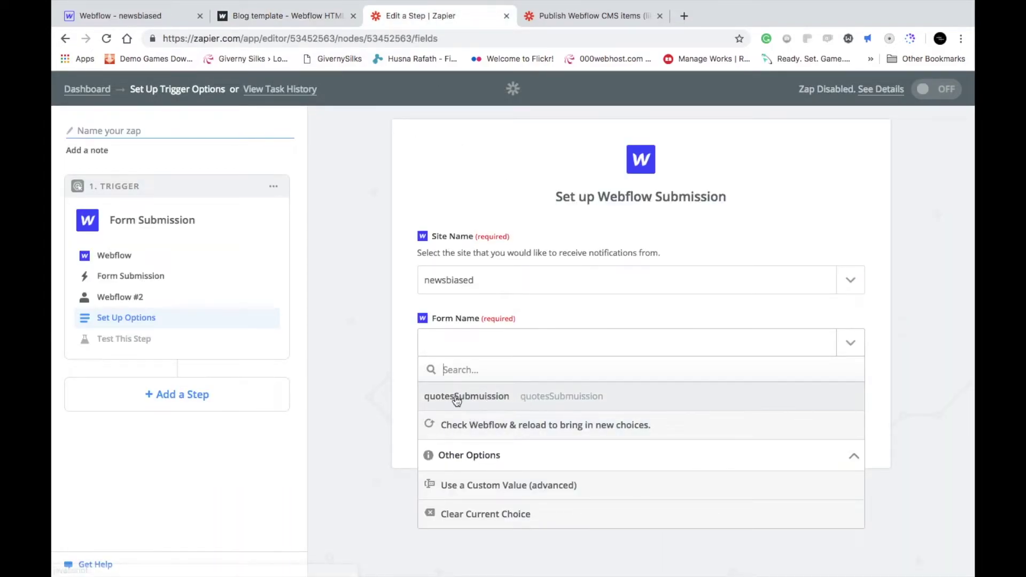
left_click(342, 248)
left_click(151, 21)
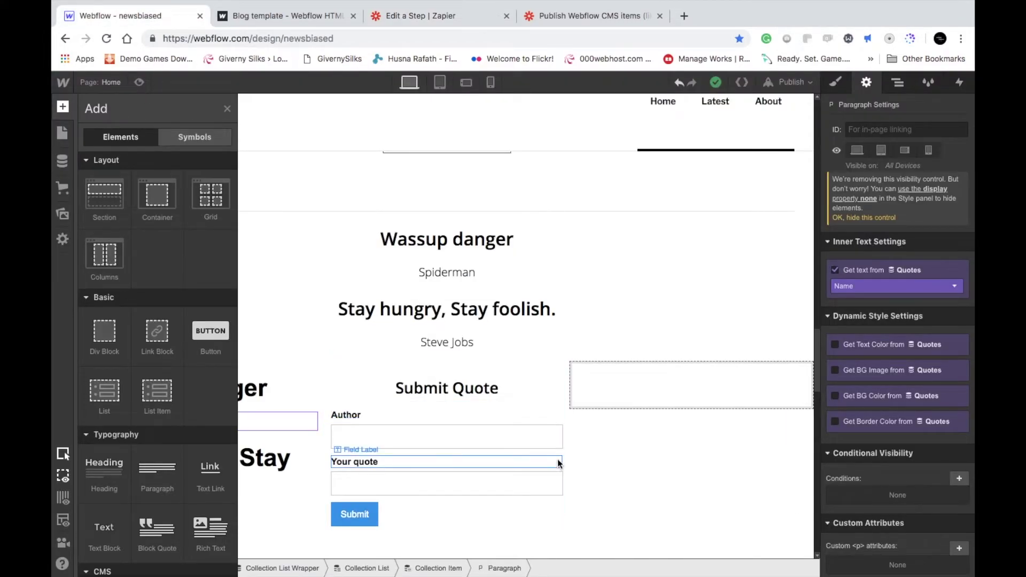
left_click(562, 456)
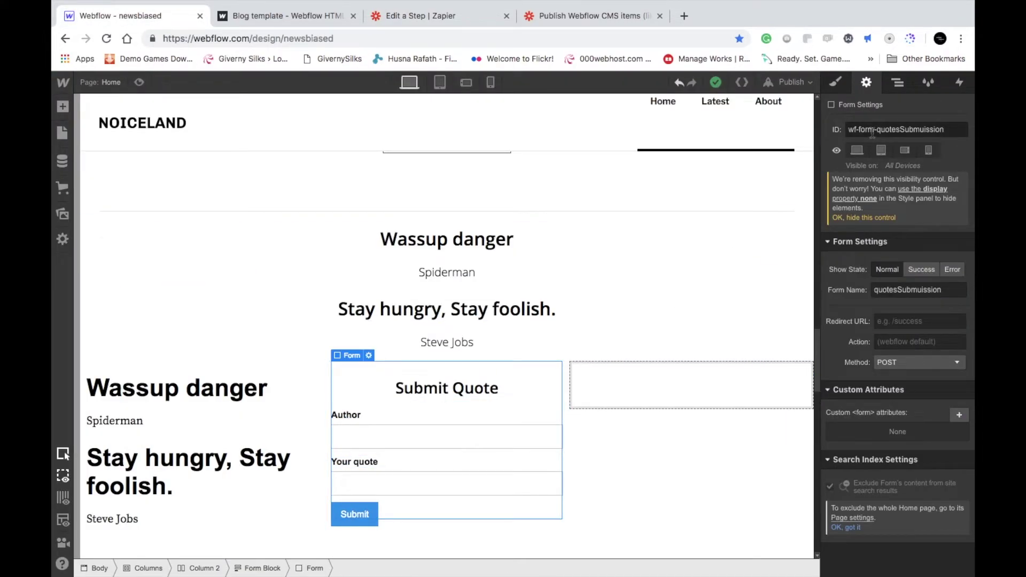
double_click(911, 289)
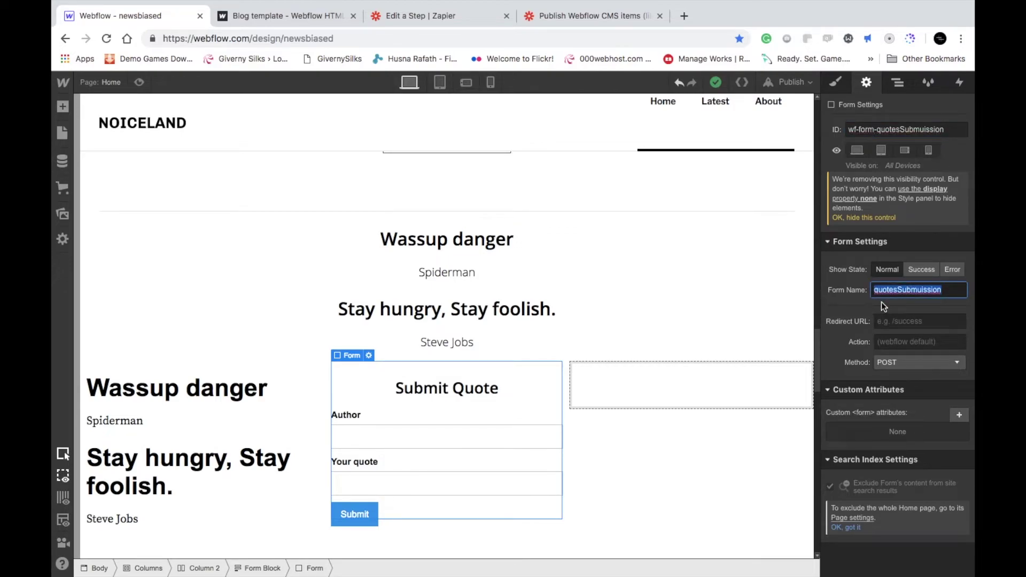
Step: Return to Zapier, set the trigger's form name to quotesSubmuission and accept Submission A as the sample
left_click(275, 15)
left_click(440, 15)
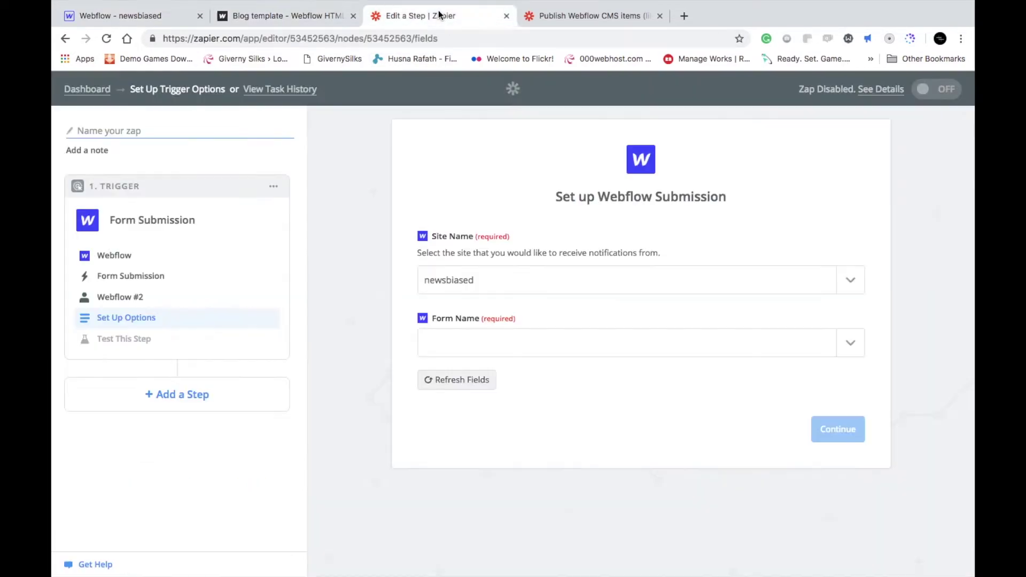
left_click(482, 343)
left_click(479, 401)
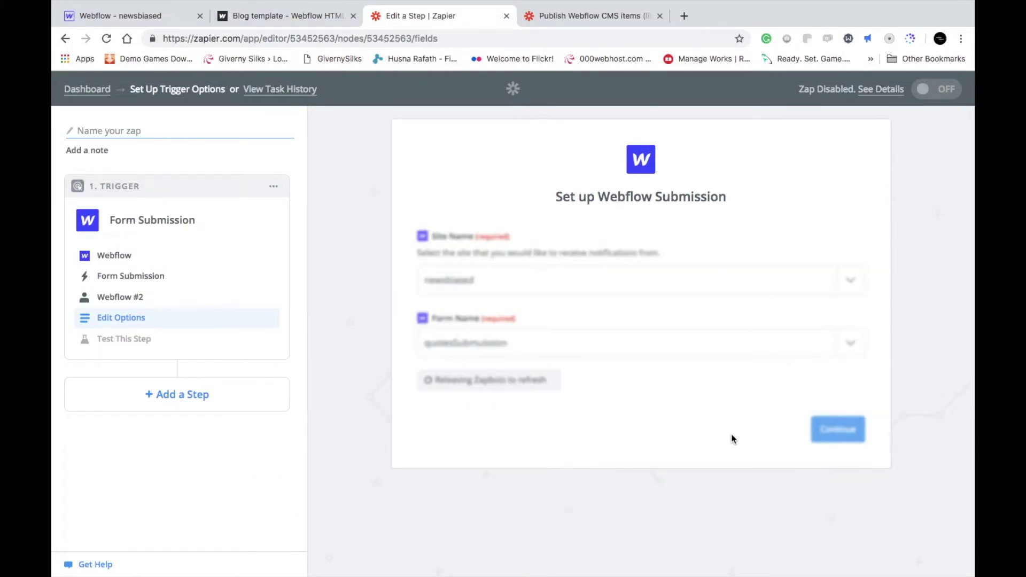
left_click(832, 431)
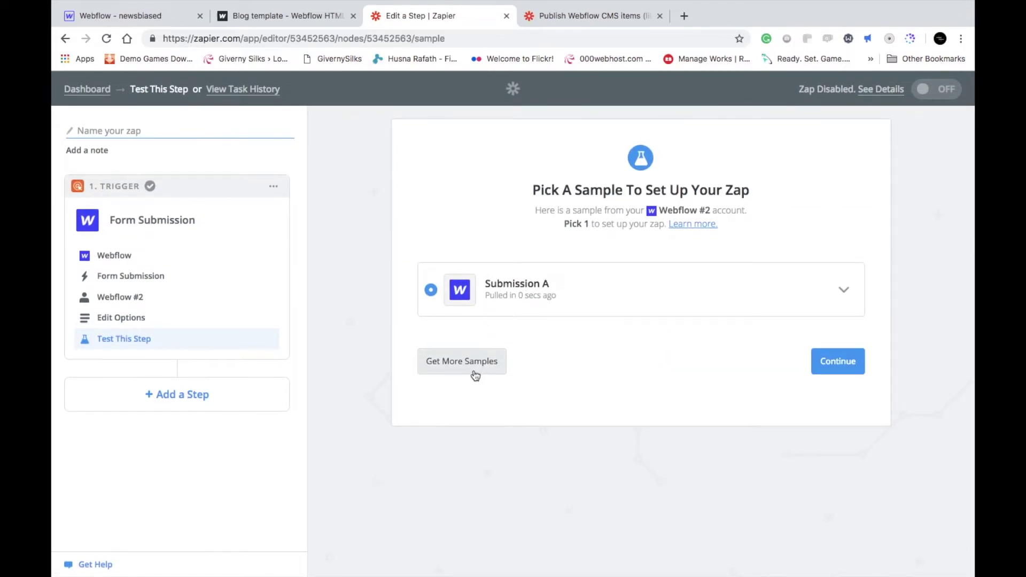
left_click(837, 367)
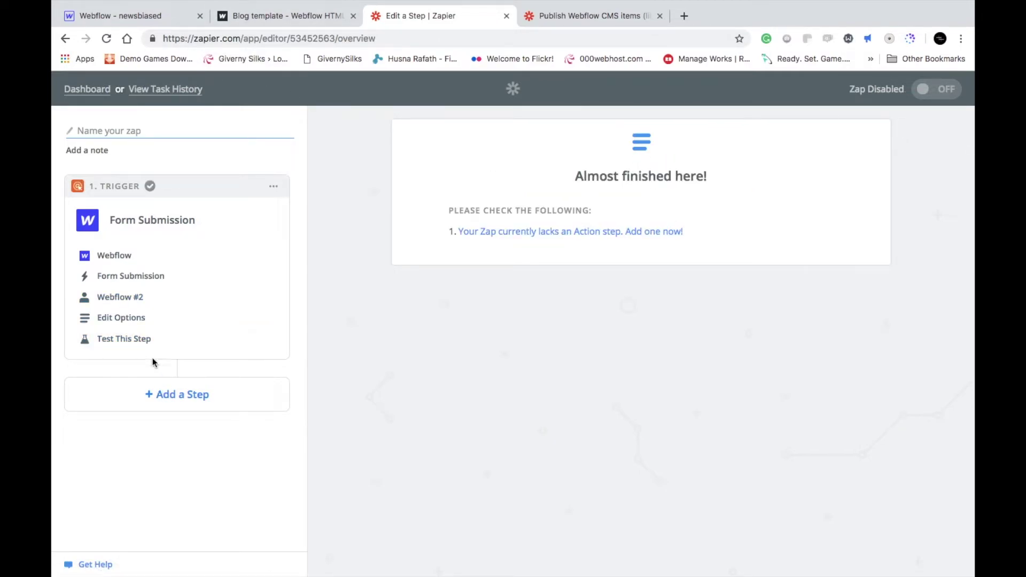
Step: Add an action step to the Zap that uses Webflow's Create Item action
left_click(162, 399)
scroll(152, 422, "down", 2)
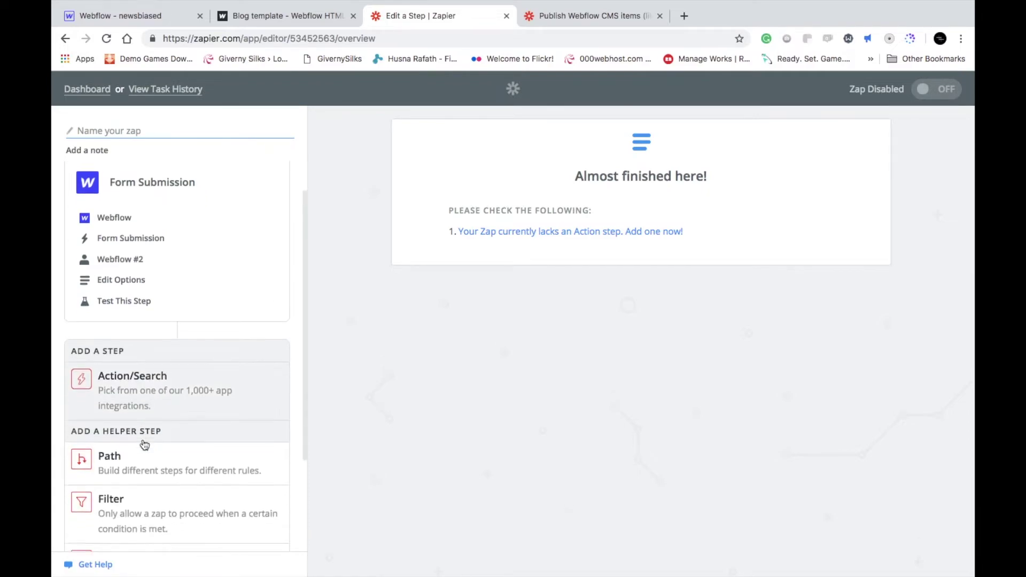
left_click(165, 377)
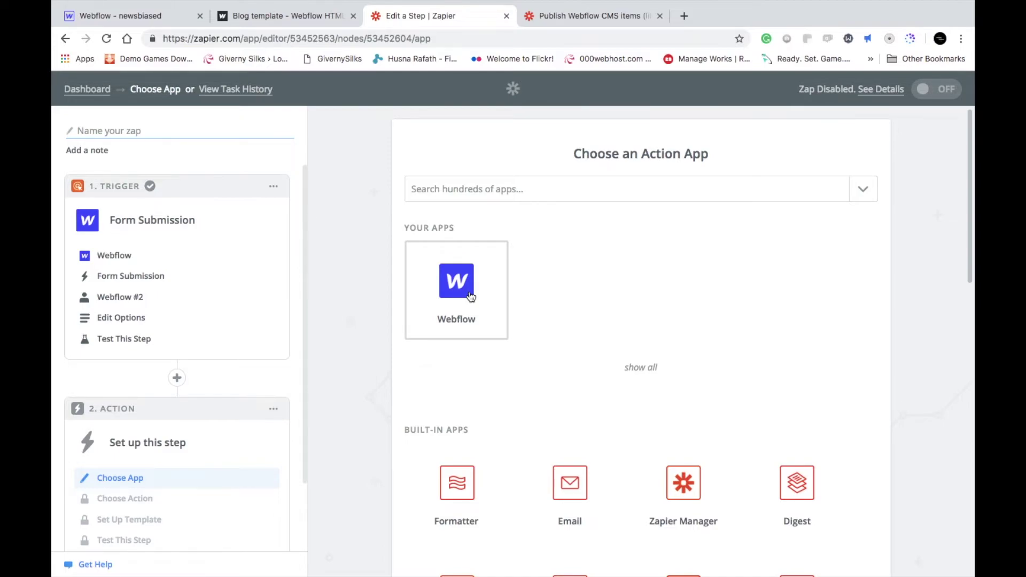
left_click(470, 297)
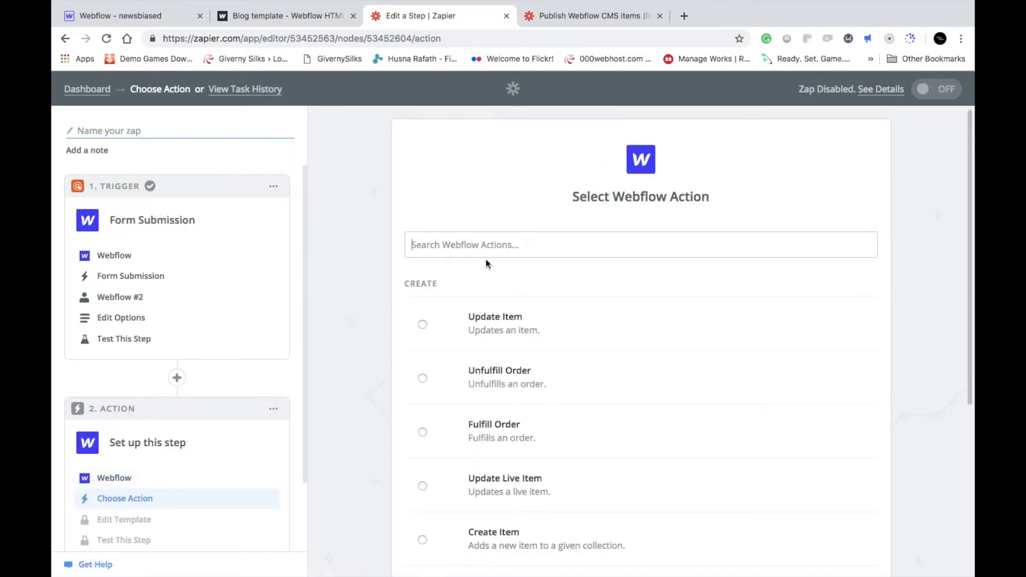
scroll(514, 457, "down", 2)
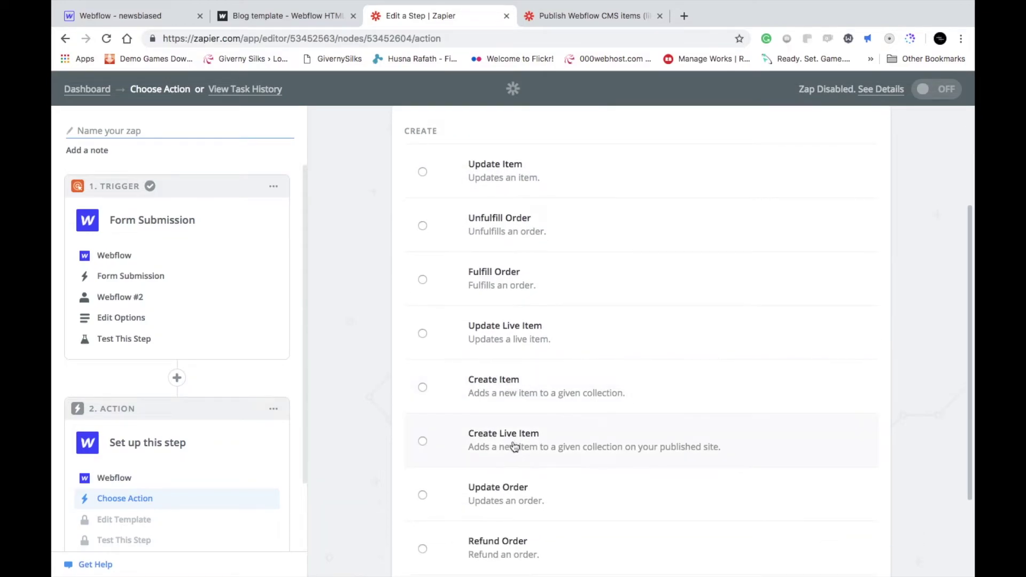
left_click(520, 399)
scroll(619, 390, "down", 2)
left_click(861, 505)
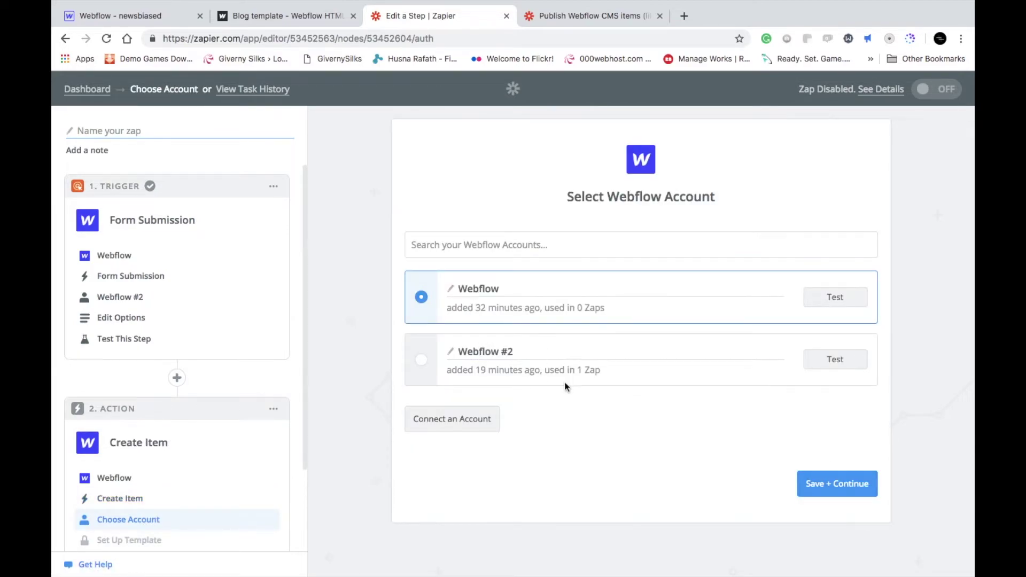
Step: Use the Webflow #2 account for the Create Item action and target the Quotes collection of the newsbiased site
left_click(423, 360)
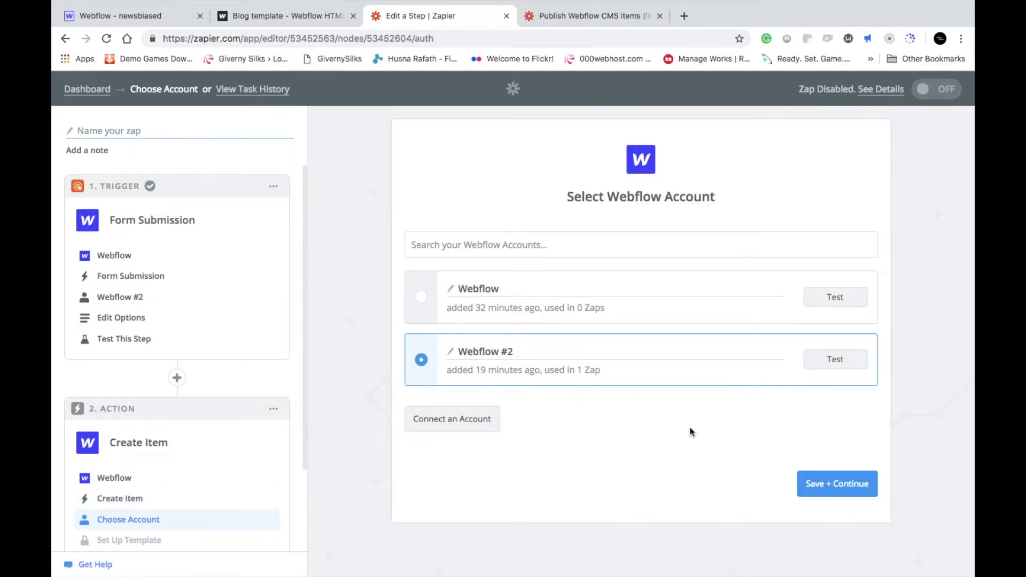
left_click(825, 484)
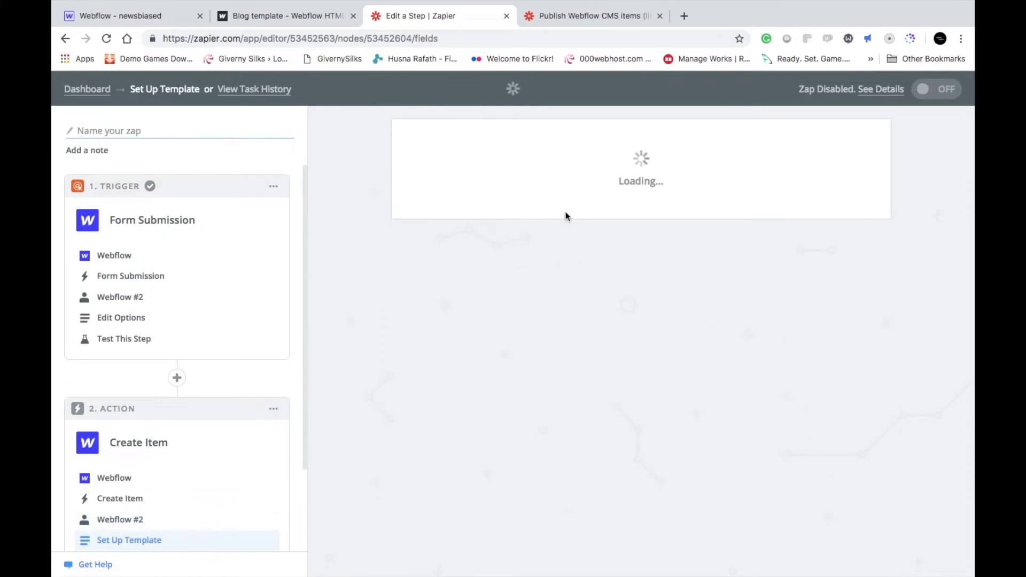
left_click(467, 331)
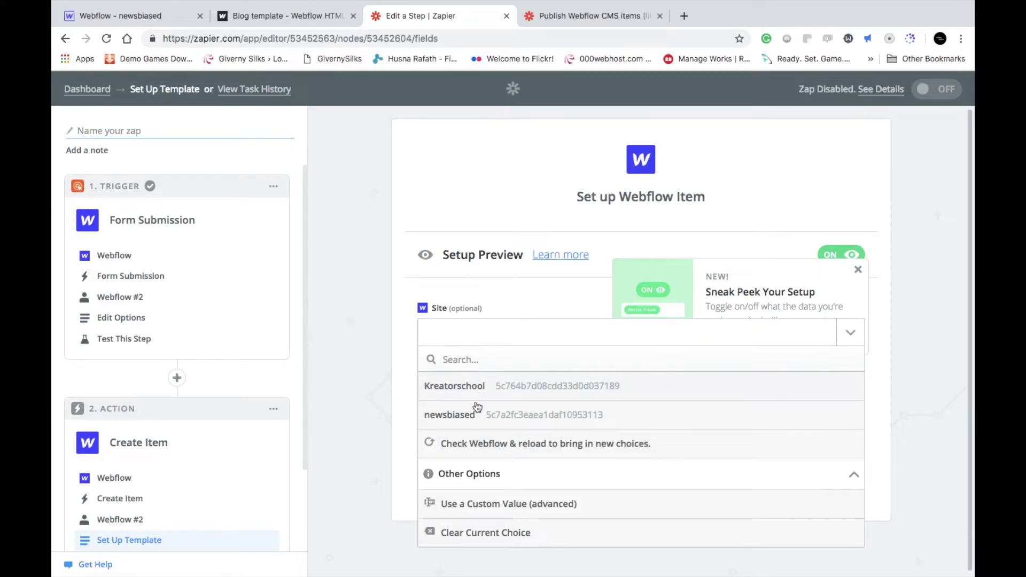
left_click(466, 413)
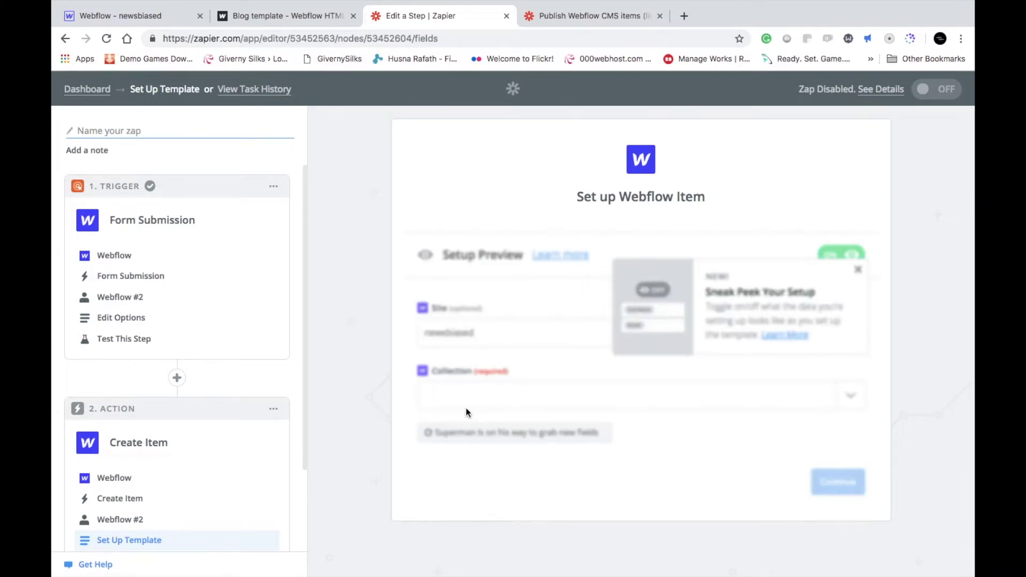
left_click(508, 394)
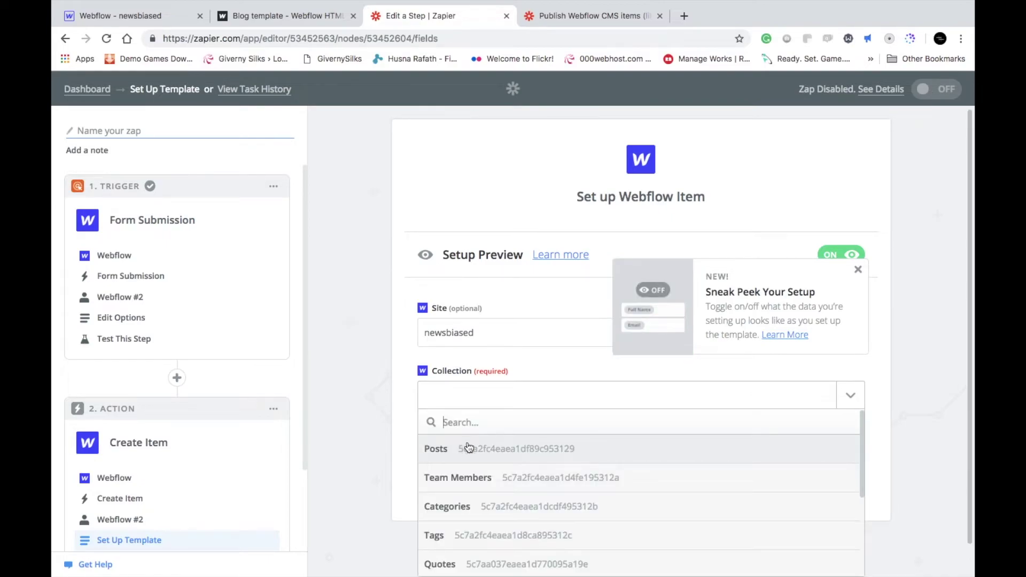
scroll(454, 497, "down", 1)
left_click(430, 525)
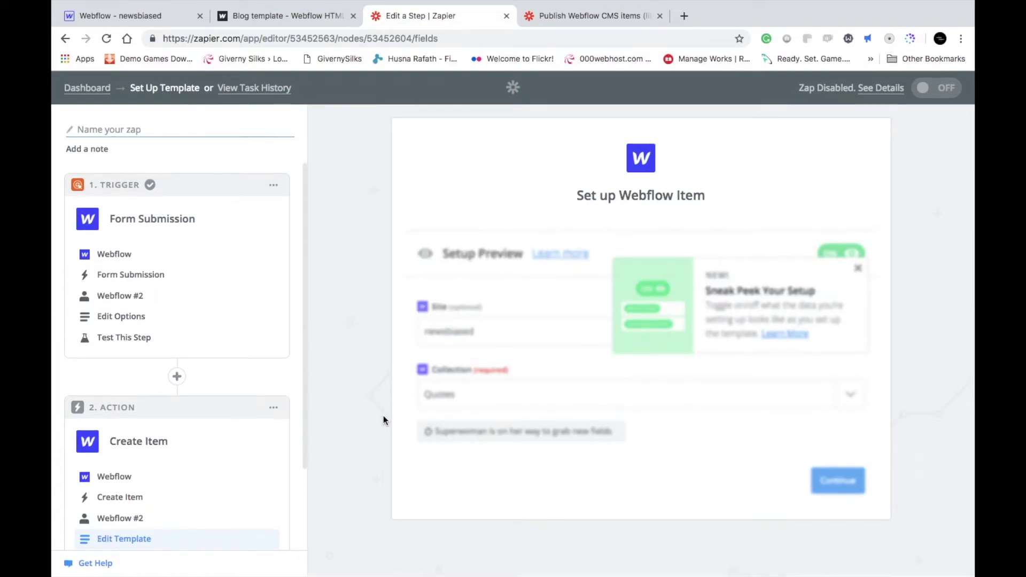
Step: Map the action's Your Quote field to the form submission's Data Quote Desc value
scroll(432, 428, "down", 2)
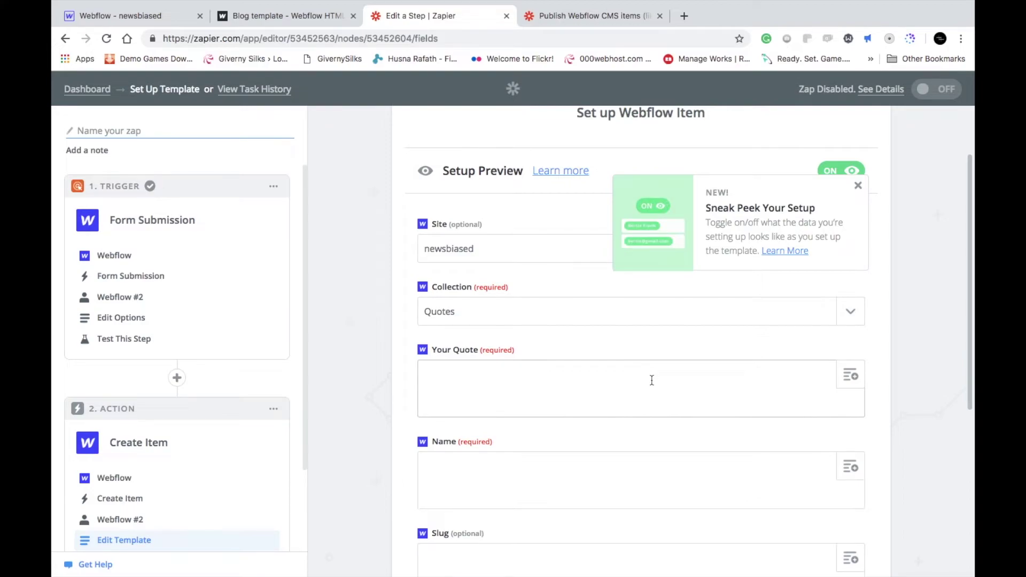
left_click(850, 376)
scroll(579, 463, "down", 2)
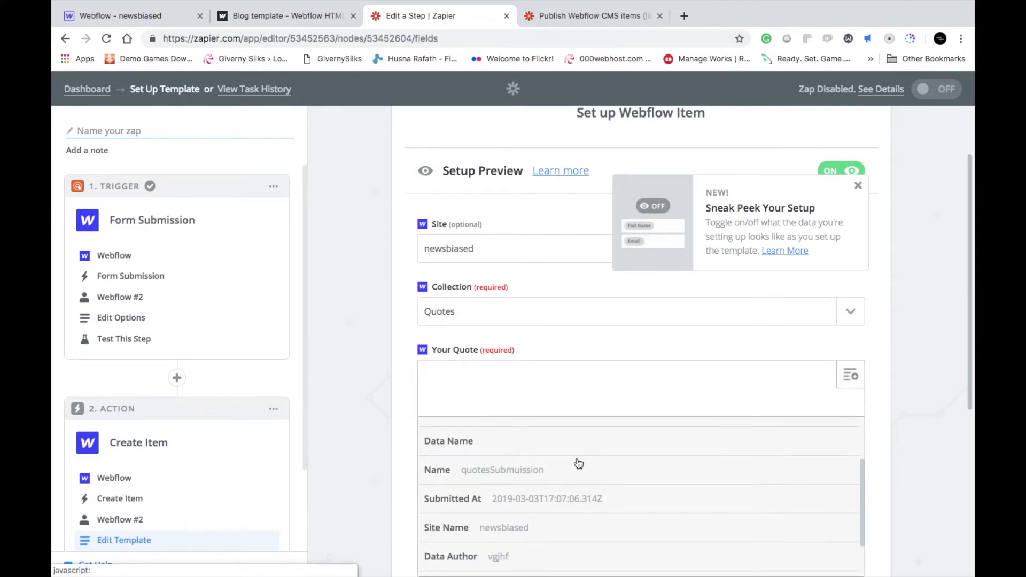
scroll(530, 481, "up", 1)
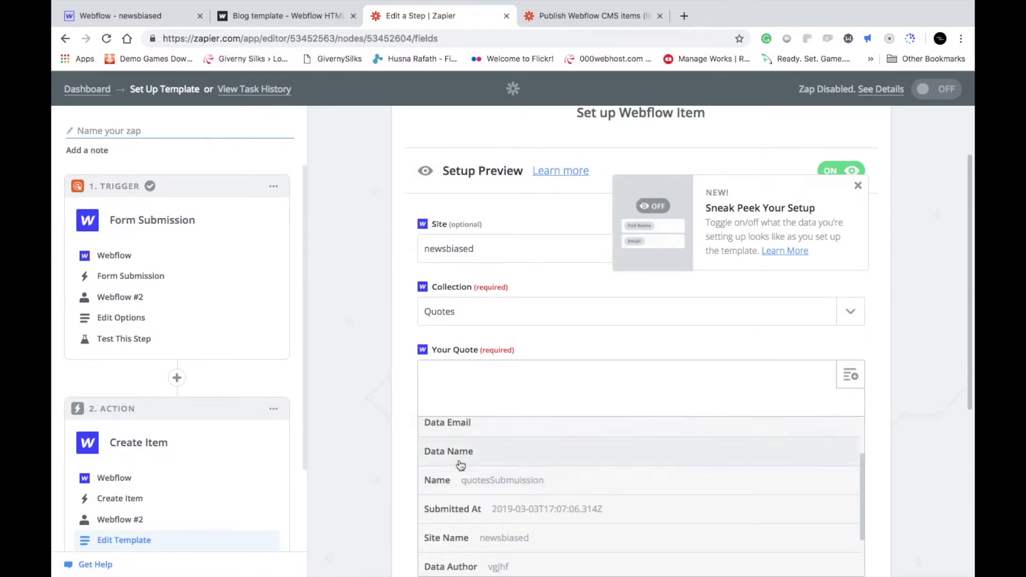
scroll(459, 477, "down", 2)
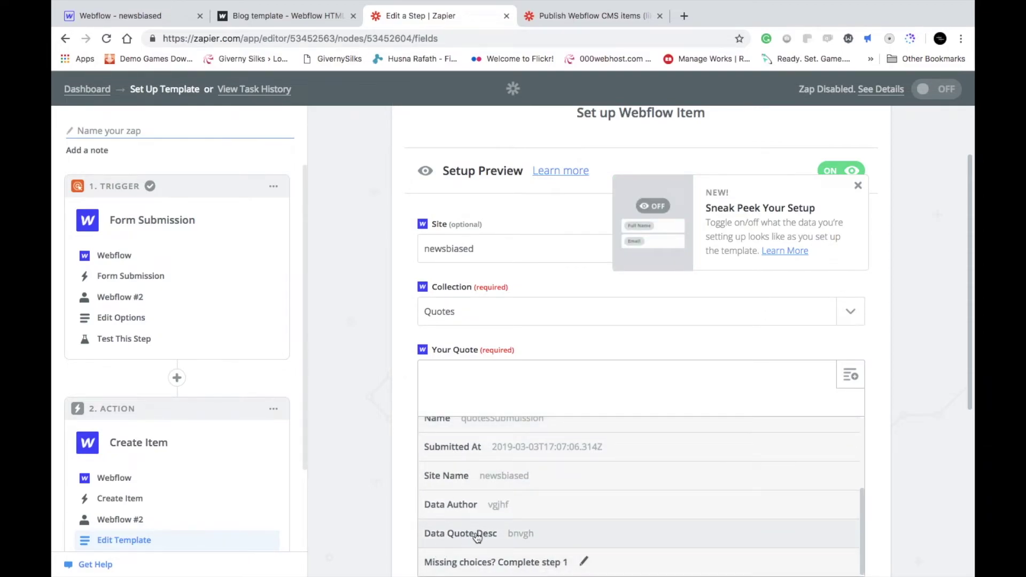
left_click(496, 534)
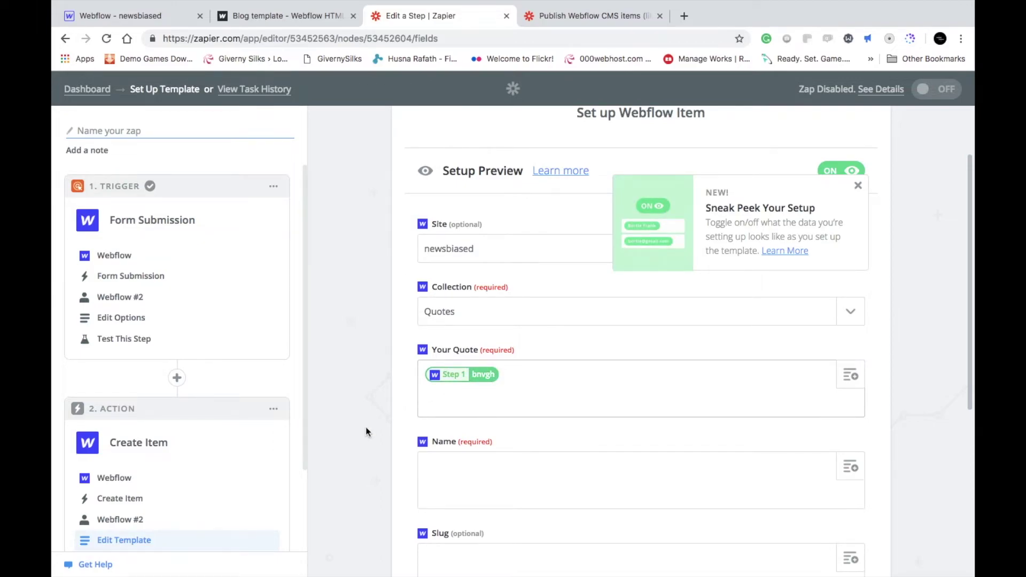
Step: Map the action's Name field to the form submission's Data Author value
scroll(498, 377, "down", 3)
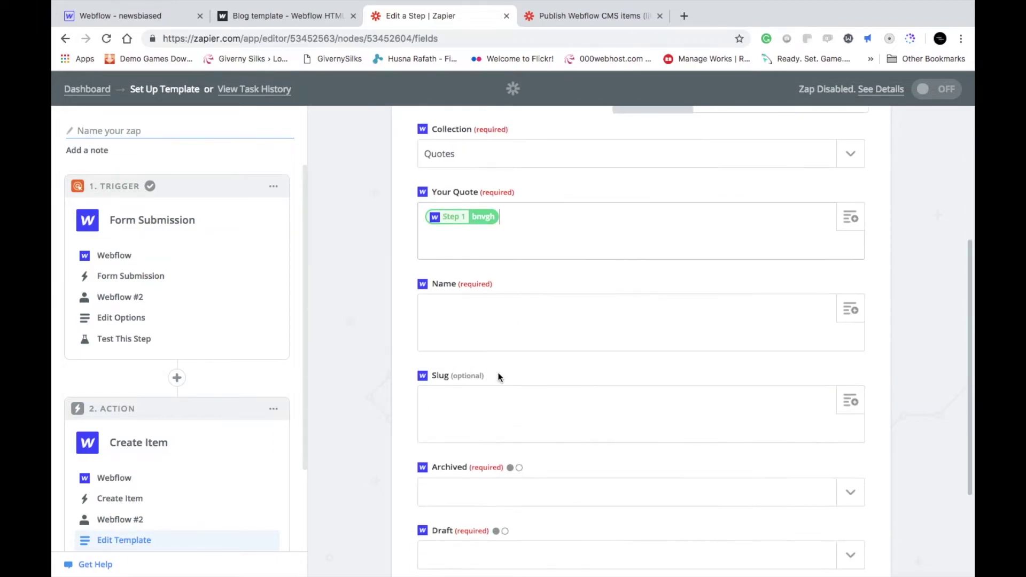
left_click(850, 308)
scroll(508, 505, "down", 2)
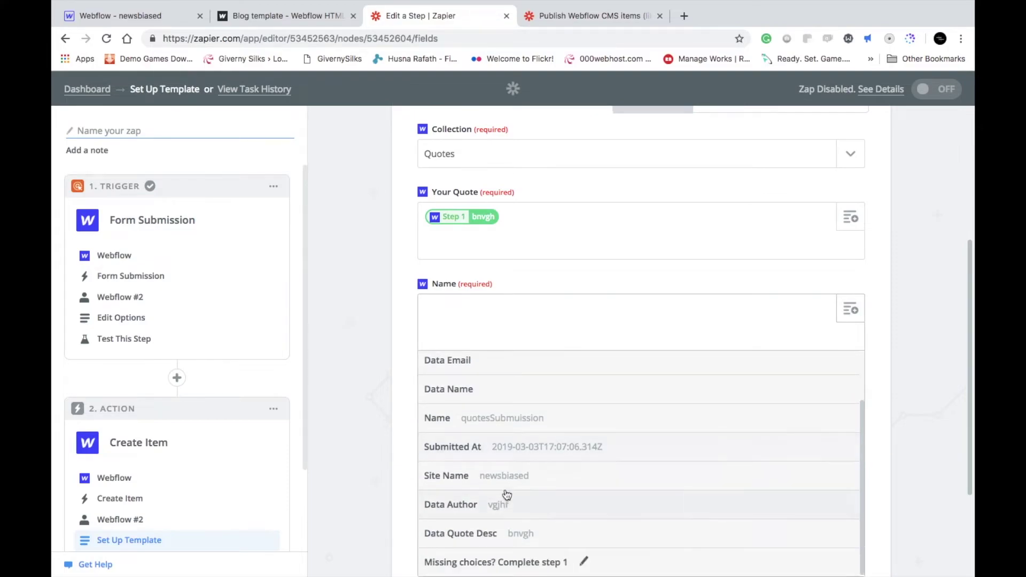
scroll(485, 484, "up", 2)
scroll(485, 429, "down", 2)
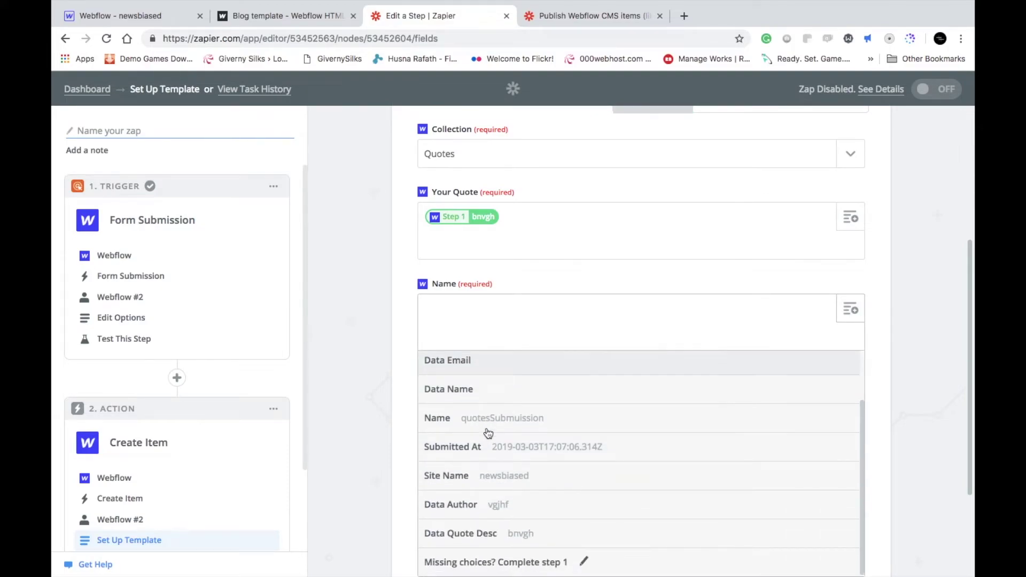
left_click(457, 512)
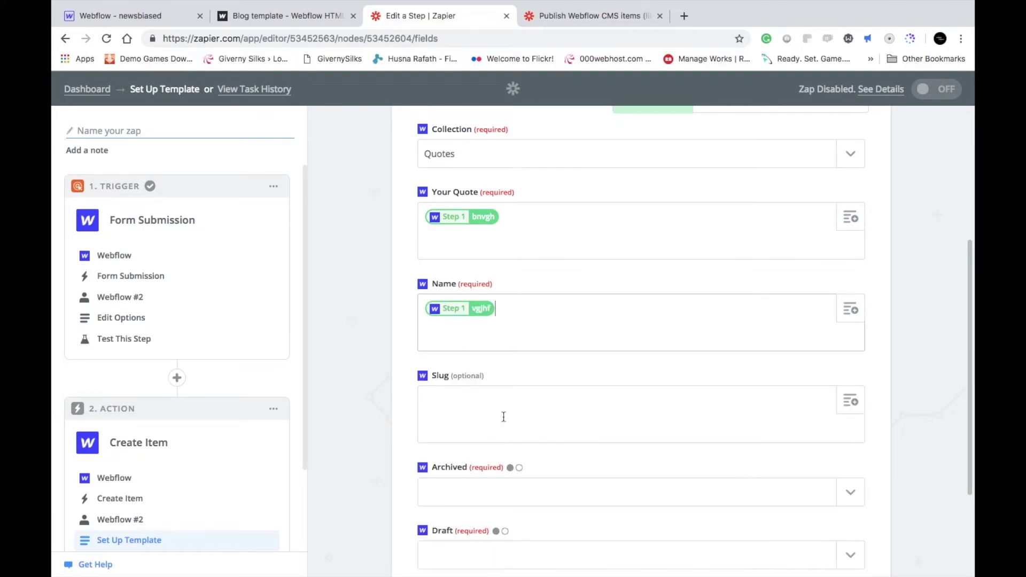
Step: Leave the slug empty, set Archived and Draft to no, and send the test item to Webflow
scroll(454, 368, "down", 3)
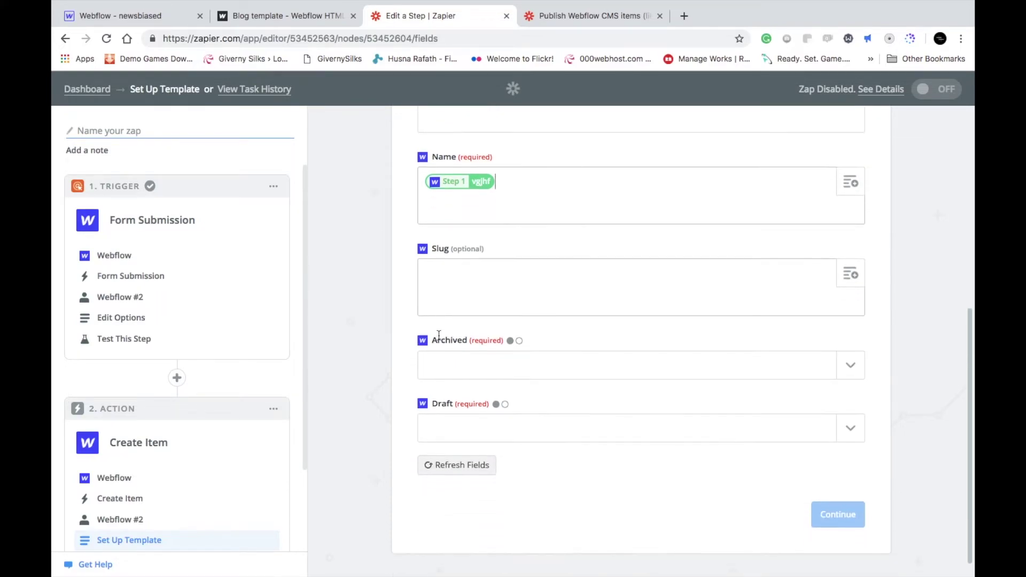
left_click(476, 286)
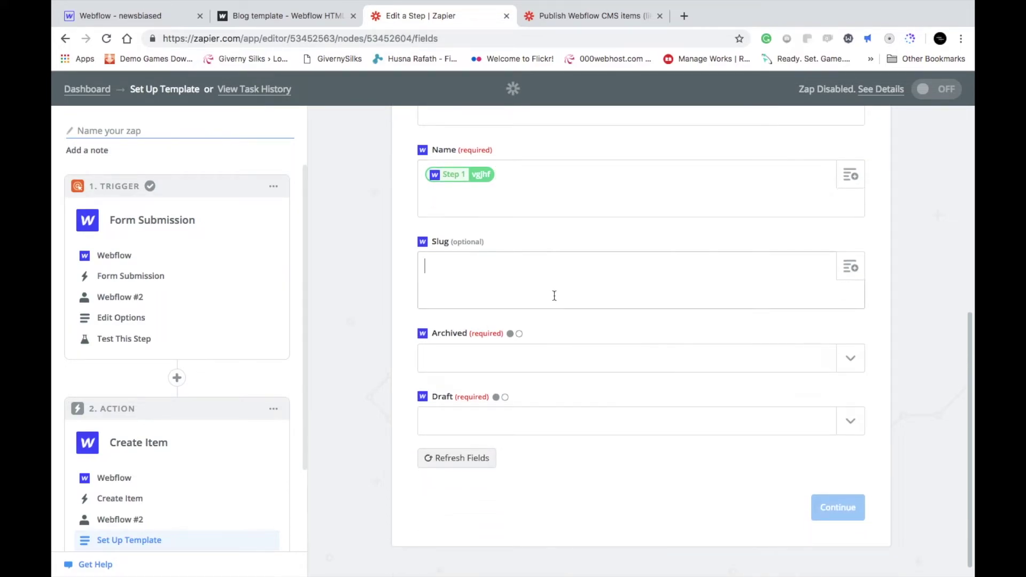
left_click(495, 365)
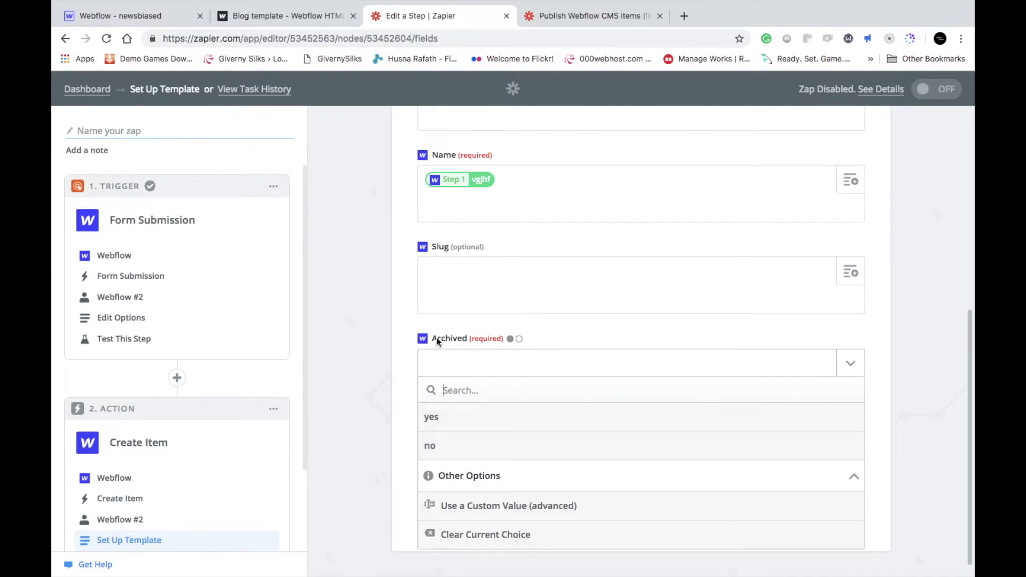
left_click(458, 458)
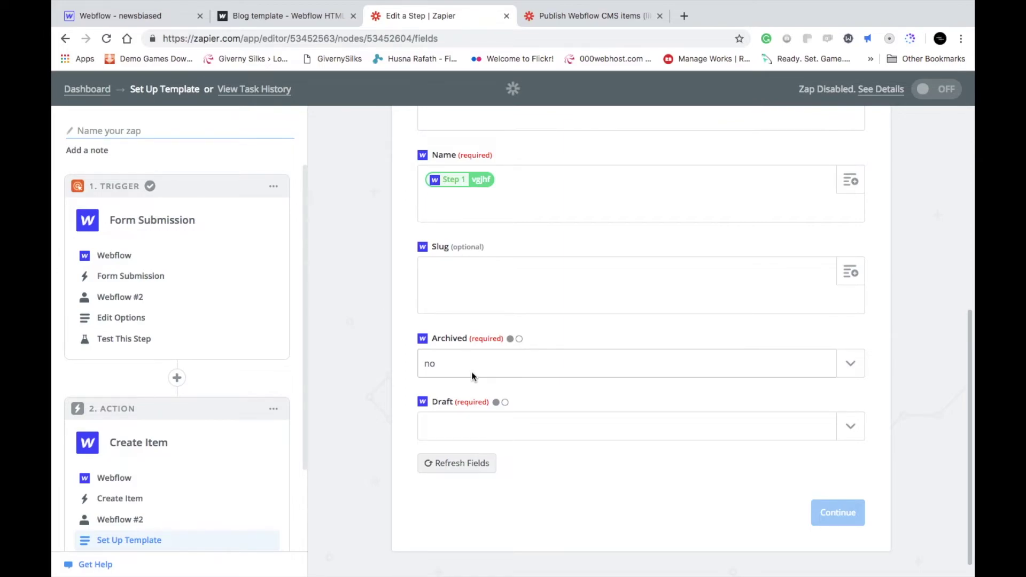
left_click(464, 426)
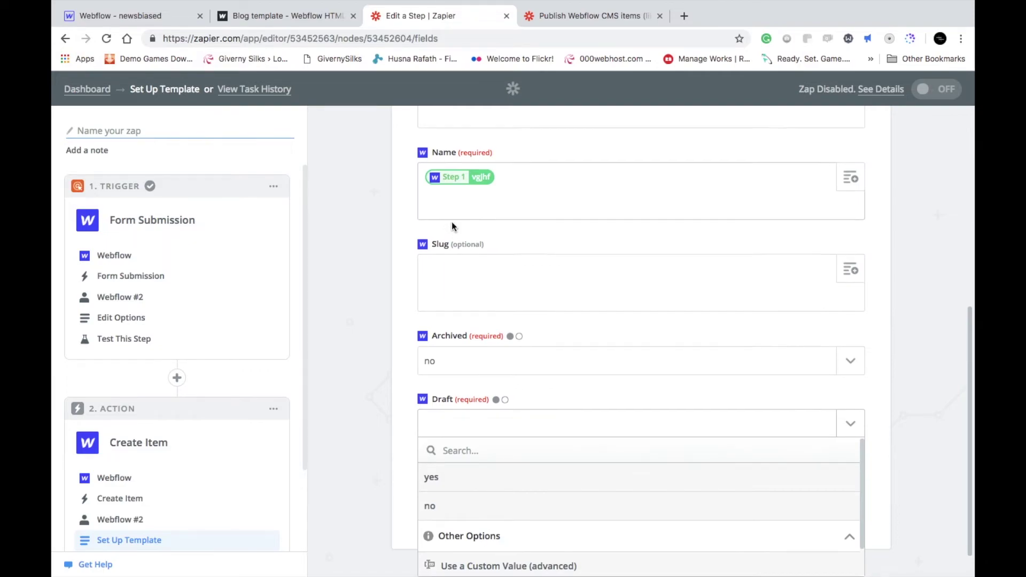
scroll(451, 227, "down", 2)
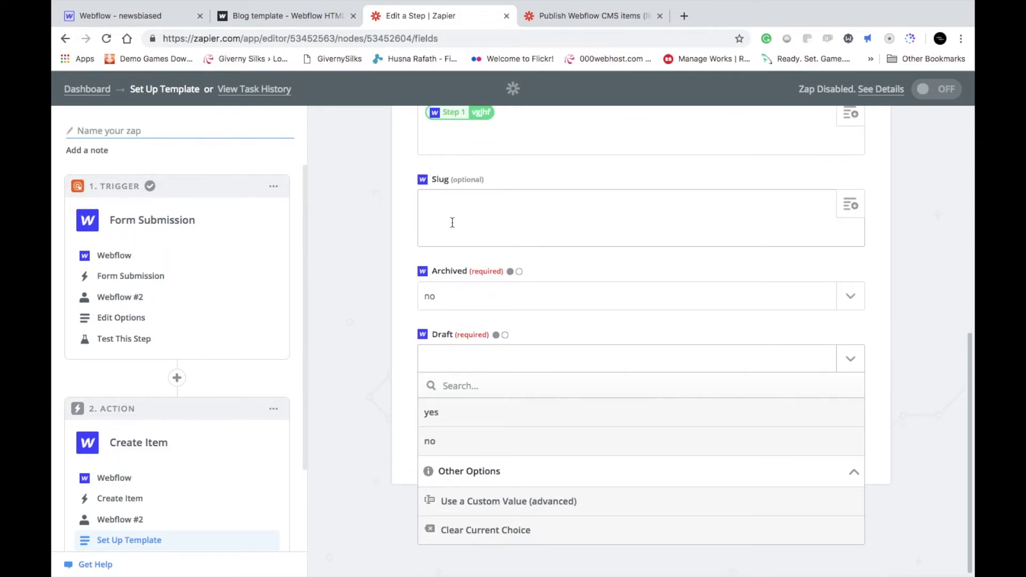
left_click(453, 441)
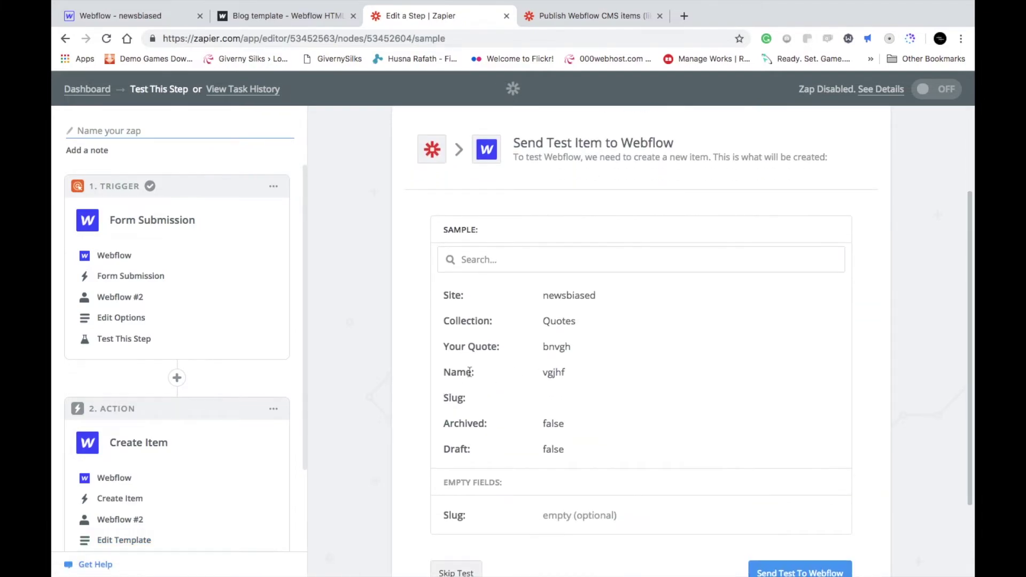
scroll(592, 527, "down", 2)
left_click(790, 488)
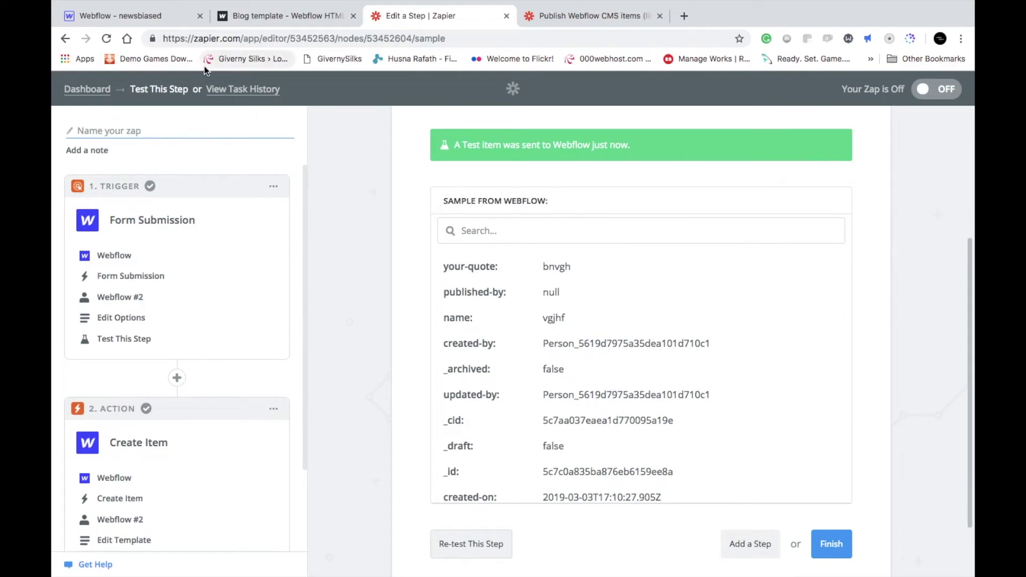
Step: Switch to the Webflow Designer, reload it and check the Quotes collection for the test item
left_click(141, 18)
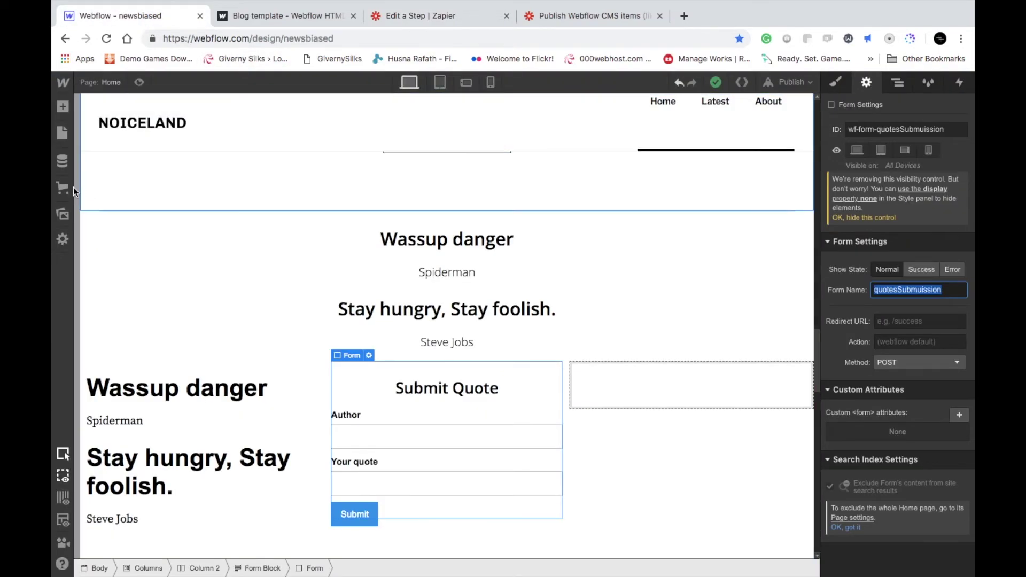
left_click(63, 163)
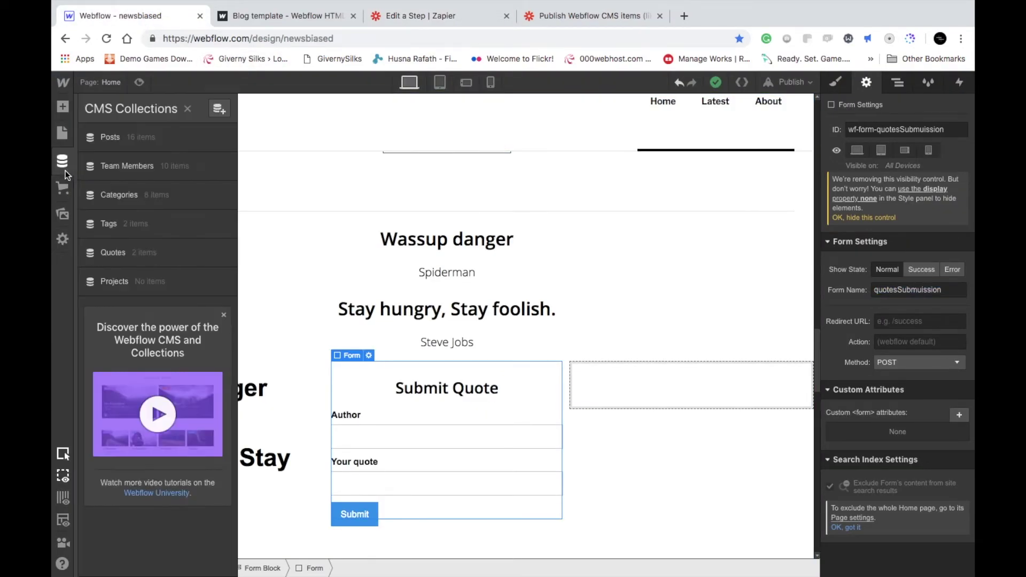
left_click(132, 257)
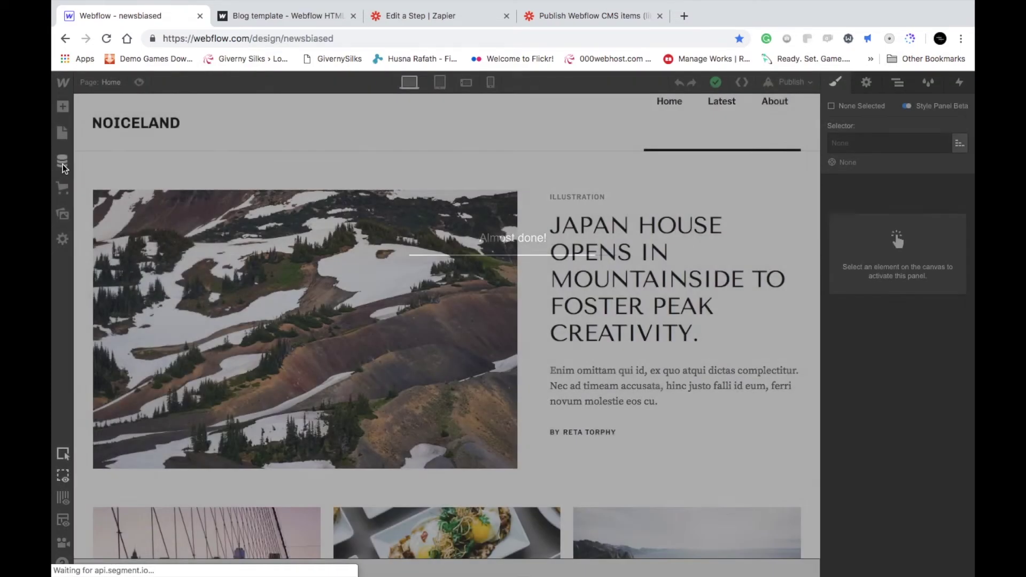
left_click(62, 164)
left_click(123, 254)
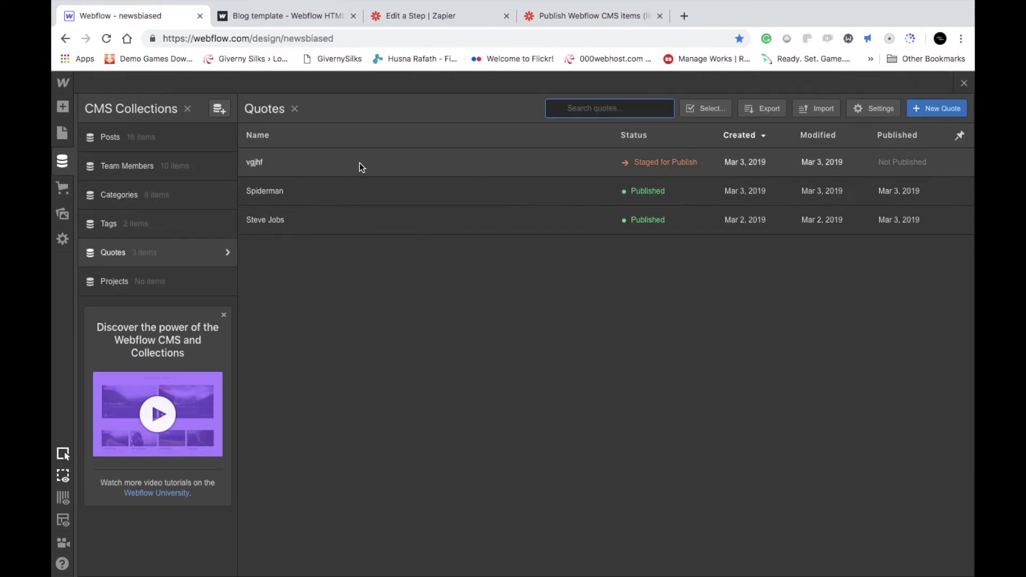
Step: Check the quote list above the Submit Quote form on the Home page canvas for the test item
left_click(111, 140)
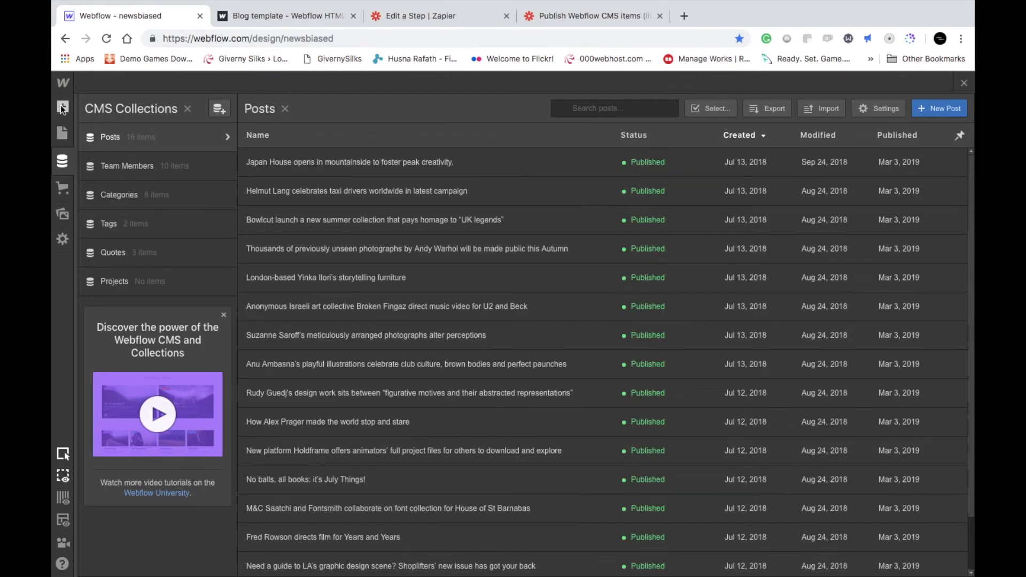
left_click(62, 106)
scroll(297, 254, "down", 20)
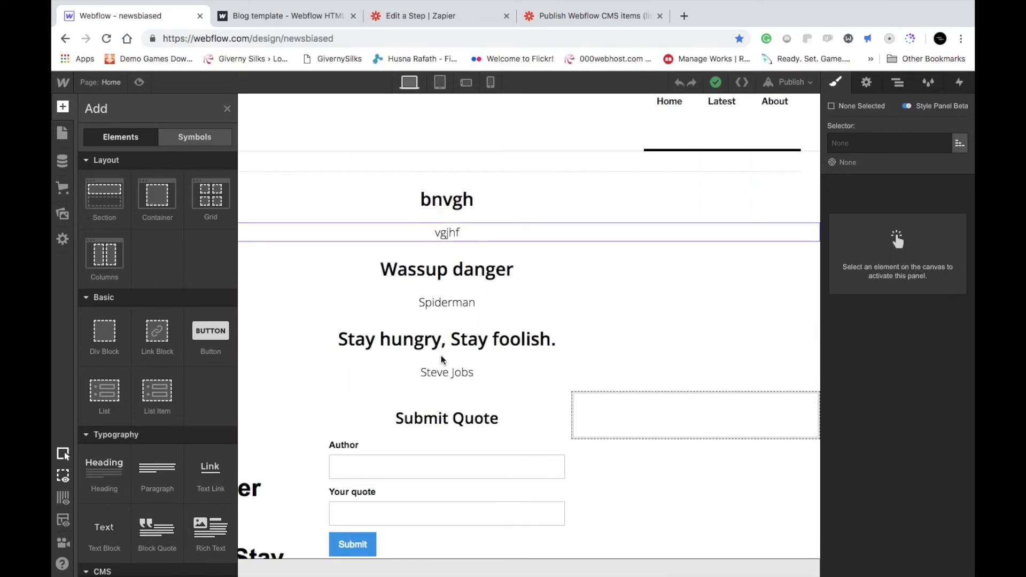
Step: On the reloaded live site, submit a quote with author "uio yoiy8iviuiu" and quote "j hui", and refresh the page to check the quote list
left_click(287, 23)
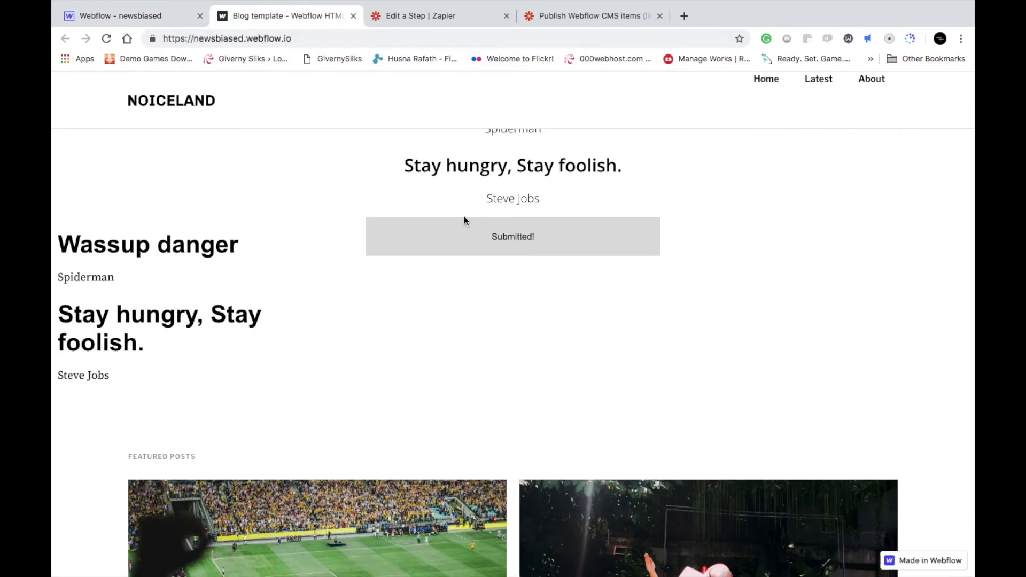
key("super+r")
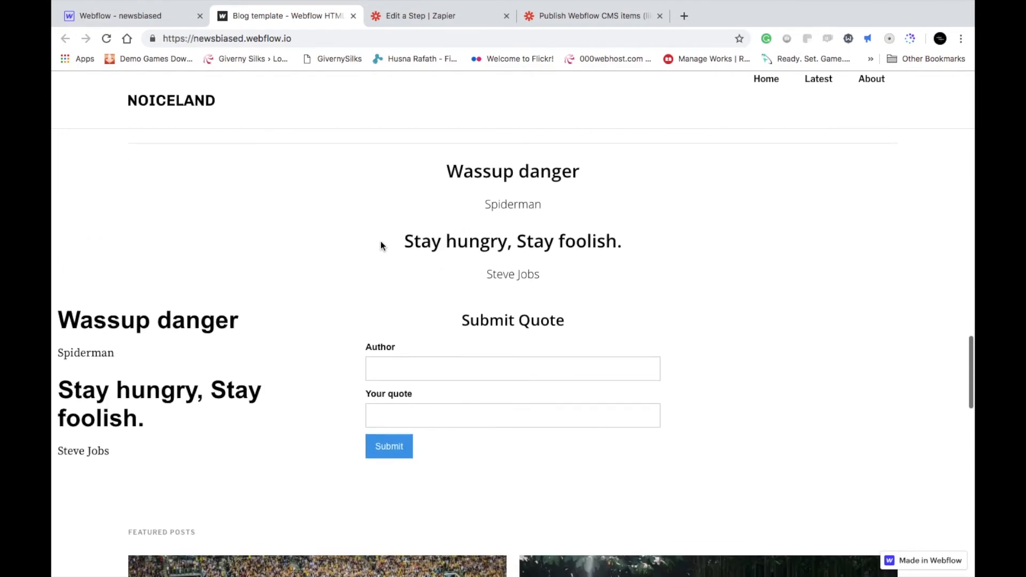
left_click(395, 368)
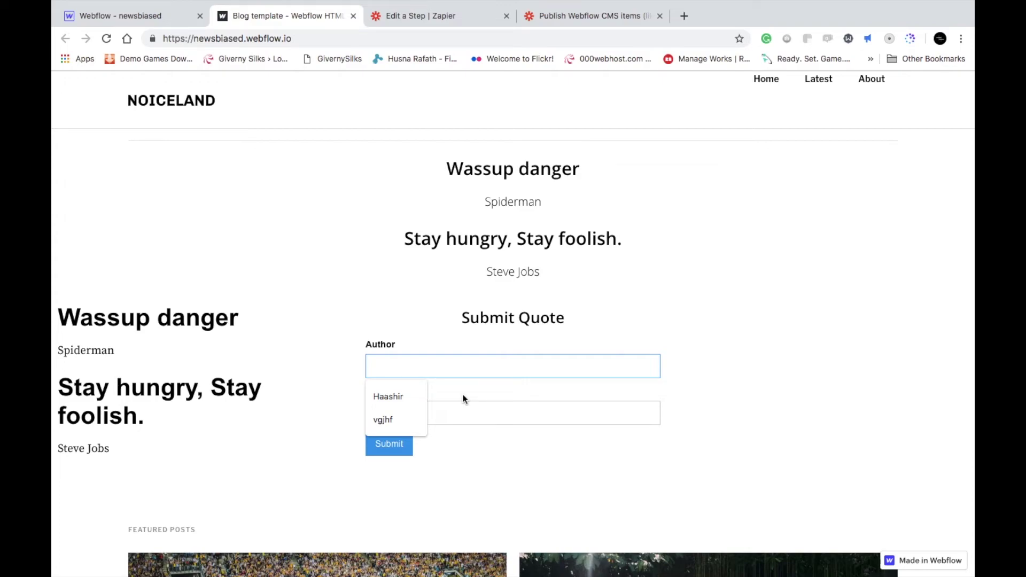
type("uio yoi")
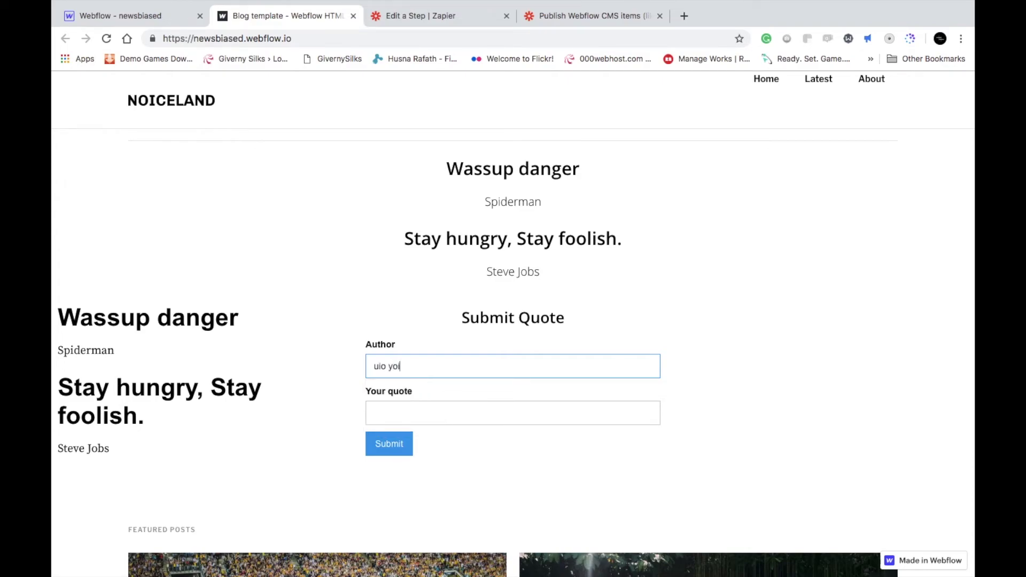
type("y8iviuiu")
left_click(421, 420)
type("j hui")
left_click(400, 444)
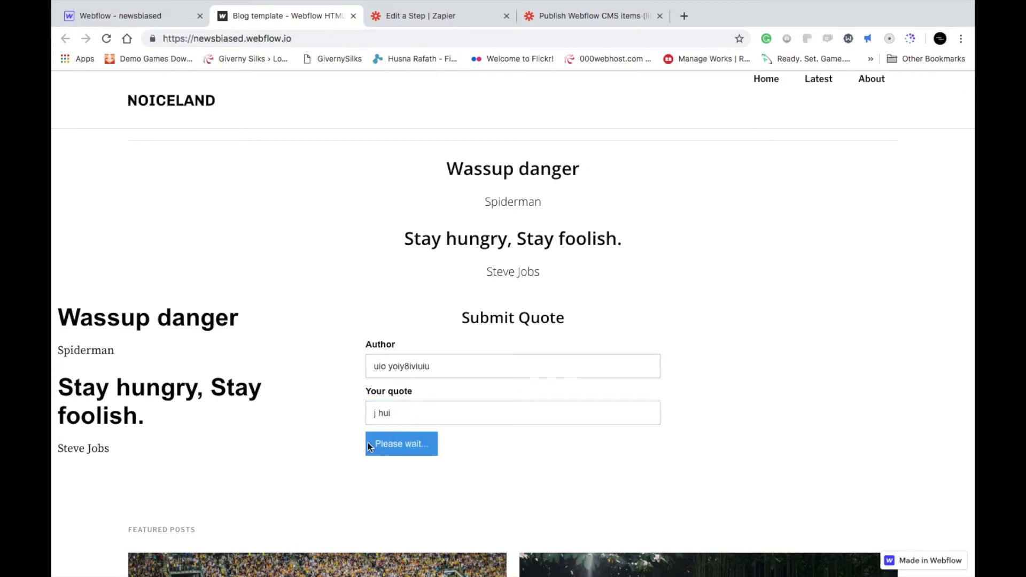
scroll(460, 281, "up", 3)
key("super+r")
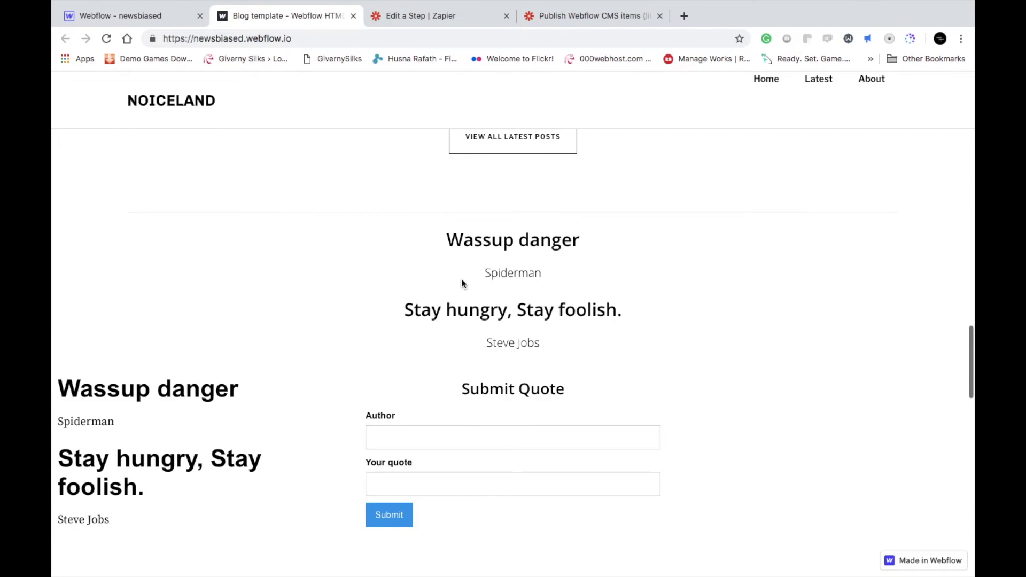
Step: Switch to the Webflow Designer and check the Quotes CMS collection for the newly submitted quote
left_click(156, 17)
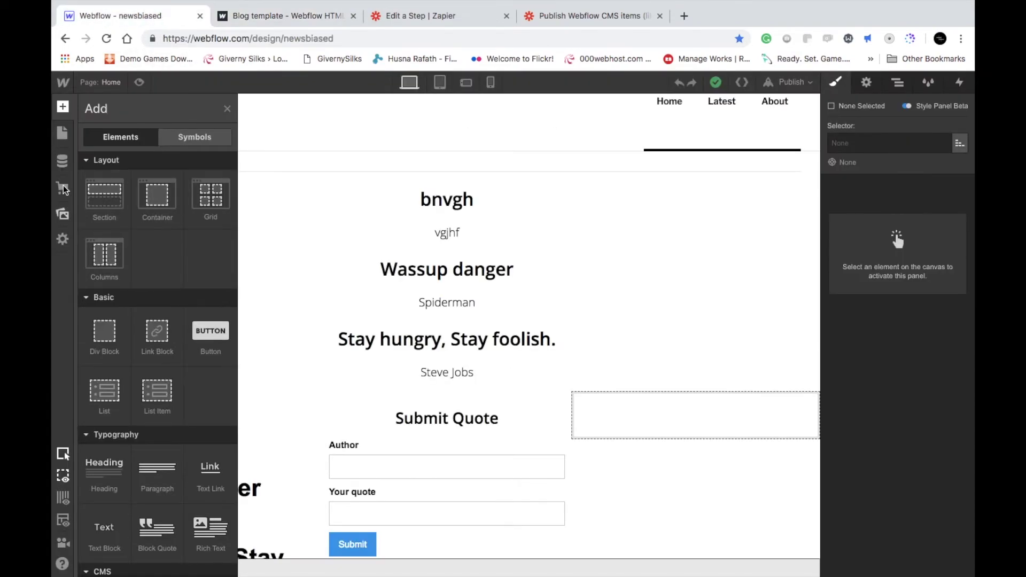
left_click(62, 161)
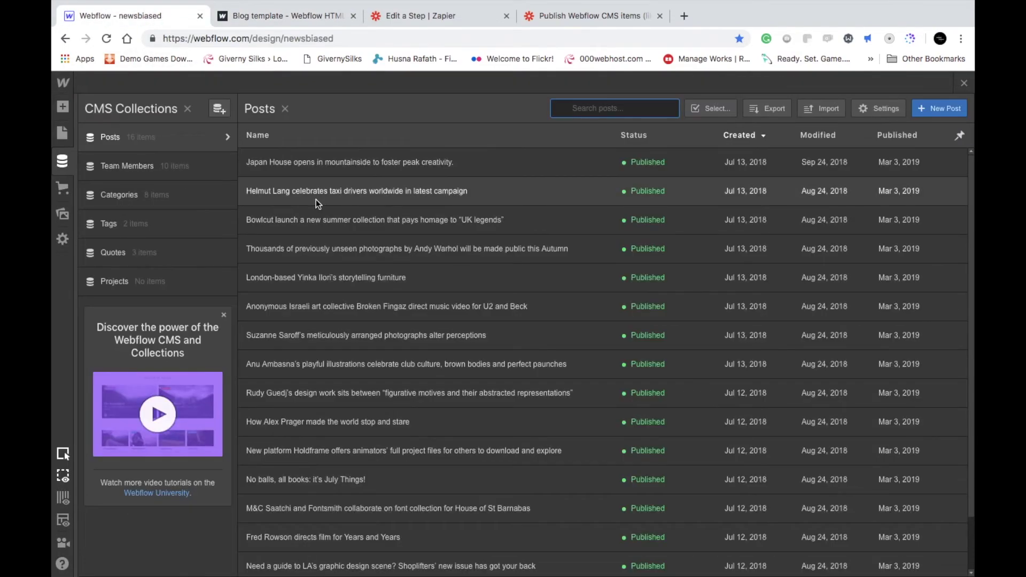
left_click(175, 252)
key("Escape")
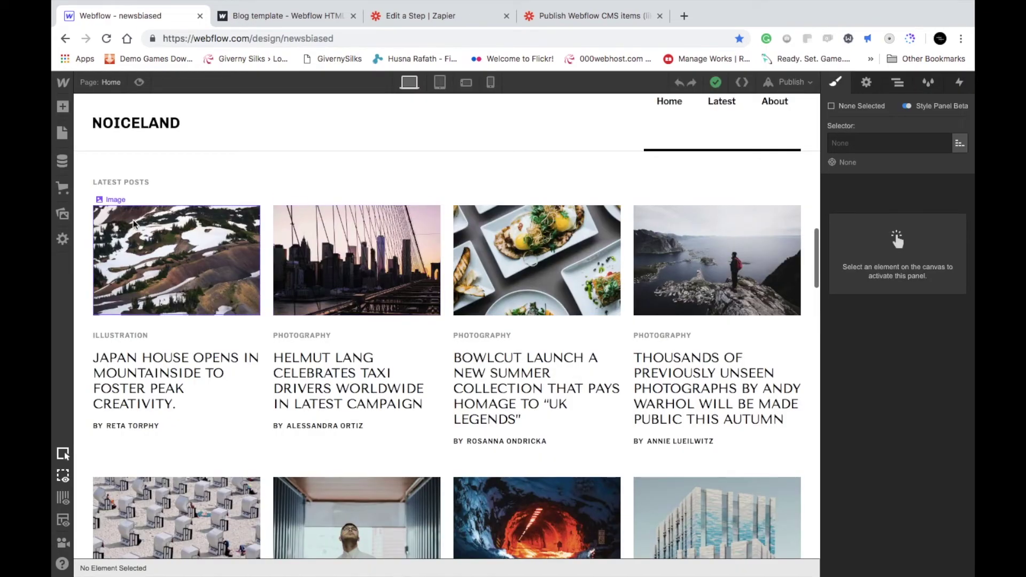
left_click(62, 162)
left_click(168, 253)
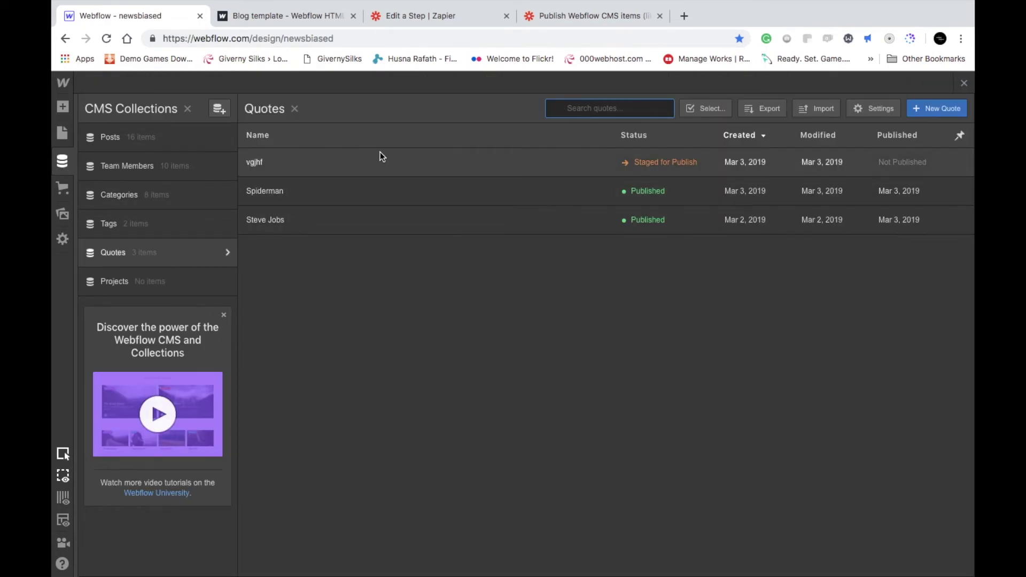
Step: Switch to the Zapier editor, finish the Zap, turn it on without naming it, and view it on the dashboard
left_click(423, 16)
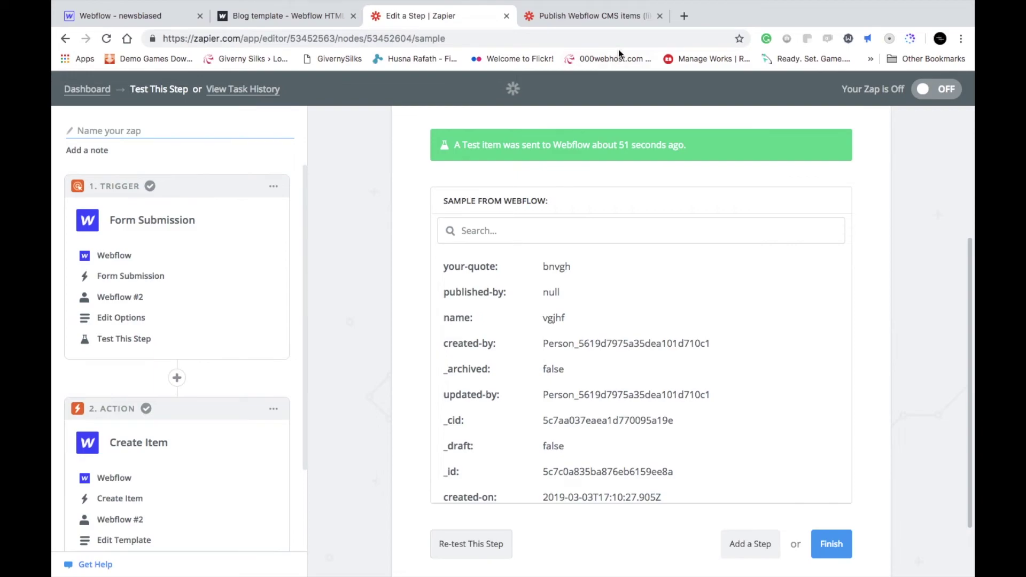
scroll(633, 221, "down", 2)
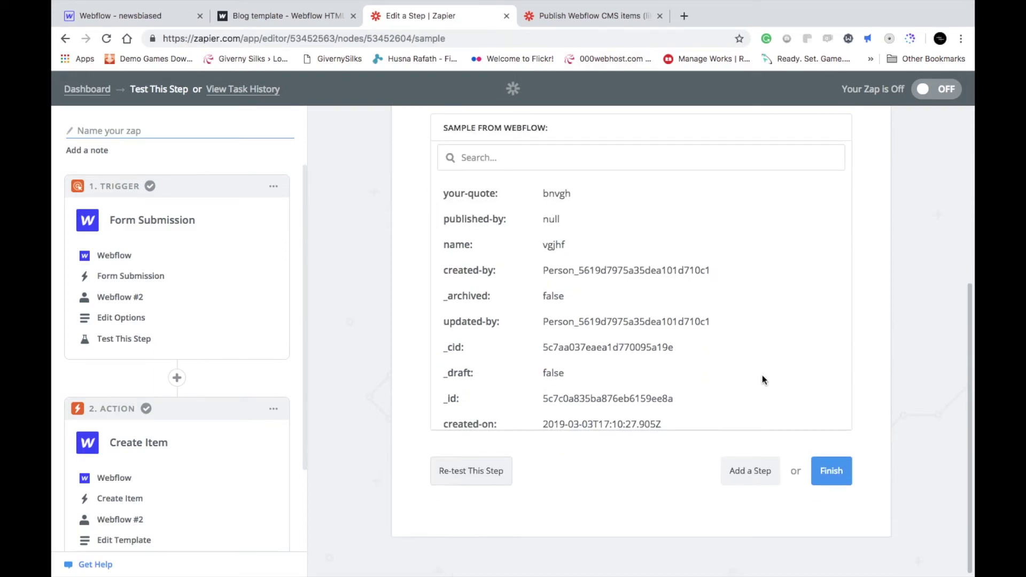
left_click(832, 475)
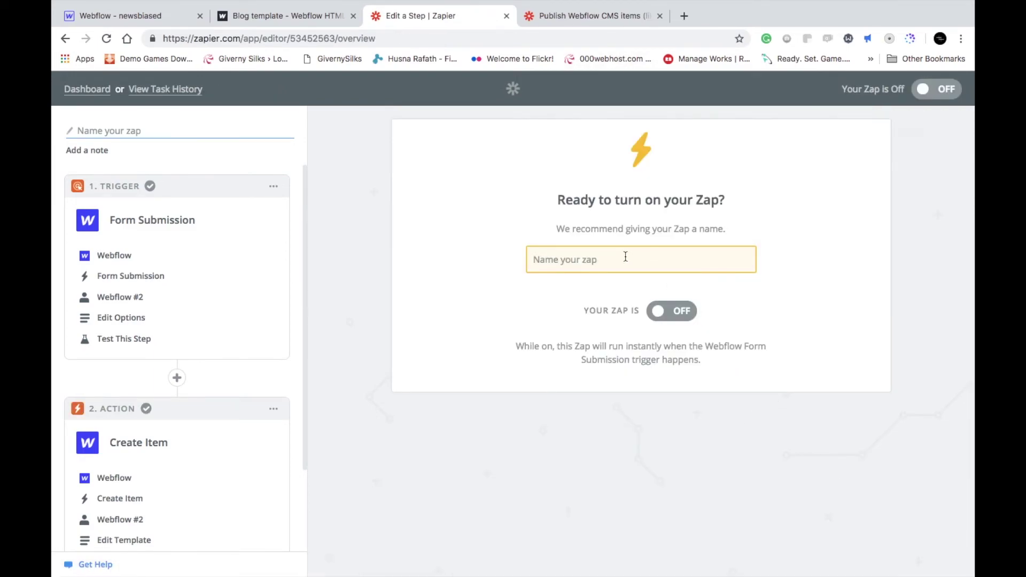
left_click(662, 315)
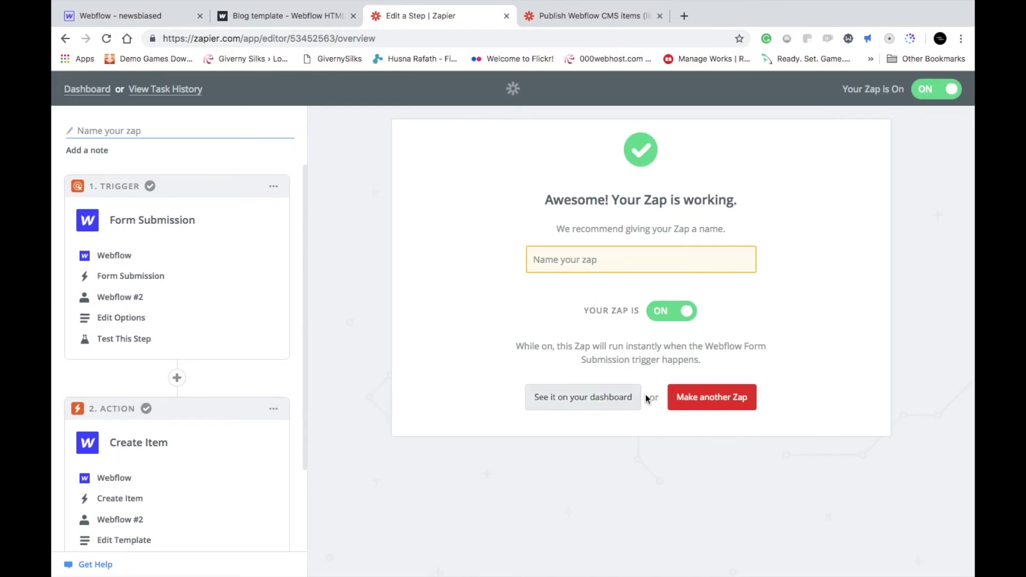
left_click(598, 393)
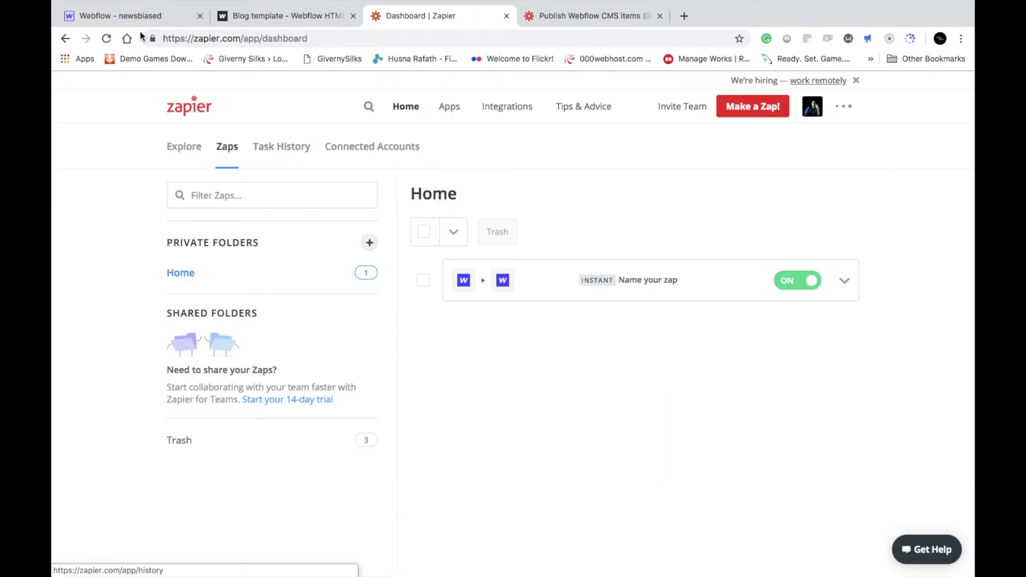
Step: On the live site, submit a quote with author "Bill Gates" and quote "test", and refresh the page to check the quote list
left_click(136, 16)
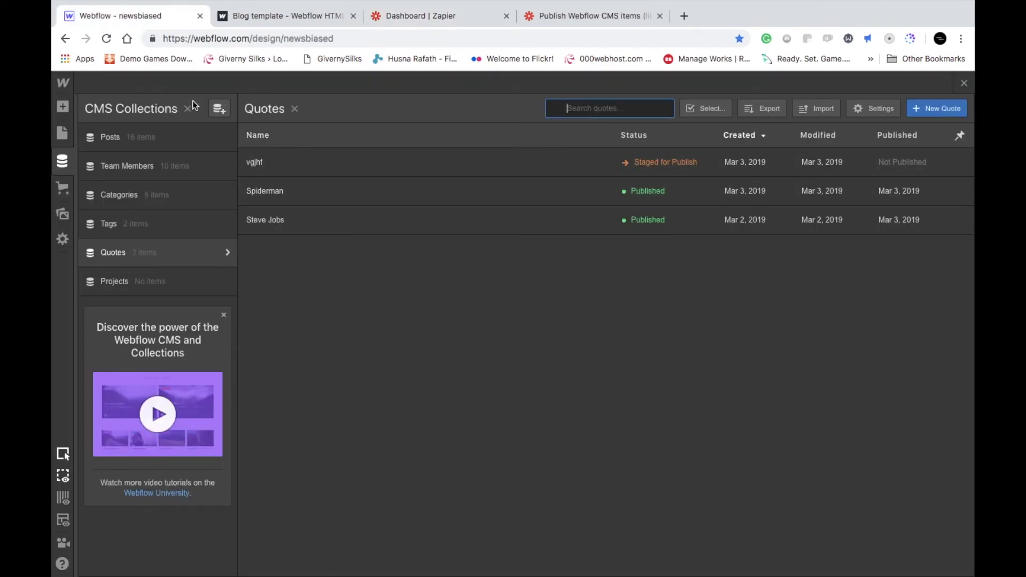
left_click(268, 16)
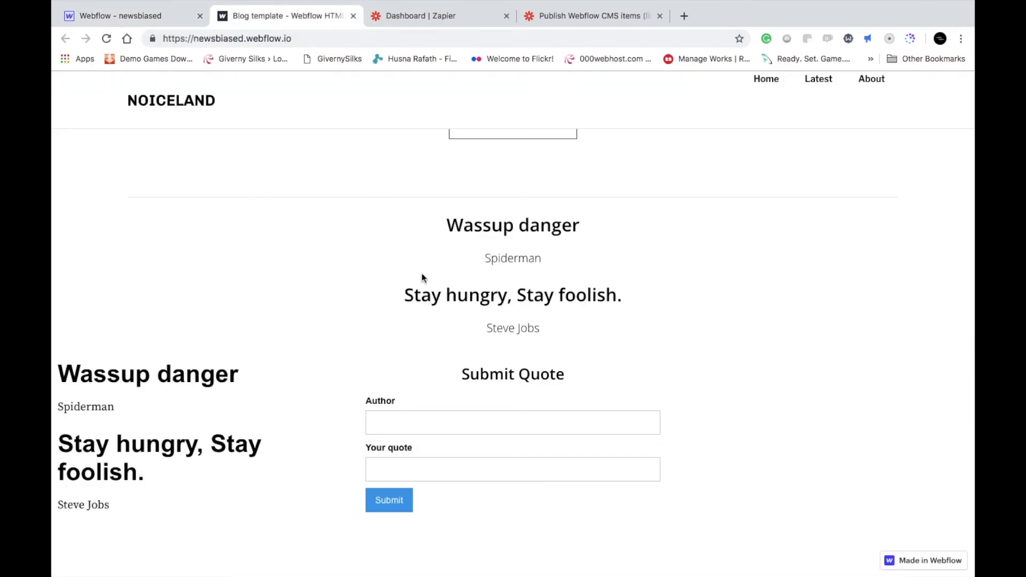
left_click(421, 416)
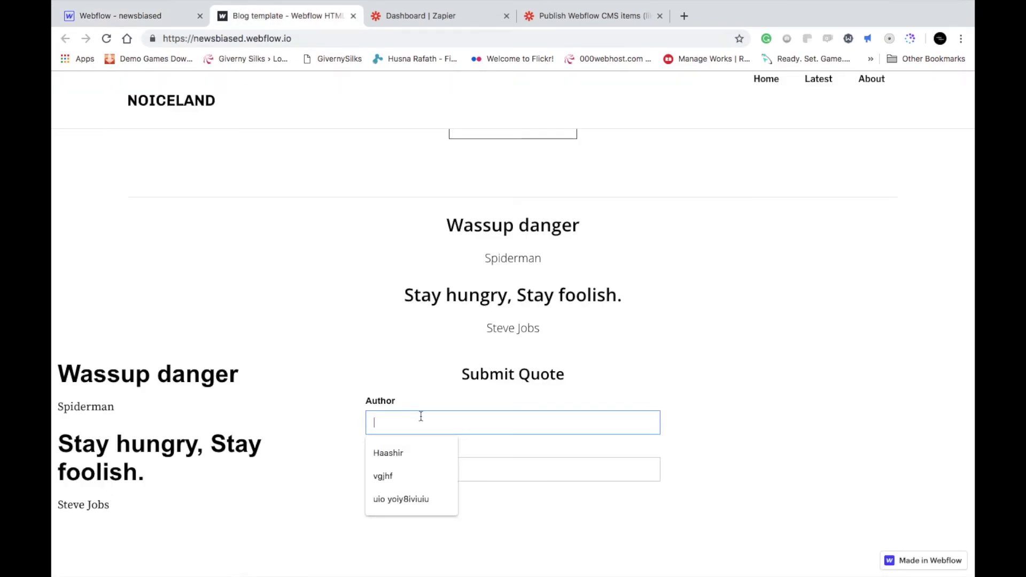
type("Bill Gates")
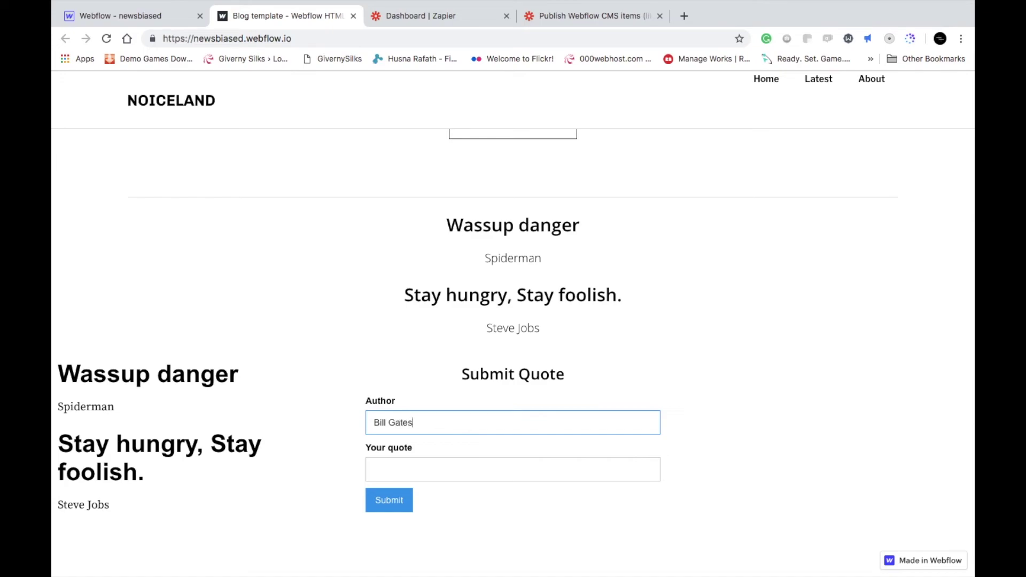
left_click(374, 470)
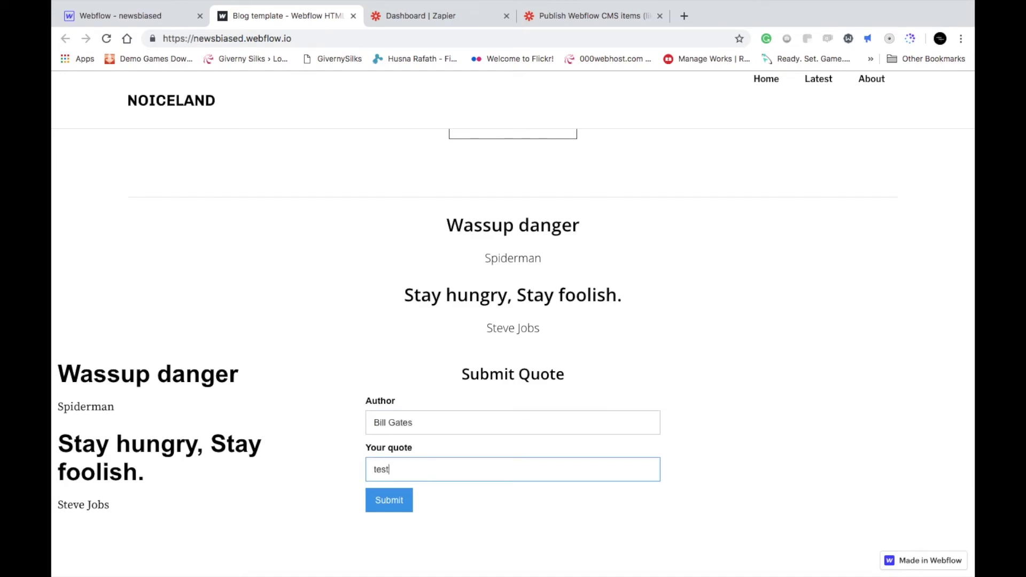
left_click(388, 506)
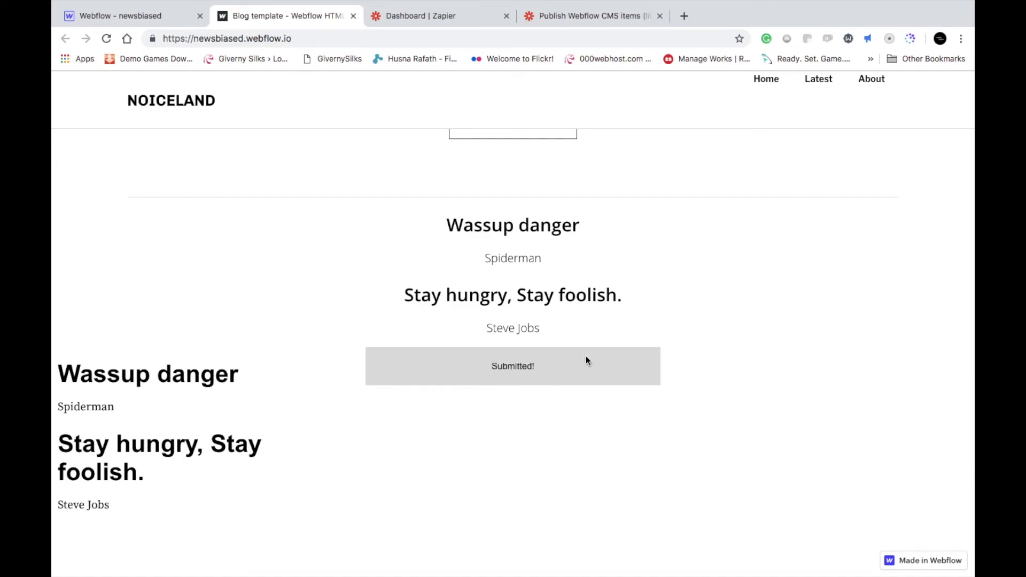
key("super+r")
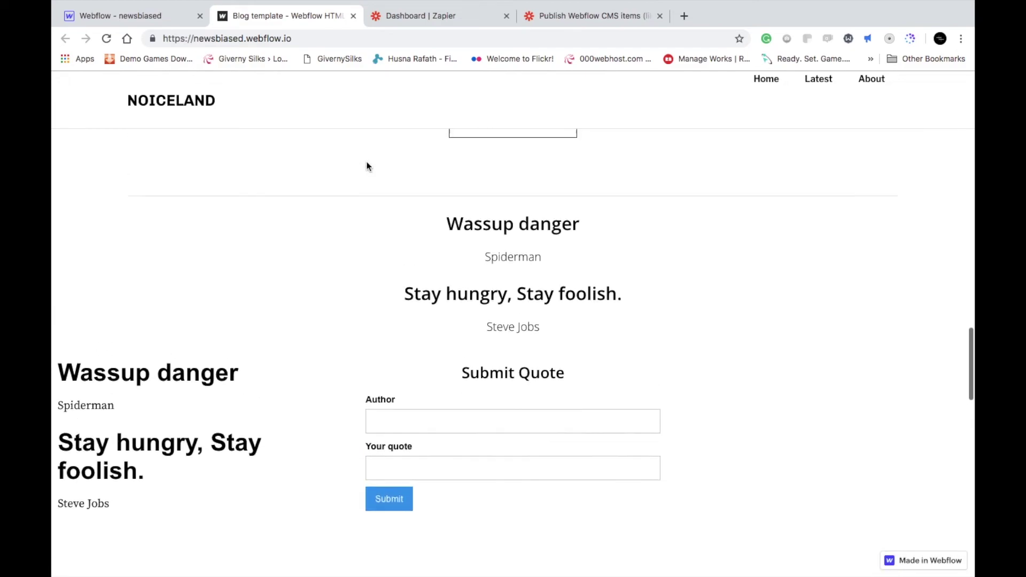
Step: Switch to the Webflow Designer, reload it and open the Bill Gates item in the Quotes collection to check its fields
left_click(145, 18)
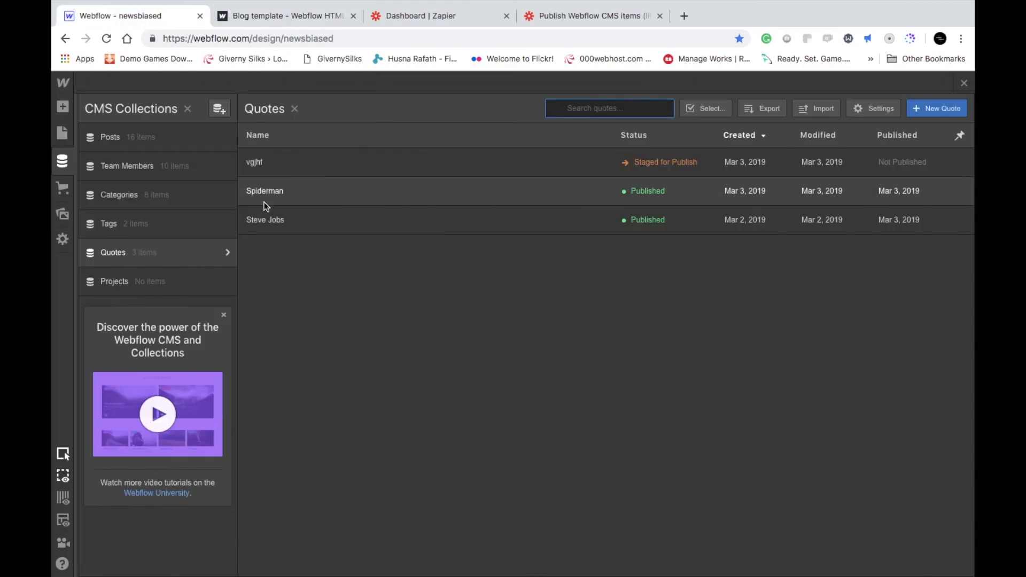
key("super+r")
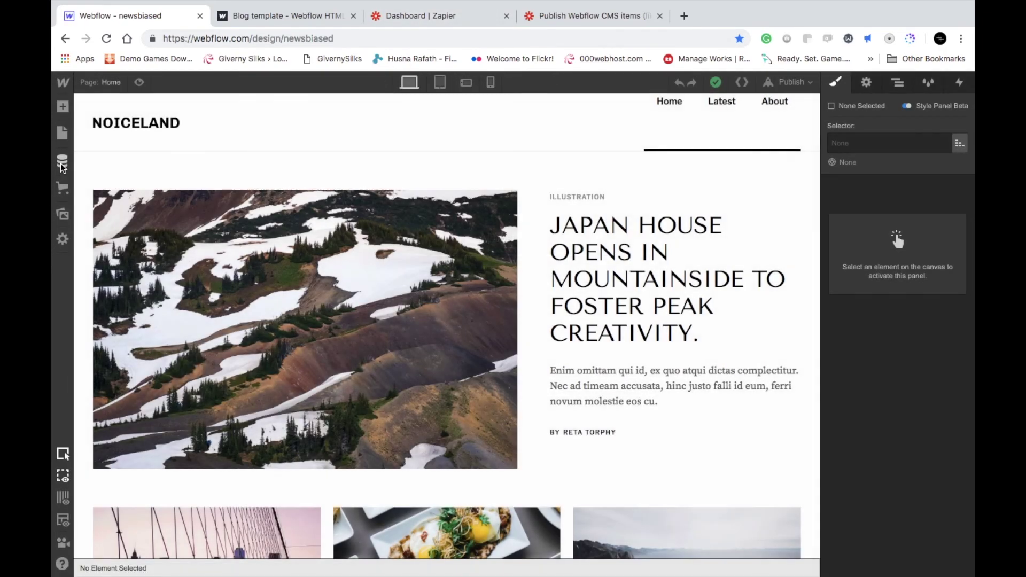
left_click(61, 165)
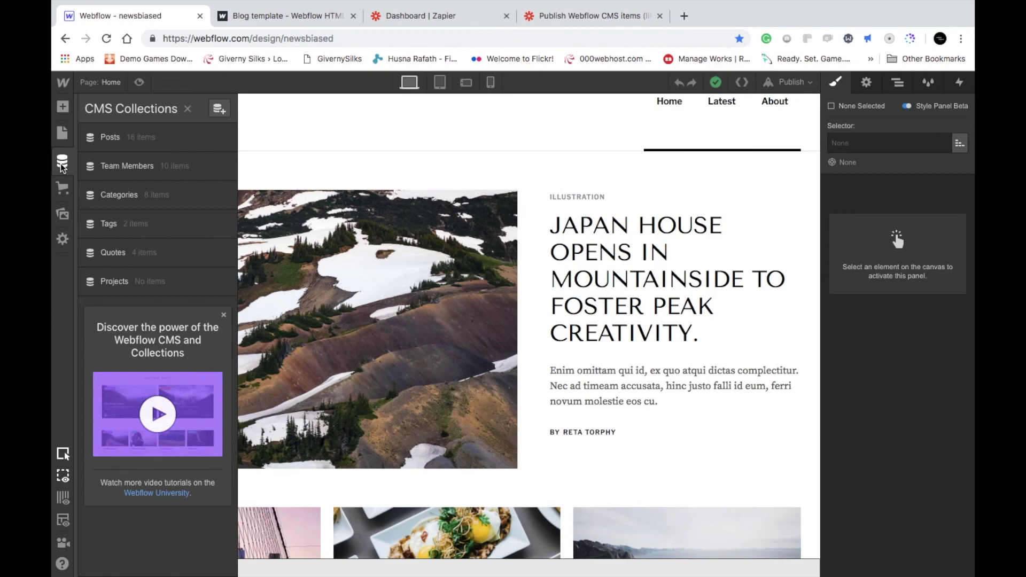
left_click(164, 247)
left_click(402, 163)
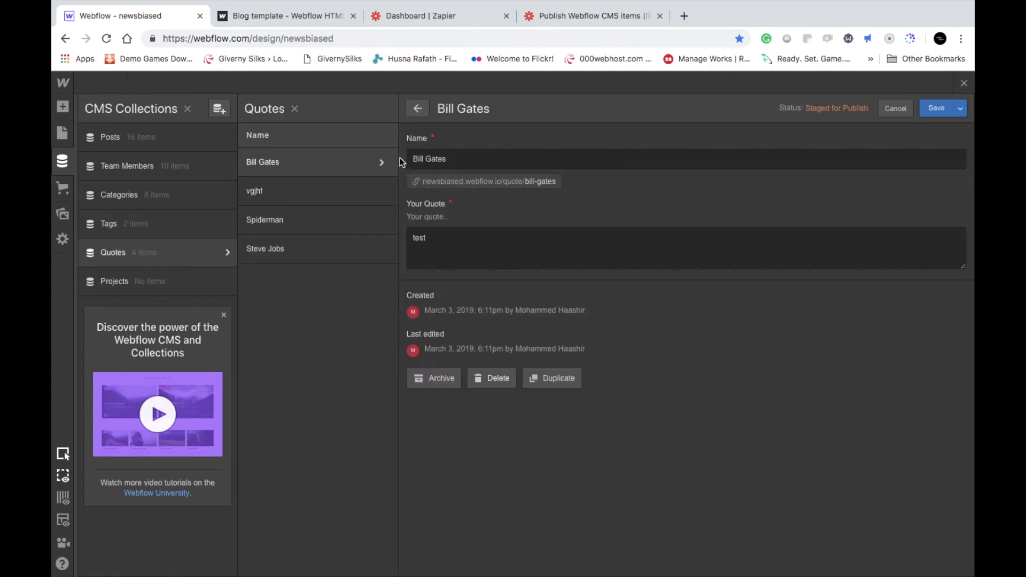
left_click(449, 236)
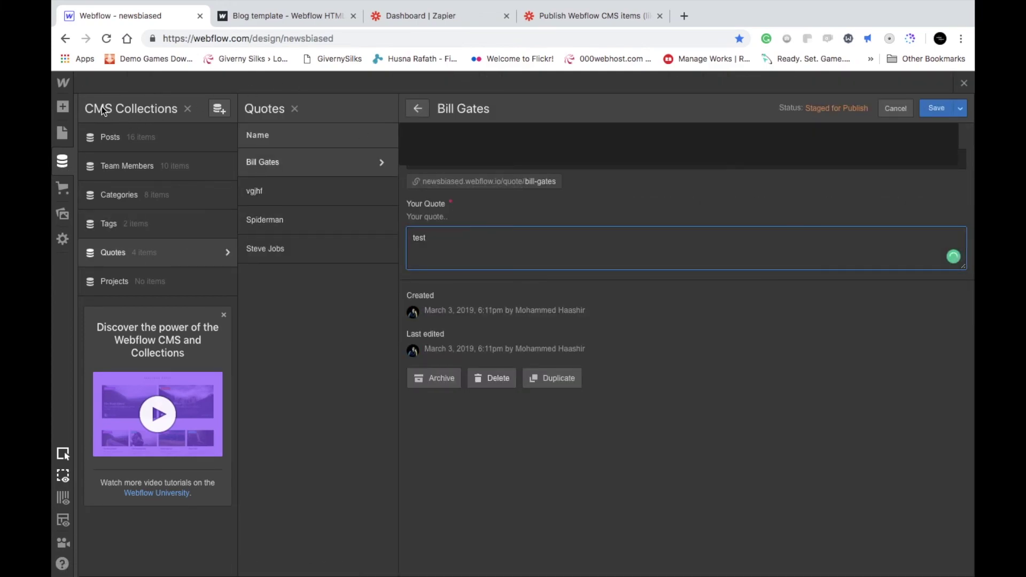
Step: Compare the quote list above the Submit Quote form on the Home page canvas with the one on the live site
left_click(63, 107)
scroll(158, 299, "down", 8)
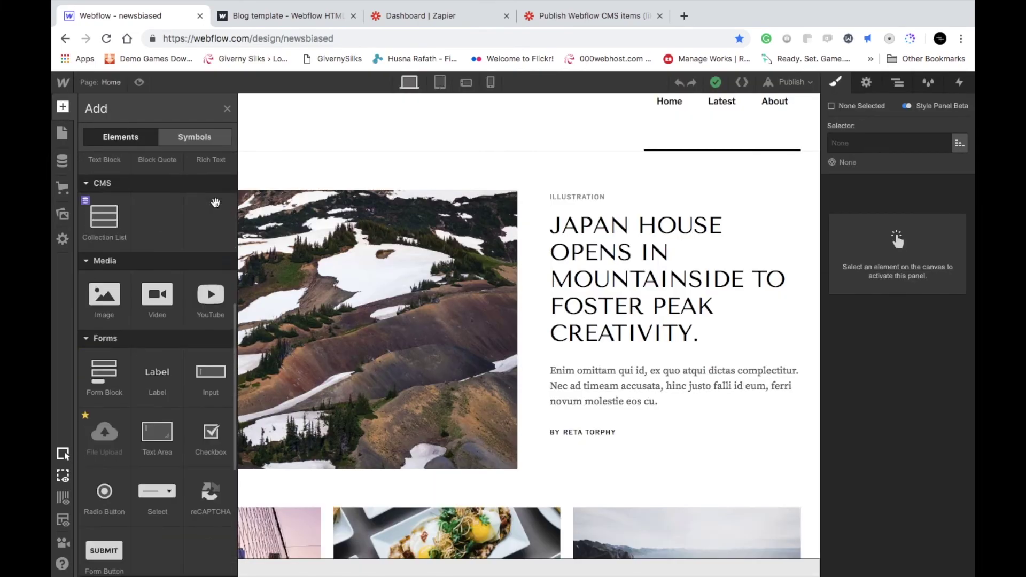
scroll(384, 263, "down", 10)
scroll(384, 263, "down", 15)
scroll(384, 263, "up", 1)
left_click(285, 16)
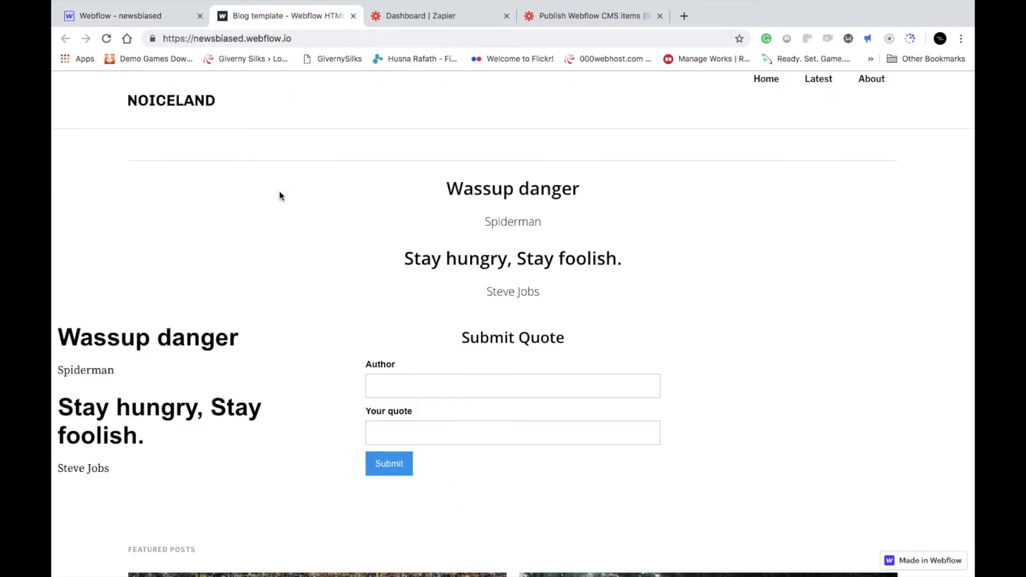
Step: Publish the site from the Webflow Designer to newsbiased.webflow.io and open the published site
left_click(140, 16)
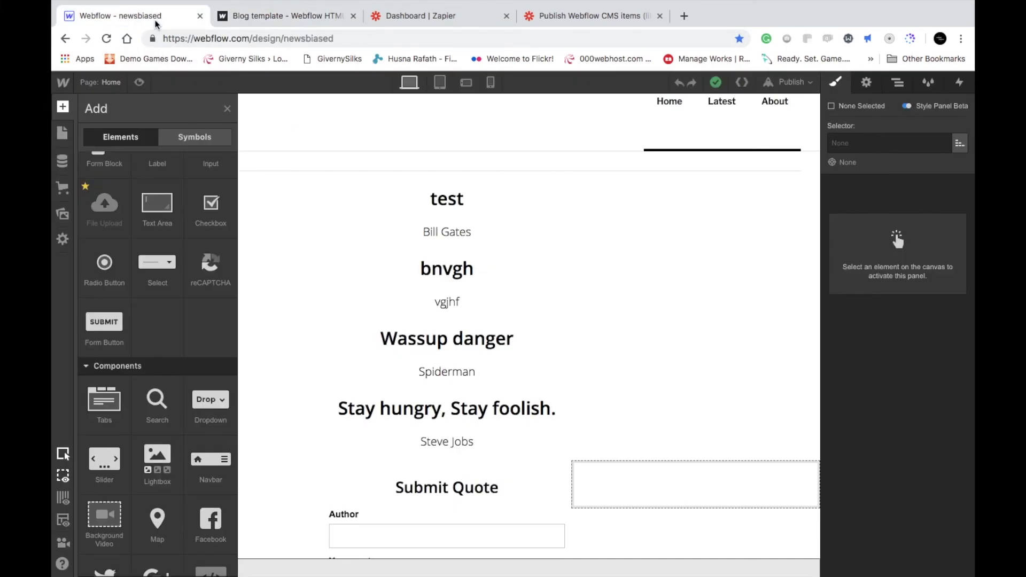
left_click(782, 83)
left_click(676, 206)
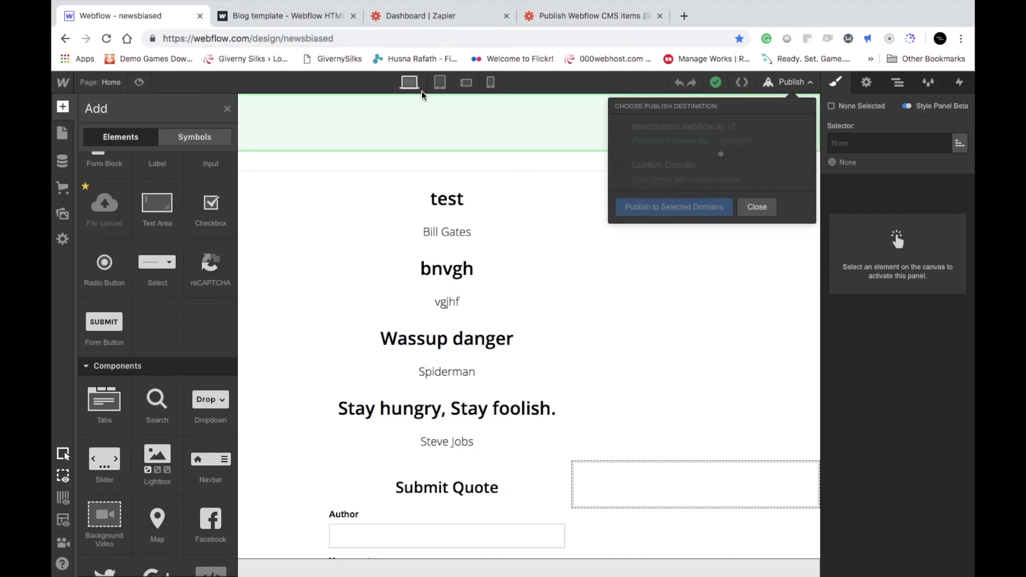
left_click(733, 126)
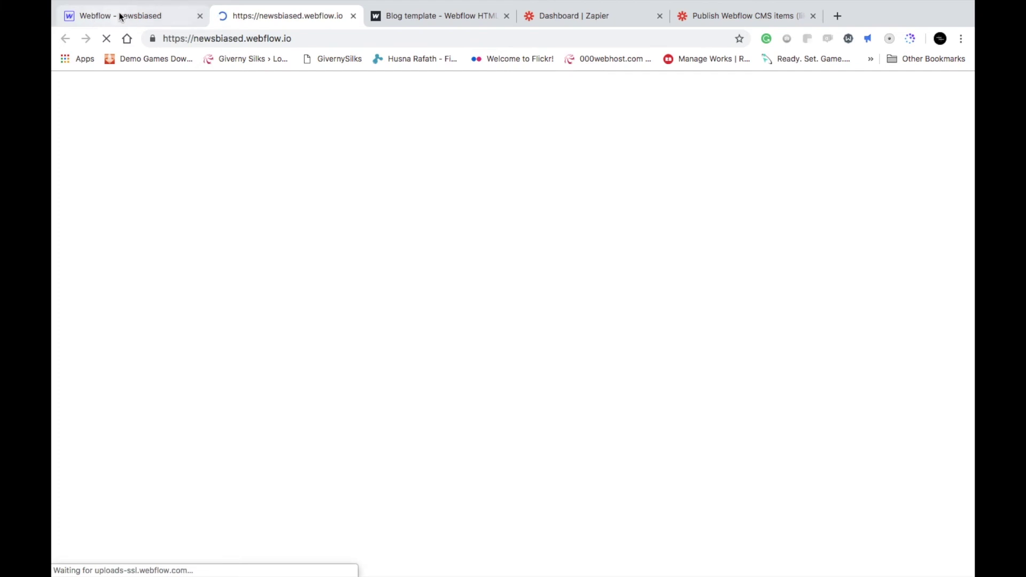